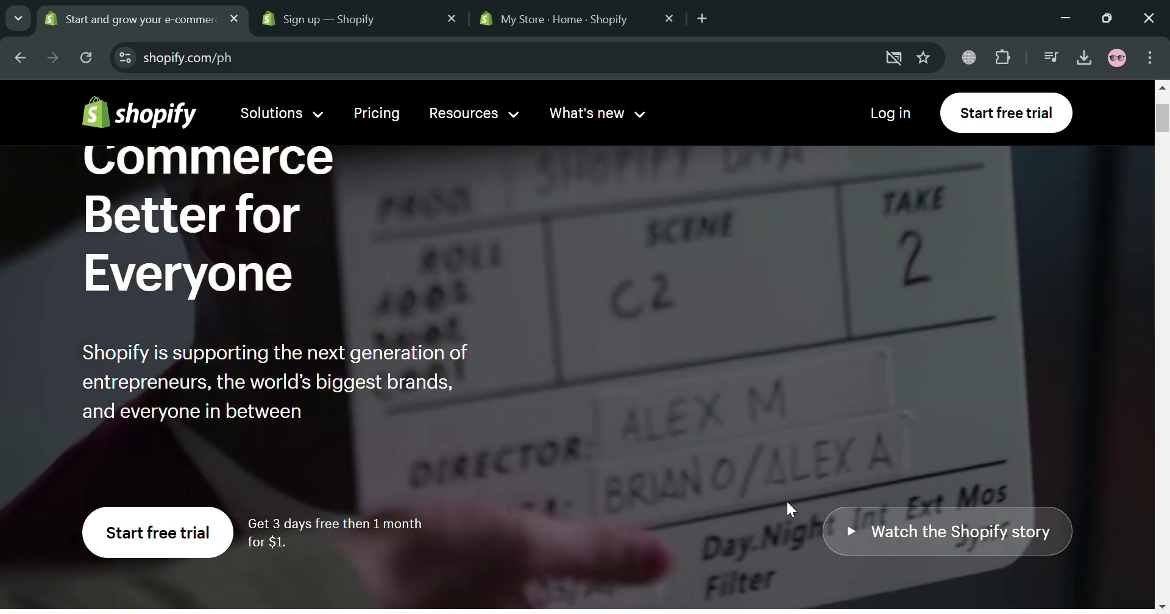
Look through the Shopify homepage, including its online store, selling, marketing, back-office, customer story and support sections.
scroll(786, 501, down, 9)
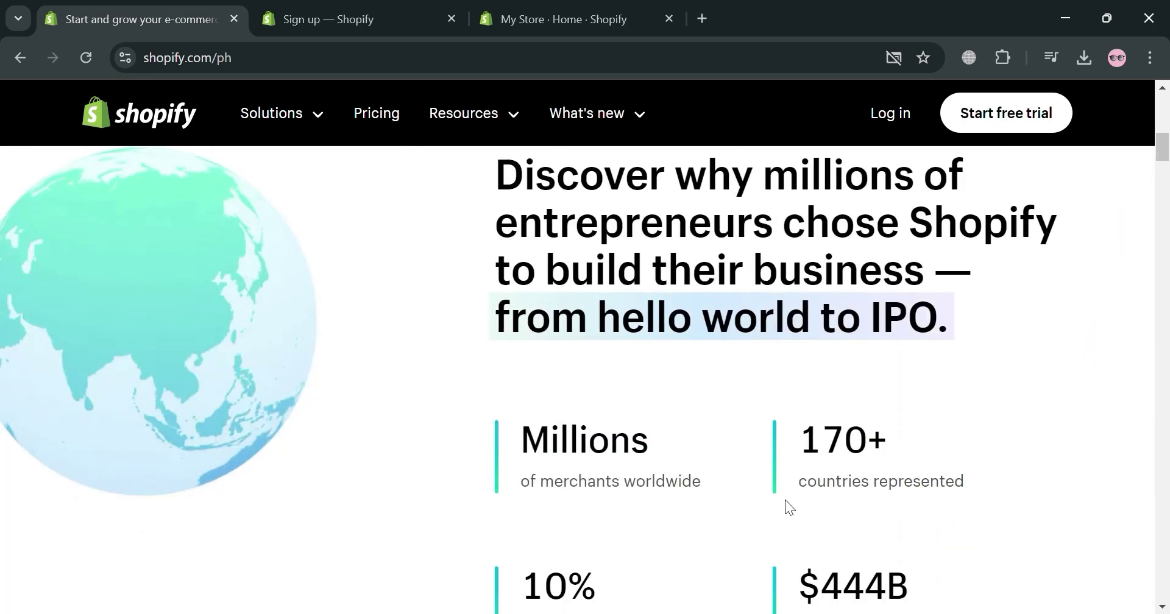
scroll(786, 501, down, 3)
scroll(786, 500, down, 4)
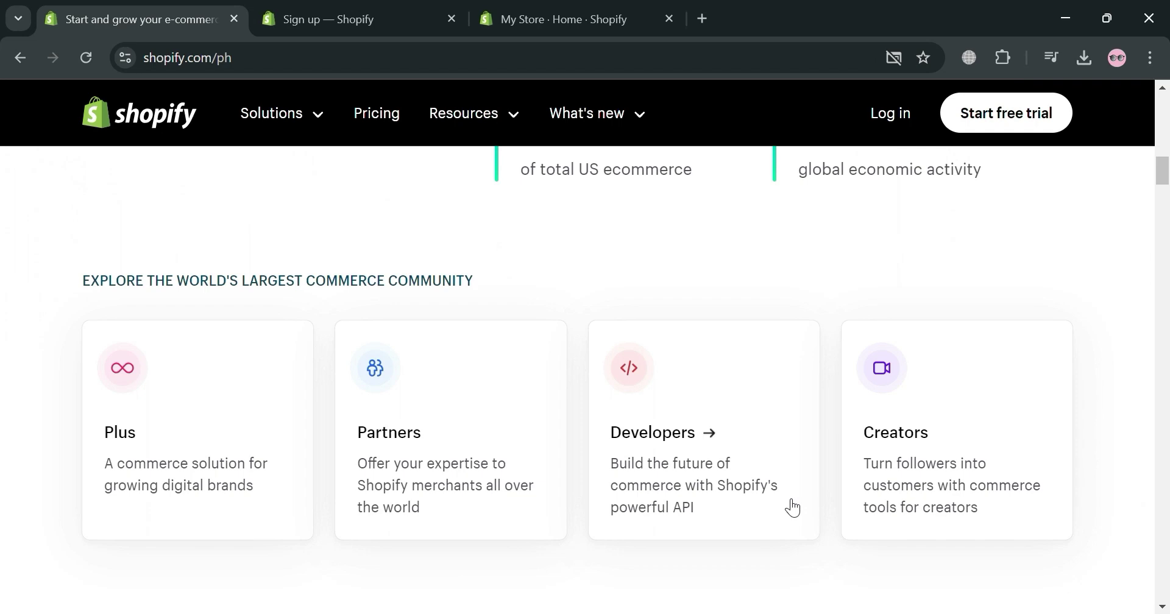
scroll(791, 505, down, 4)
scroll(790, 505, down, 1)
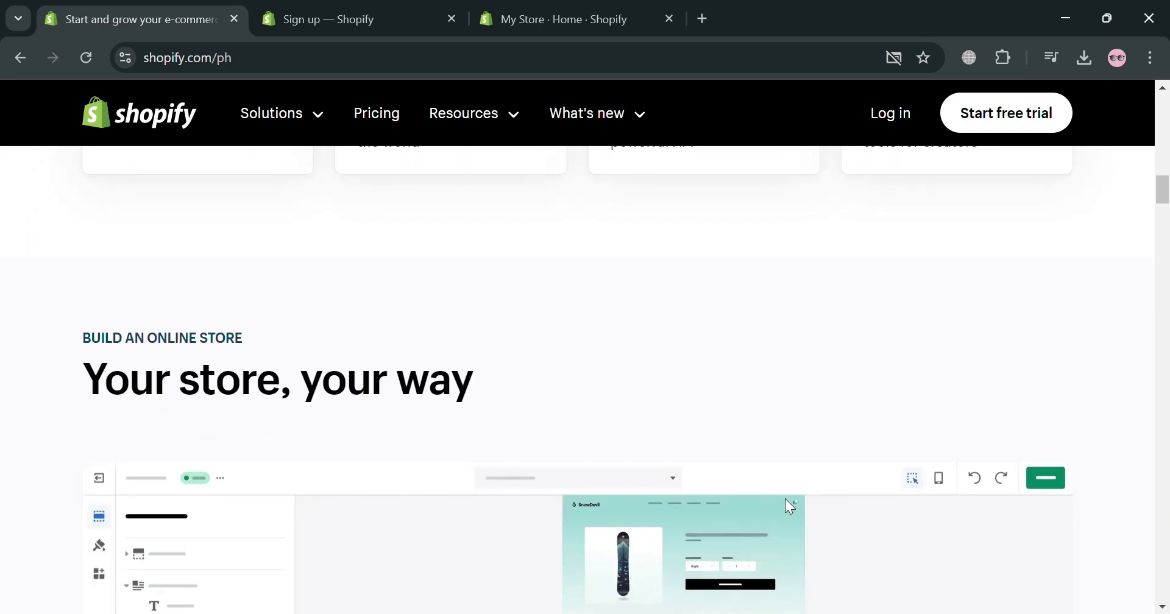
scroll(785, 498, down, 8)
scroll(783, 497, down, 3)
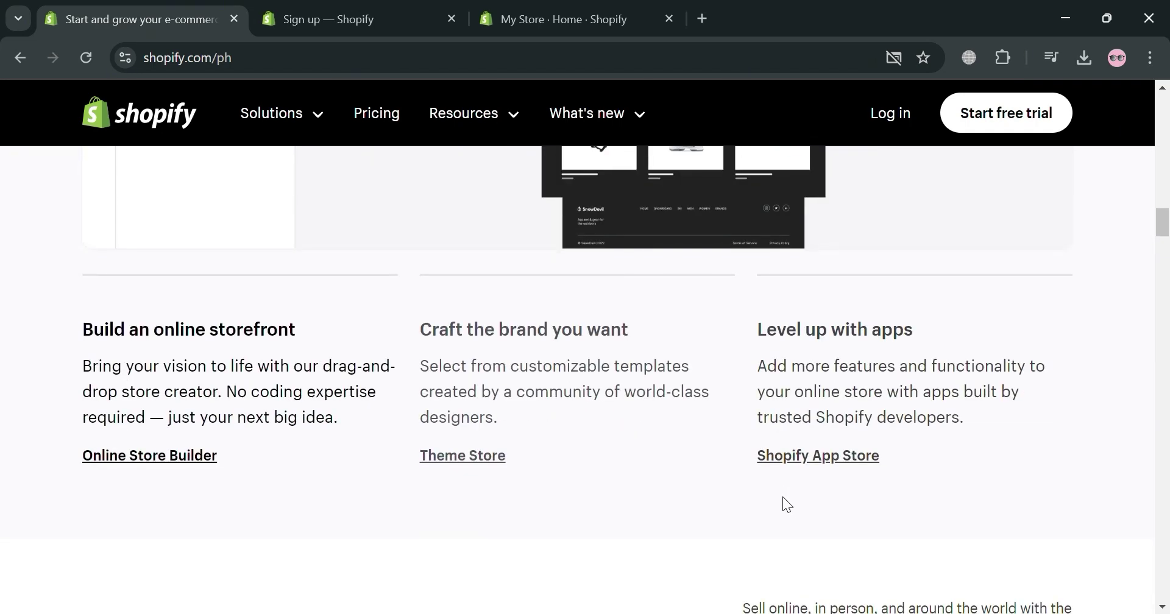
scroll(786, 504, down, 9)
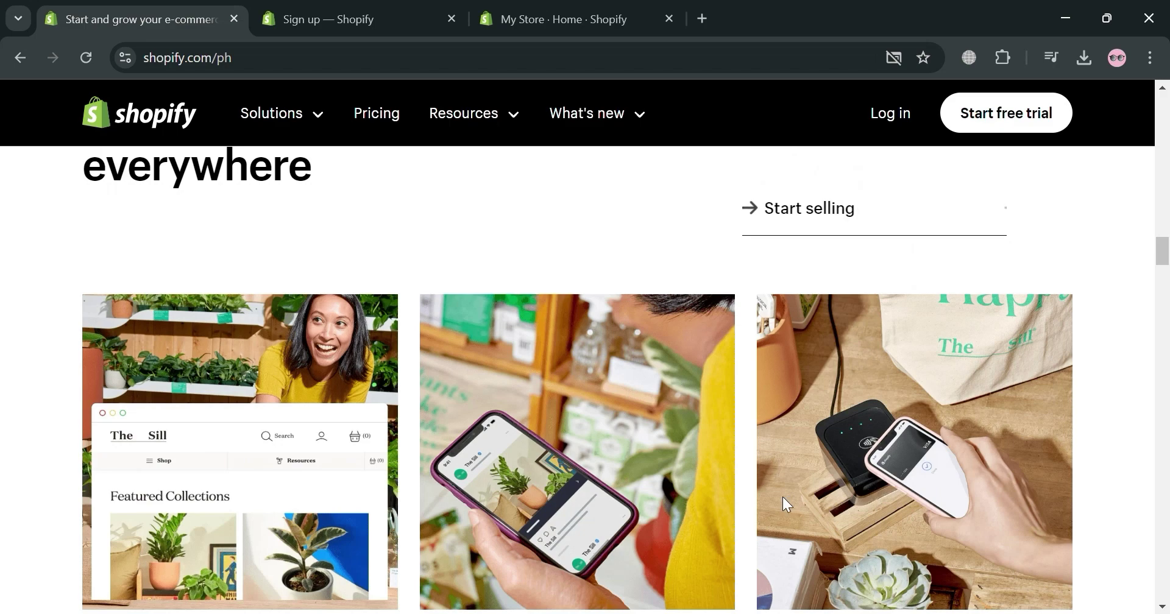
scroll(782, 496, down, 3)
scroll(782, 495, down, 10)
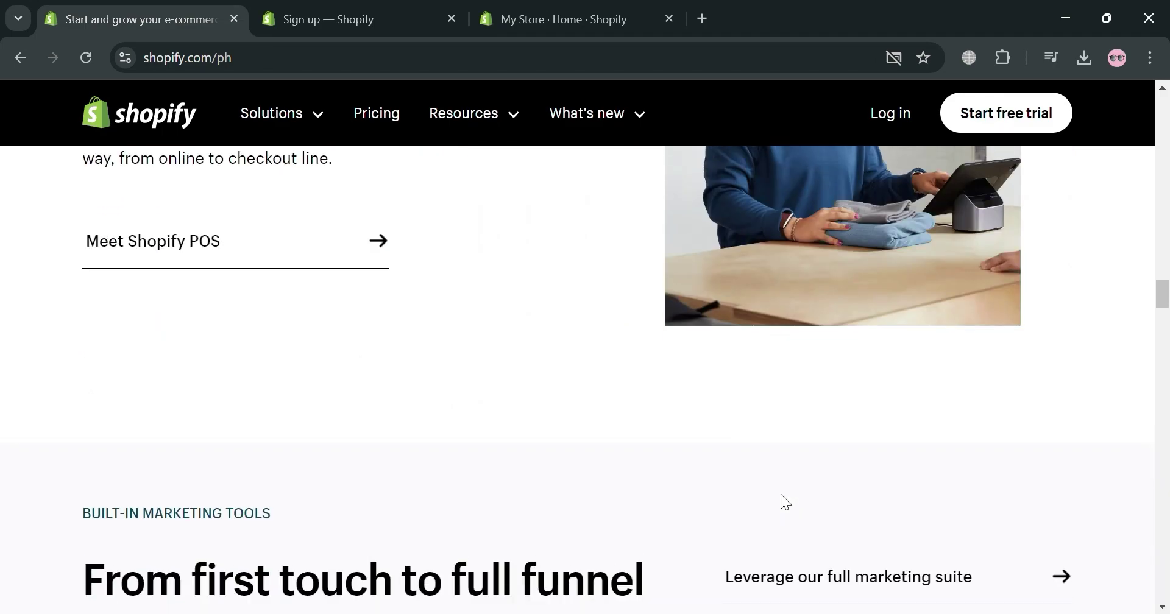
scroll(780, 491, down, 5)
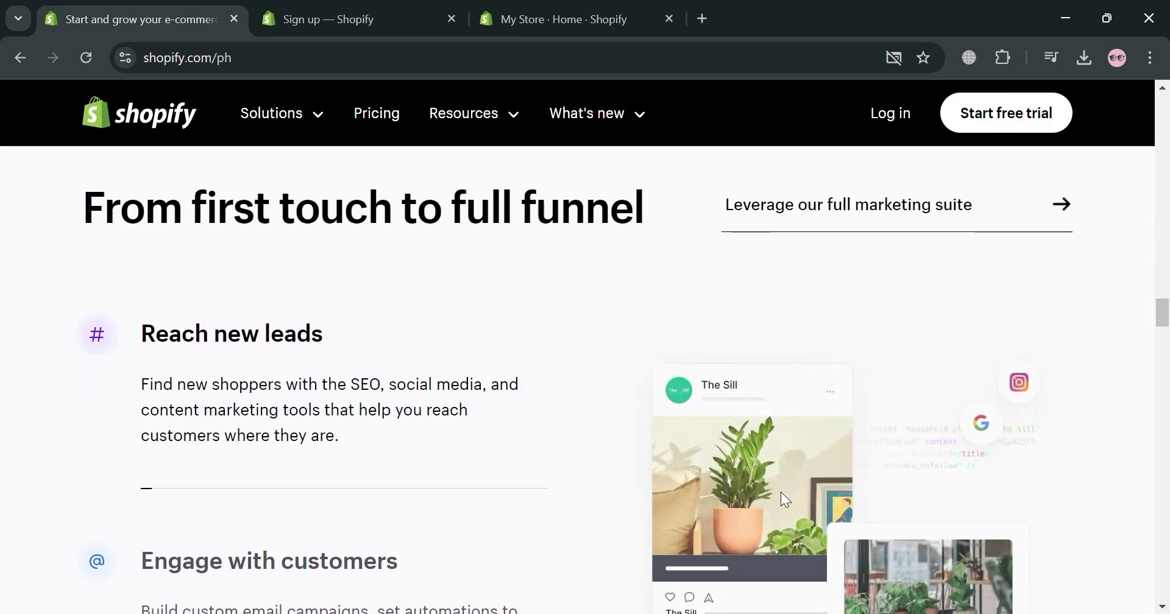
scroll(780, 492, down, 8)
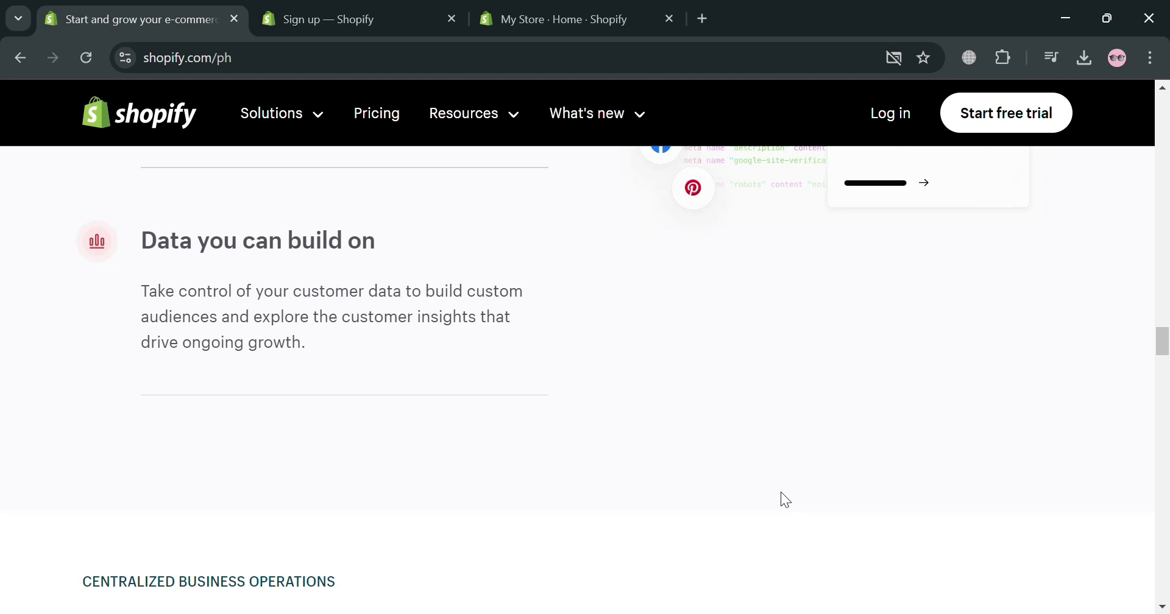
scroll(782, 498, down, 4)
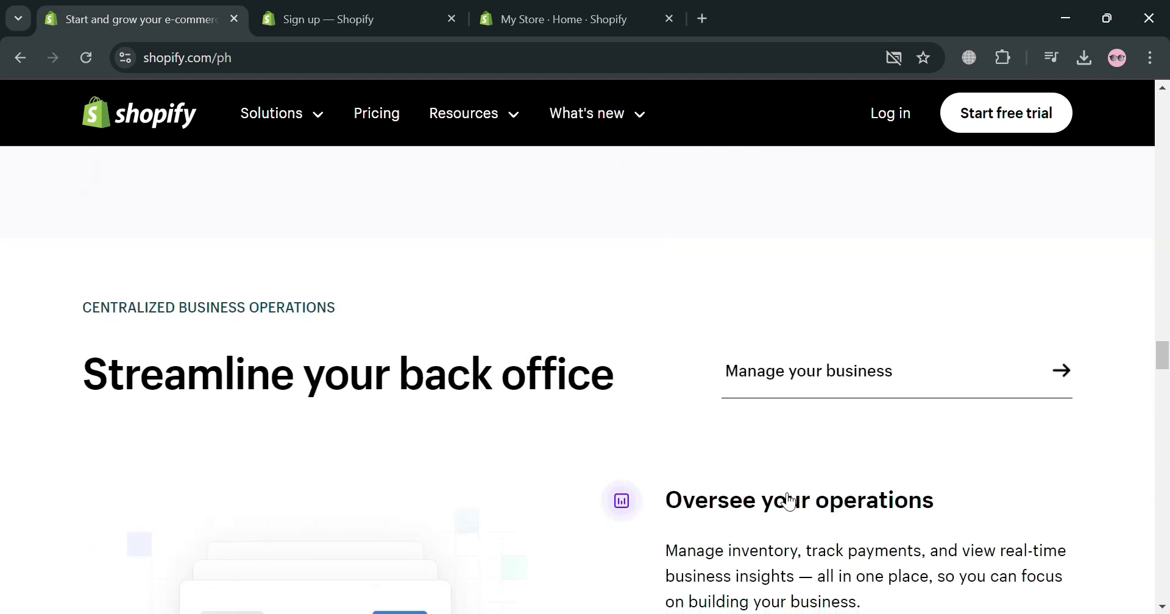
scroll(786, 499, down, 5)
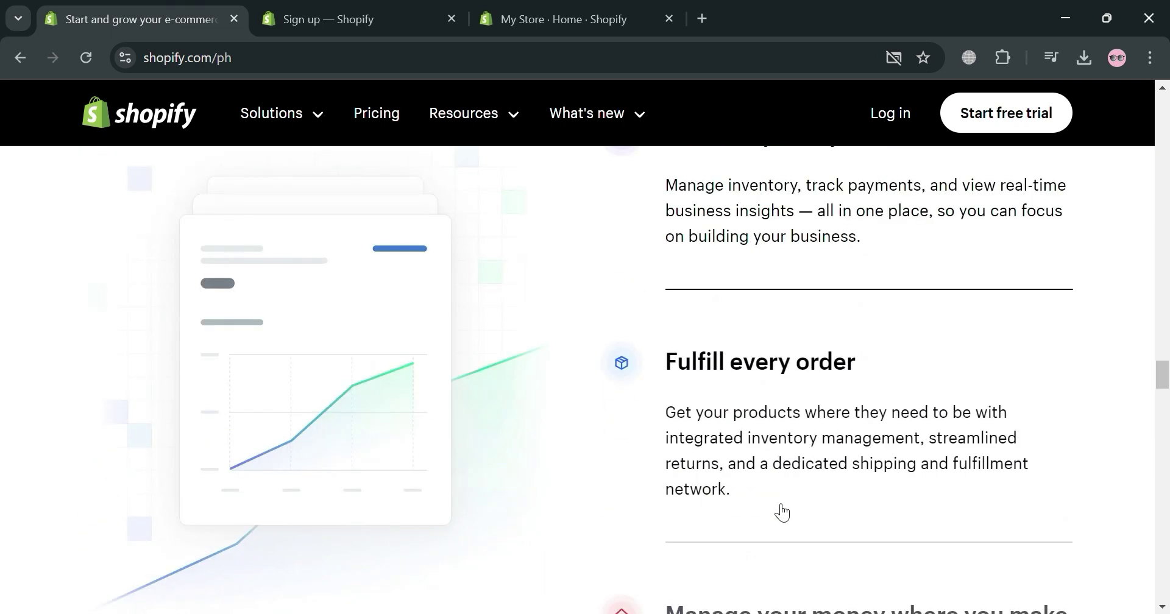
scroll(780, 510, down, 6)
scroll(782, 511, down, 4)
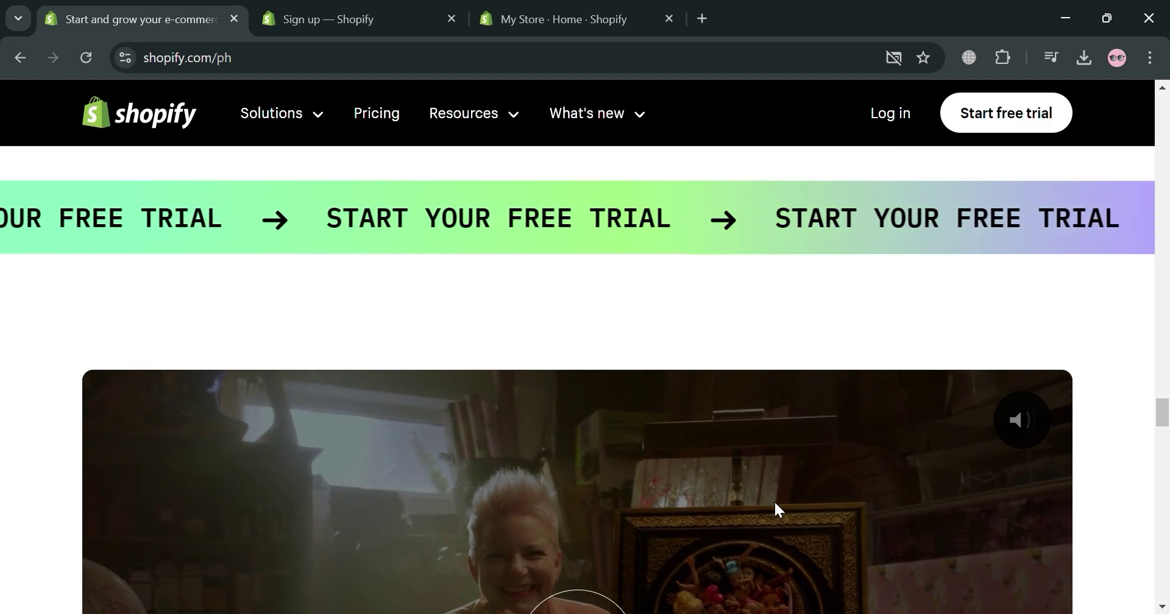
scroll(775, 507, down, 6)
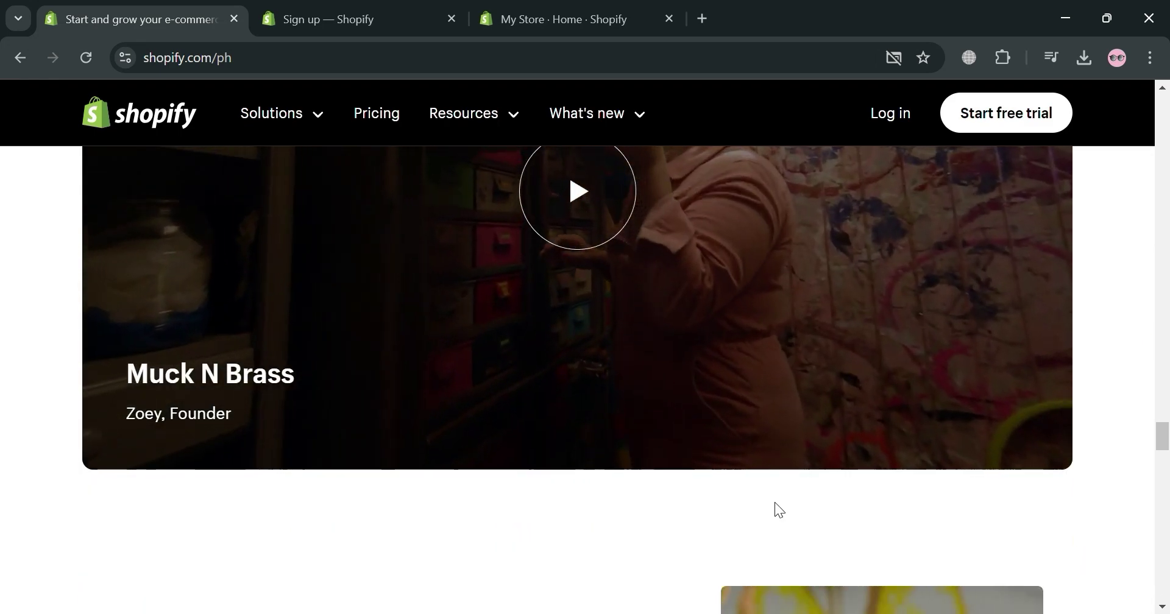
scroll(778, 510, down, 6)
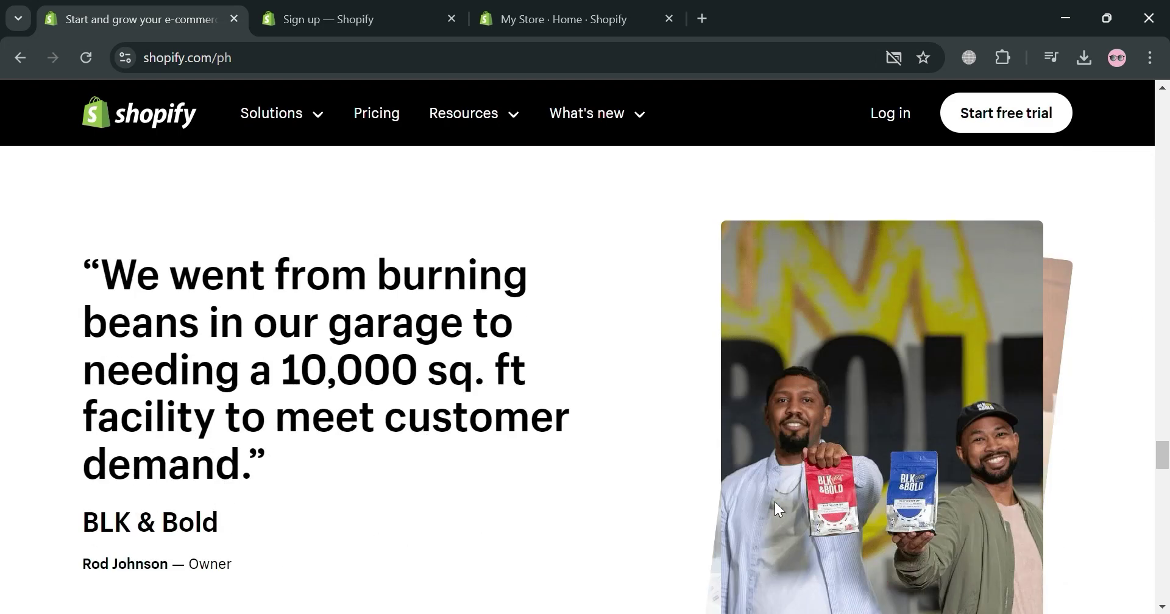
scroll(775, 509, down, 8)
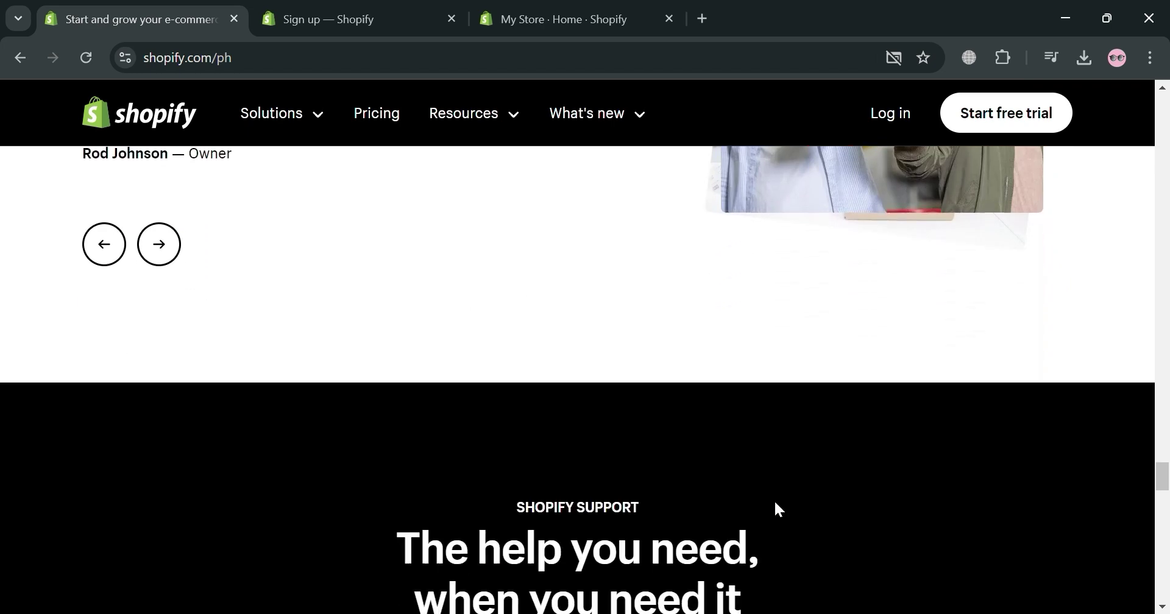
scroll(777, 507, down, 10)
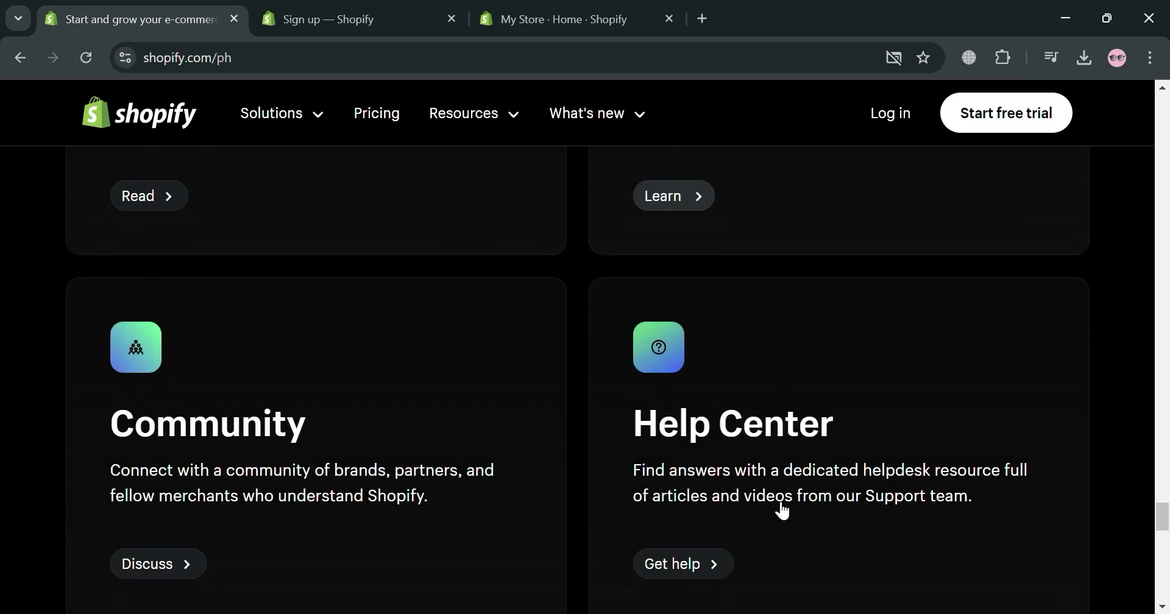
scroll(781, 510, down, 8)
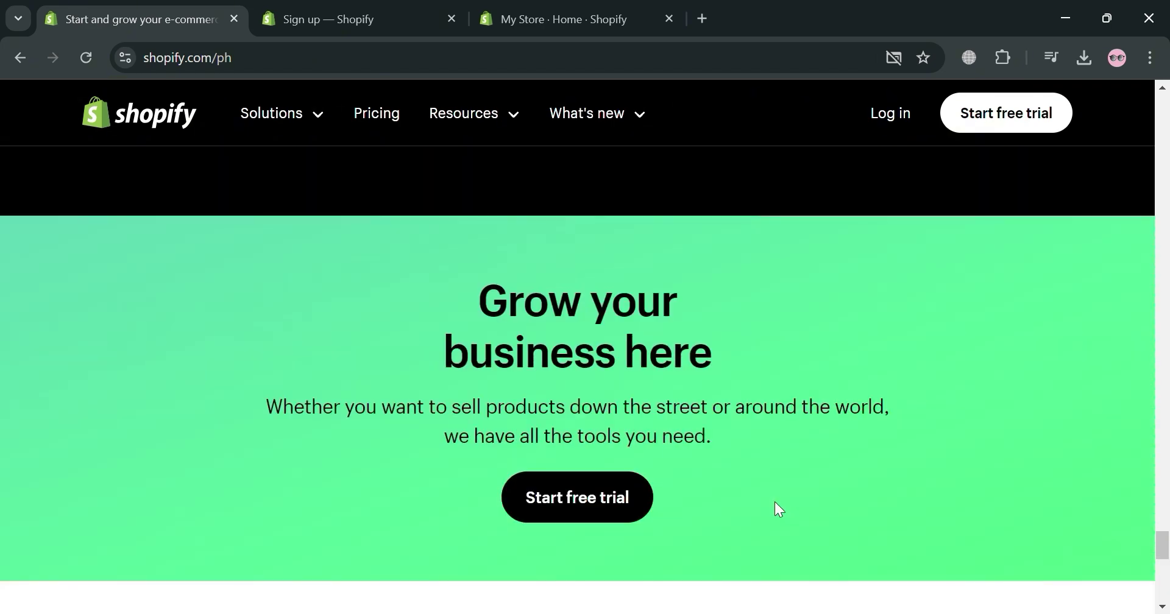
scroll(778, 510, down, 10)
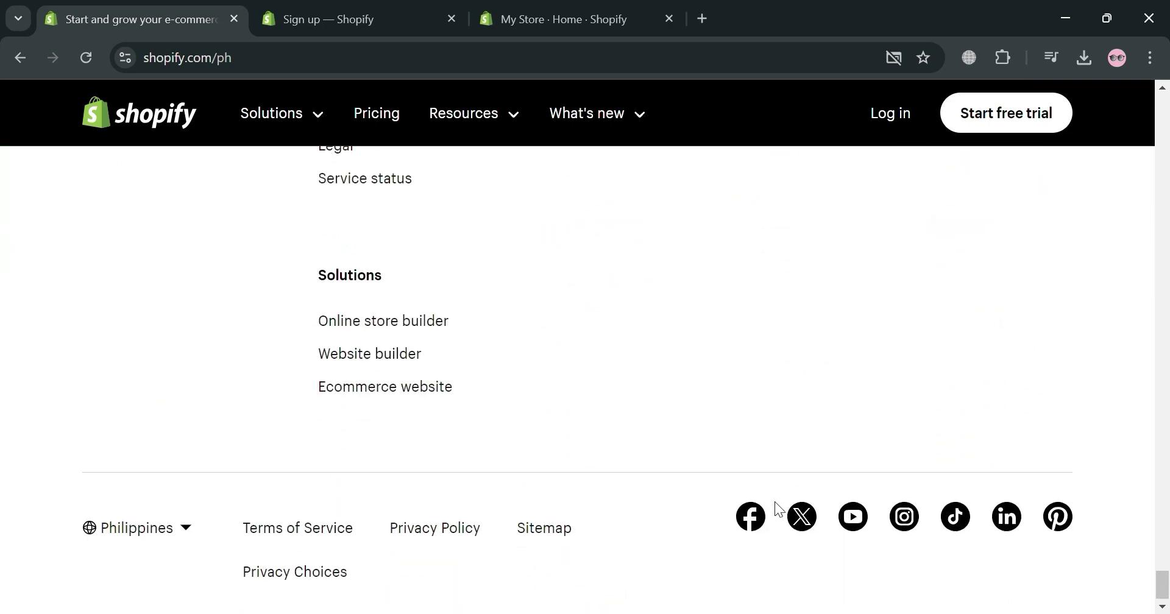
scroll(775, 504, up, 9)
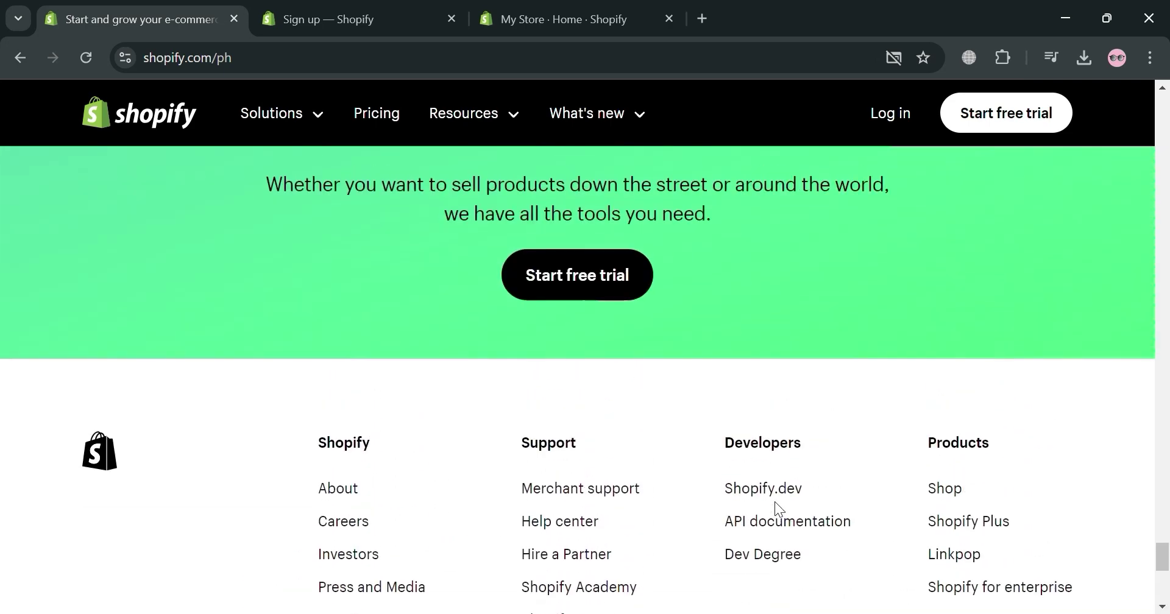
scroll(779, 509, up, 10)
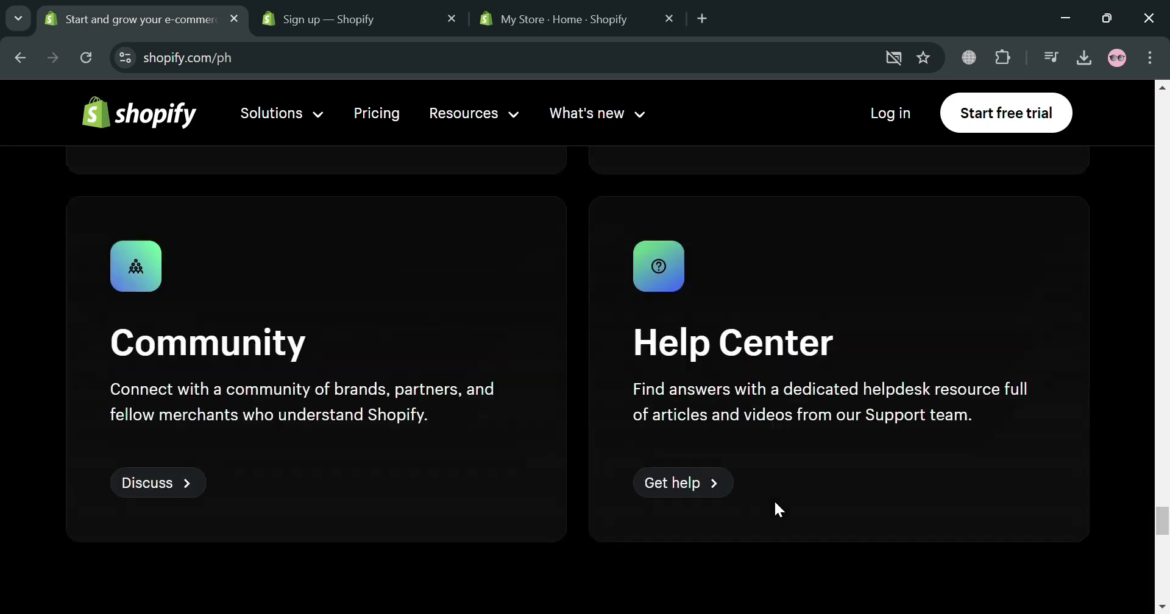
scroll(777, 505, up, 8)
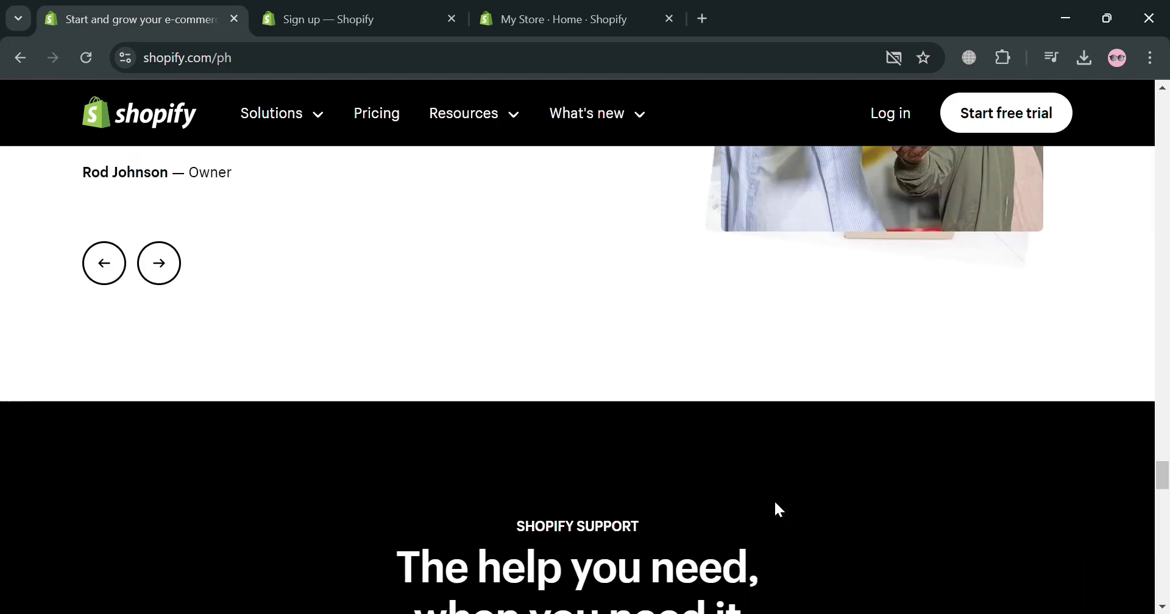
scroll(775, 509, up, 8)
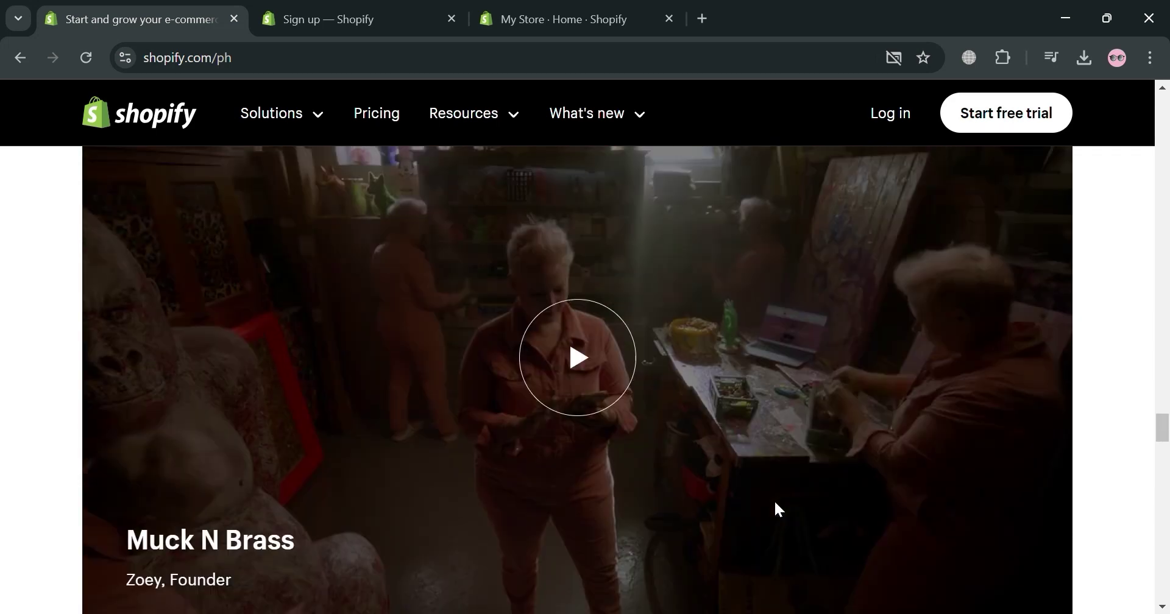
scroll(774, 506, up, 5)
Switch to the Shopify sign-up page and review the free-trial sign-up options.
key(ctrl+Tab)
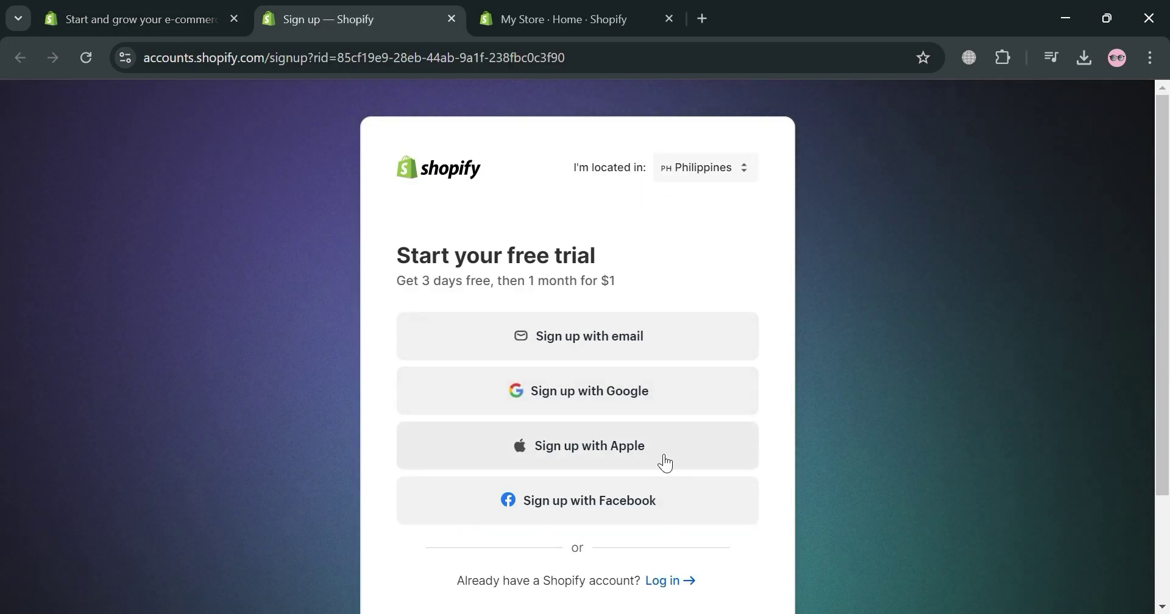
scroll(719, 366, down, 1)
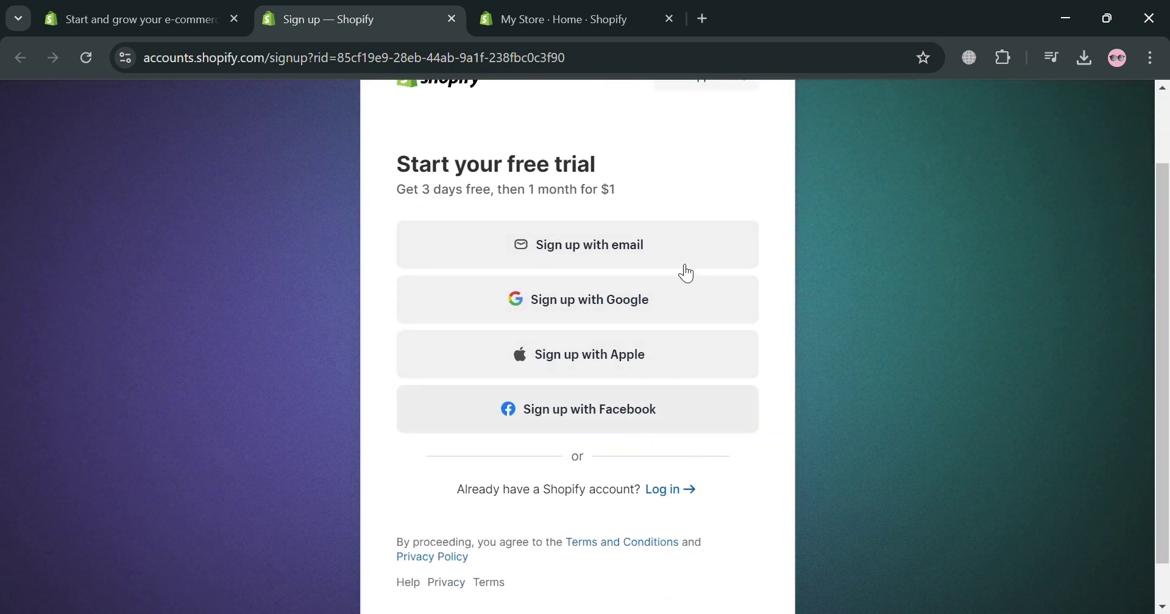
Switch to the My Store admin home page and collapse the trial reminder.
click(569, 18)
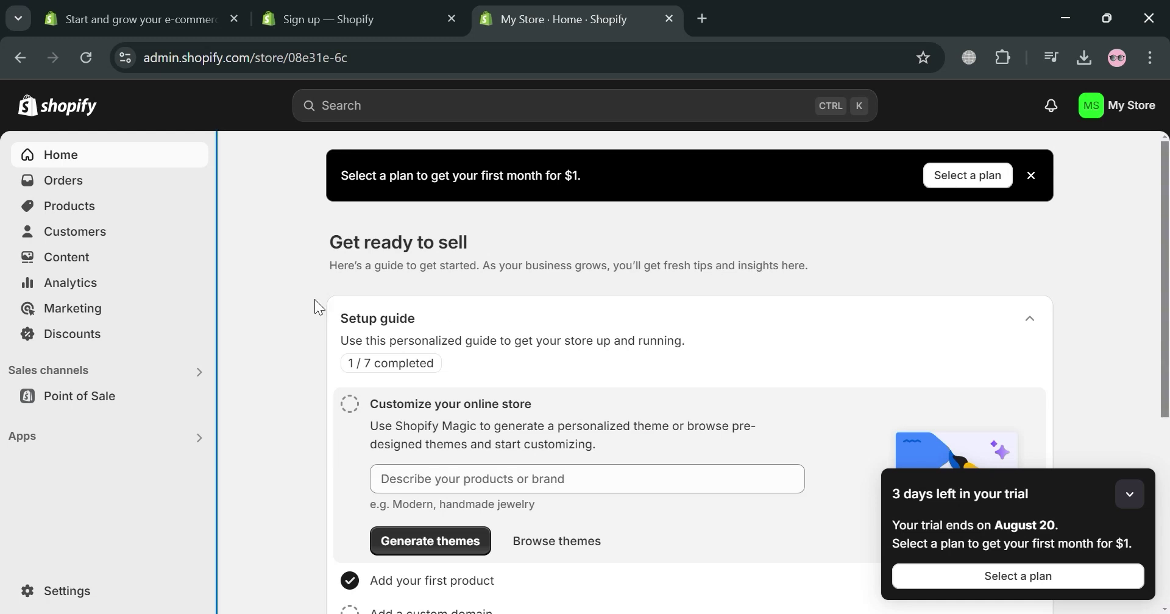
click(1110, 491)
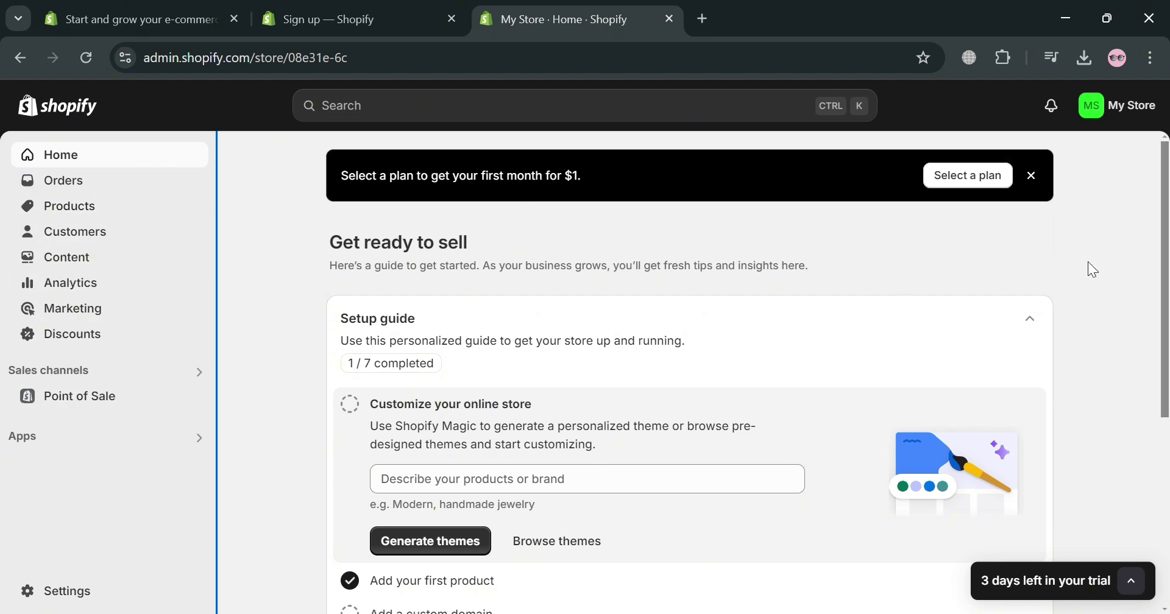
scroll(259, 439, down, 5)
scroll(256, 439, up, 4)
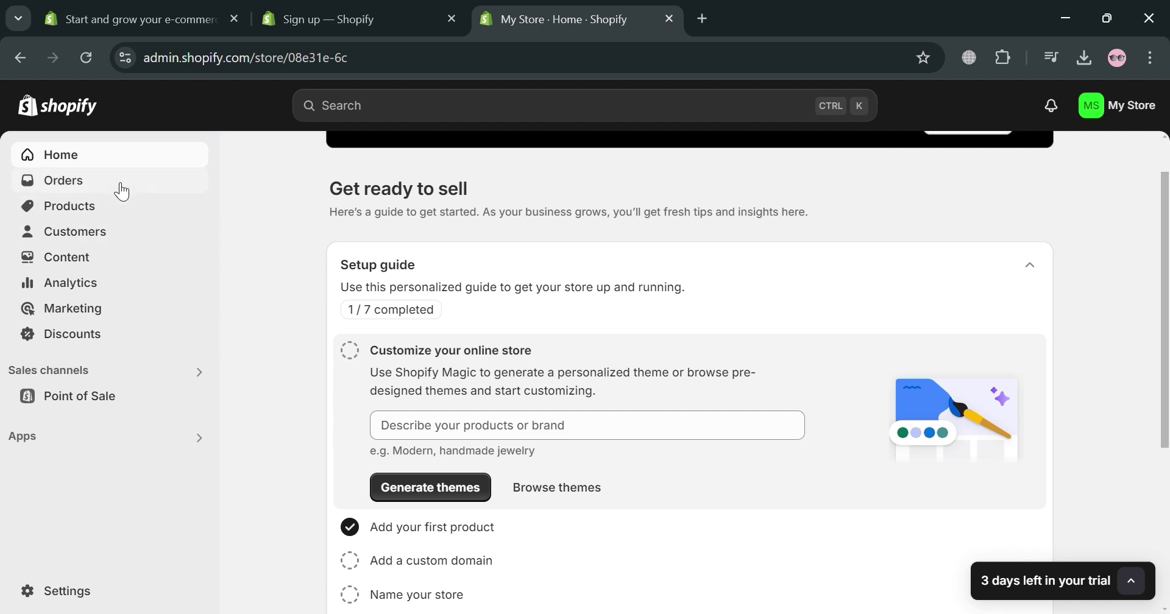
Bring up the store's recommended apps and go from there to the Shopify App Store.
click(78, 436)
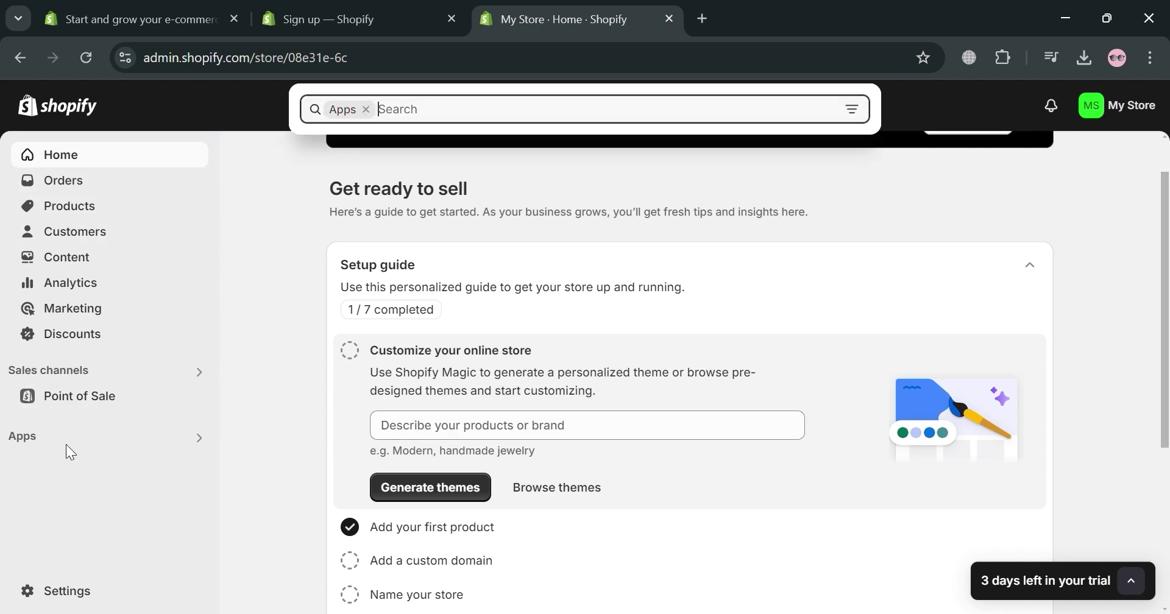
click(499, 229)
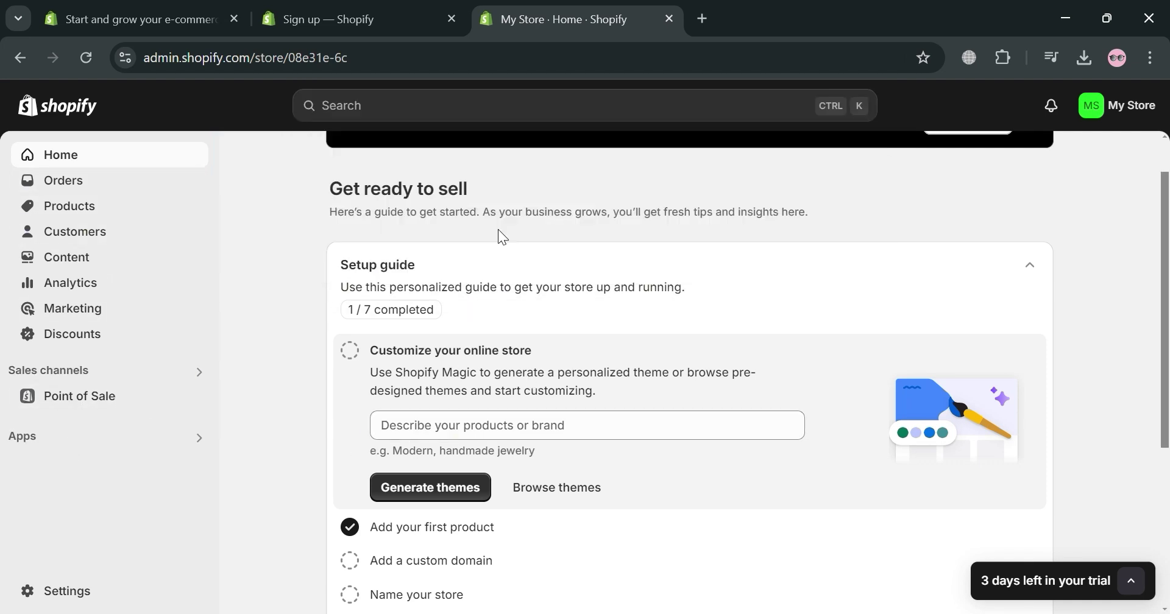
scroll(646, 438, down, 3)
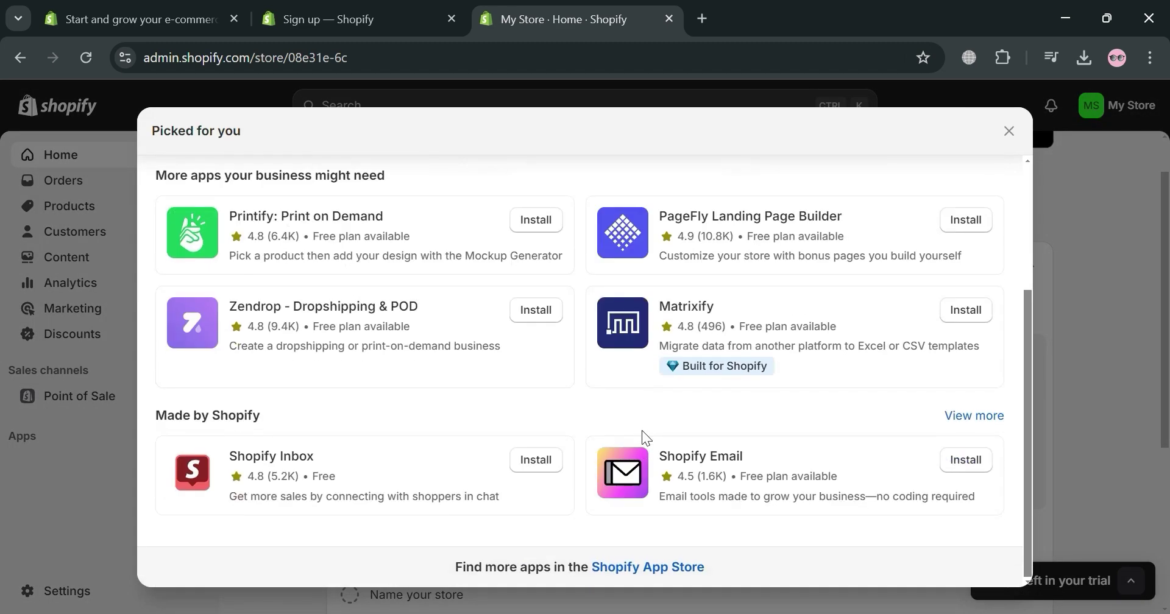
click(661, 568)
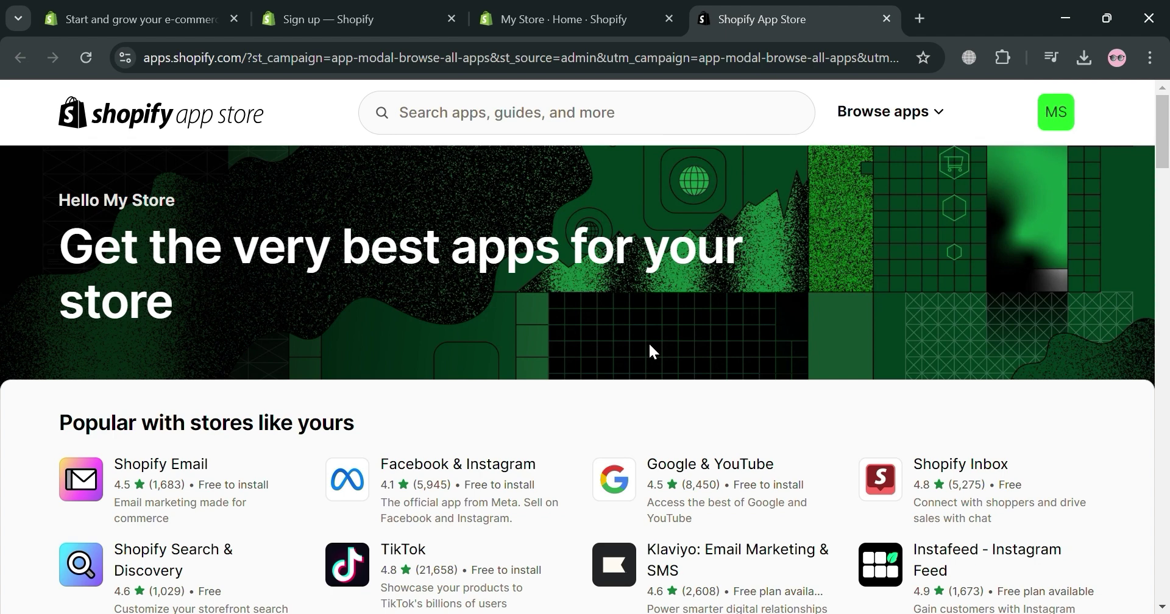
Search the app store for "releaseit" and open the Releasit COD Form & Upsells listing to review its details.
click(558, 129)
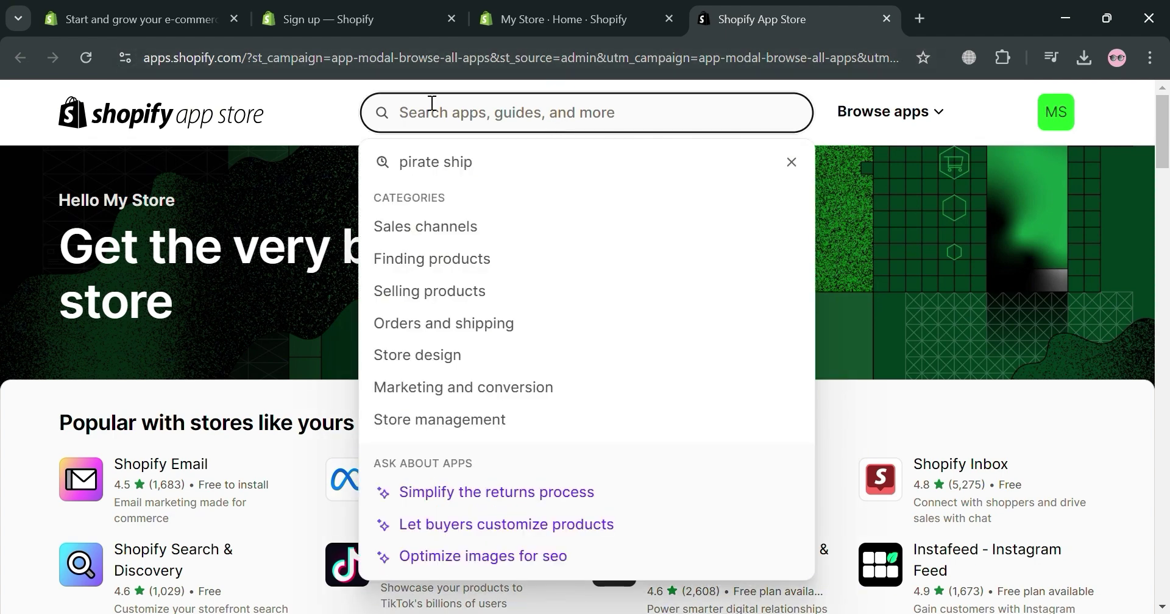
text(REleaseit)
key(Return)
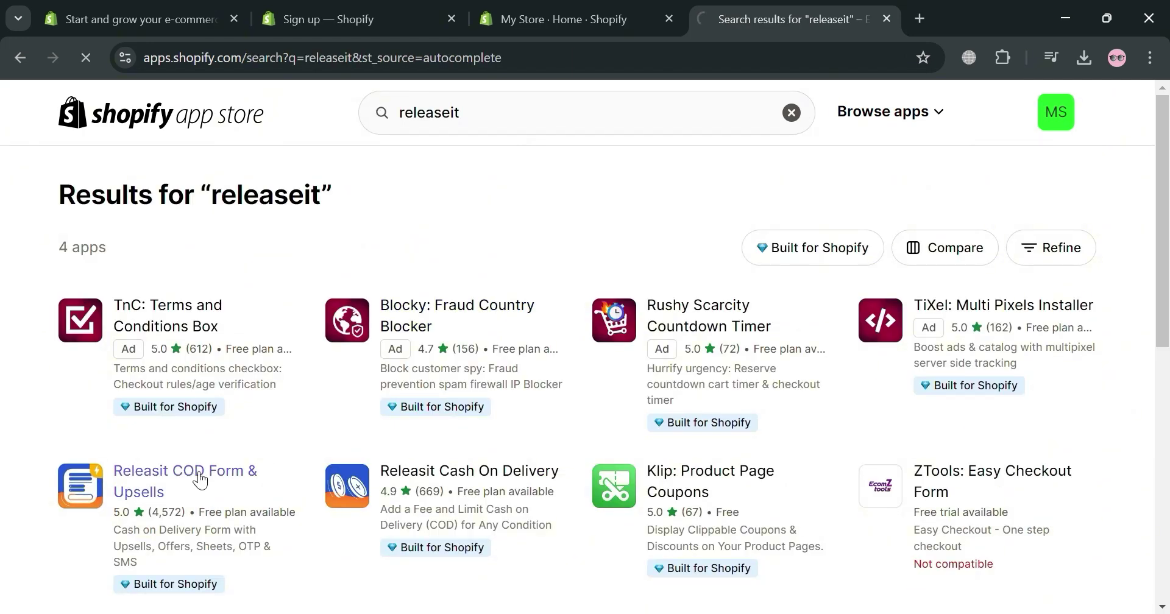
click(200, 480)
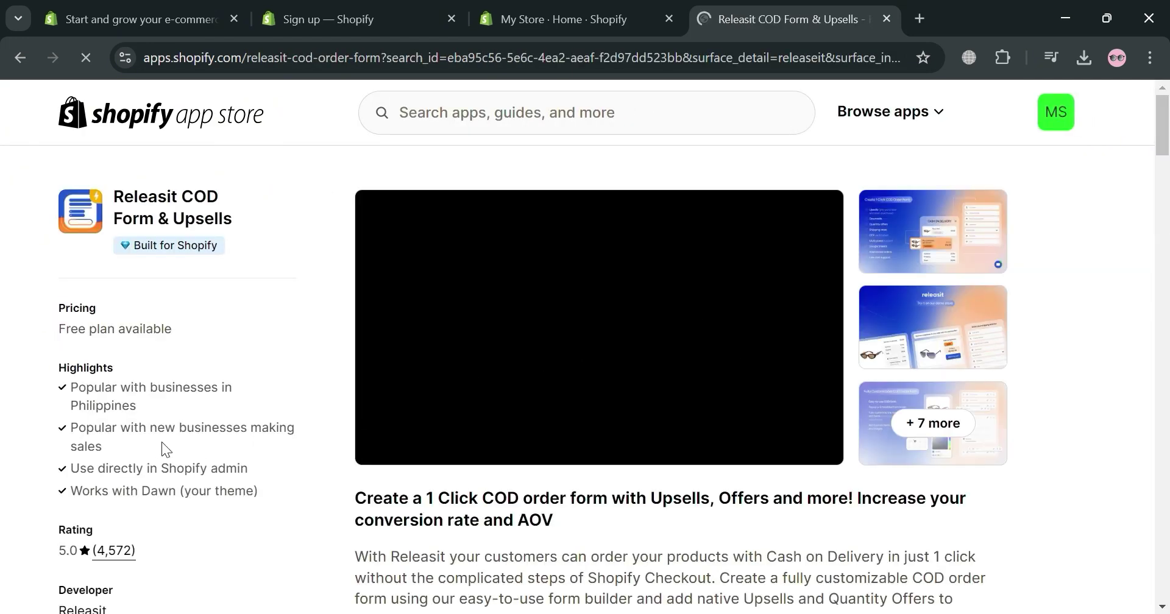
scroll(183, 408, down, 7)
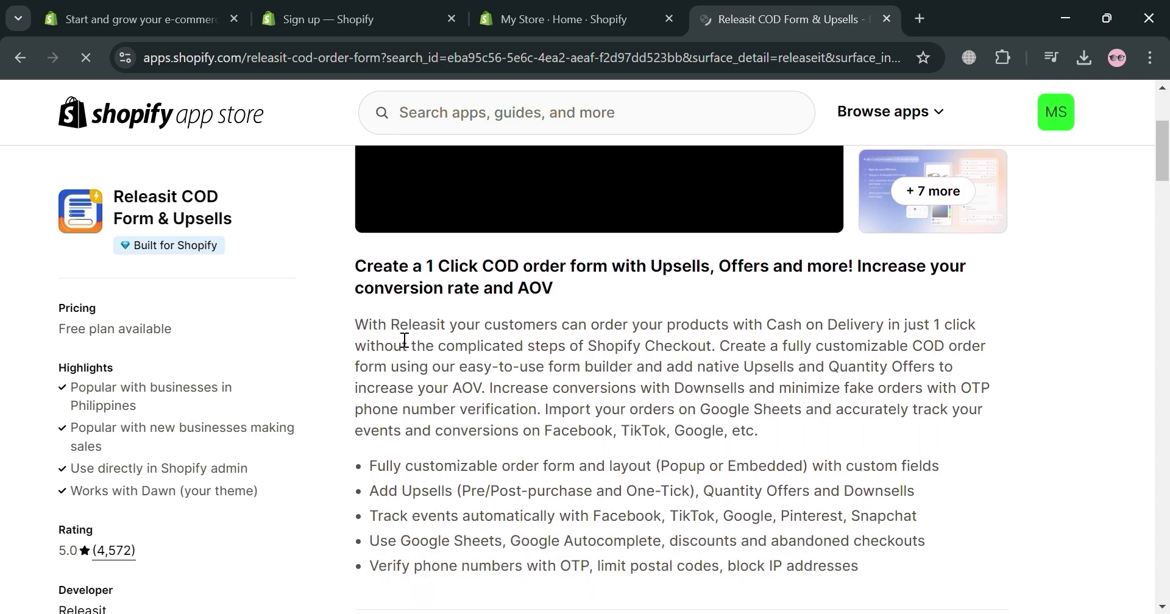
scroll(436, 355, down, 8)
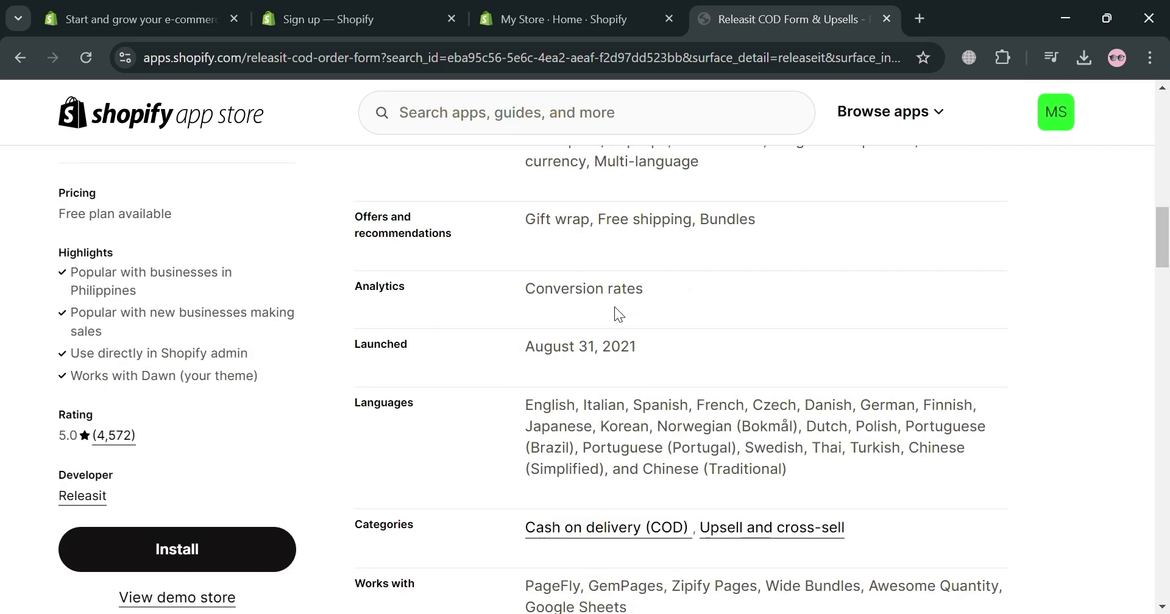
Examine the pricing plans, feature description, categories and compatible apps on the Releasit COD Form & Upsells listing.
scroll(567, 347, down, 2)
scroll(567, 351, down, 7)
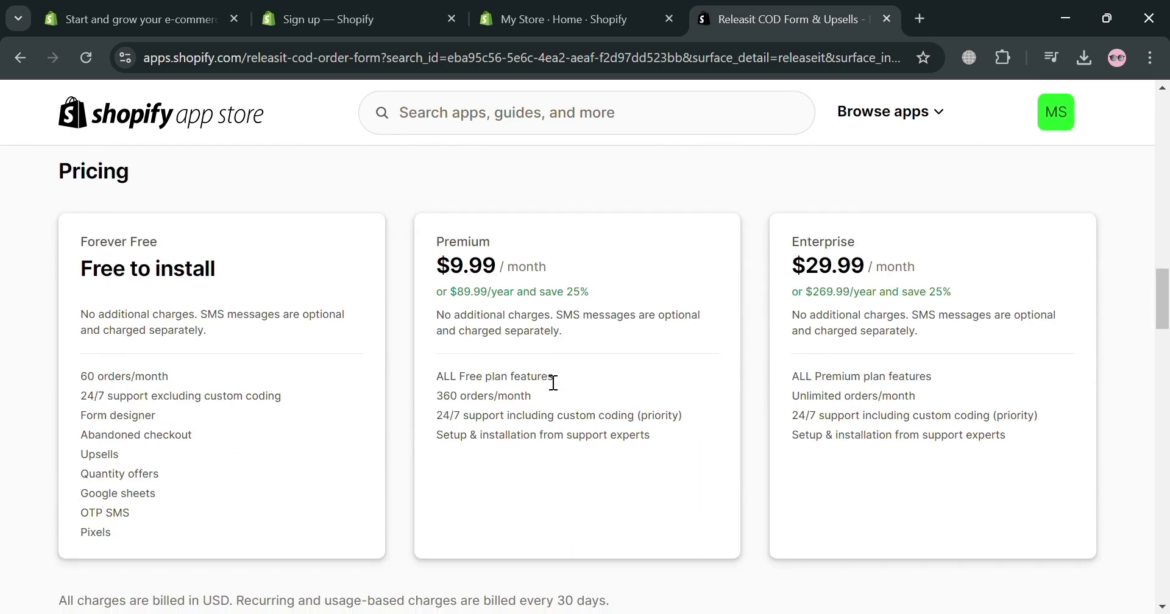
scroll(268, 392, up, 2)
scroll(268, 392, up, 18)
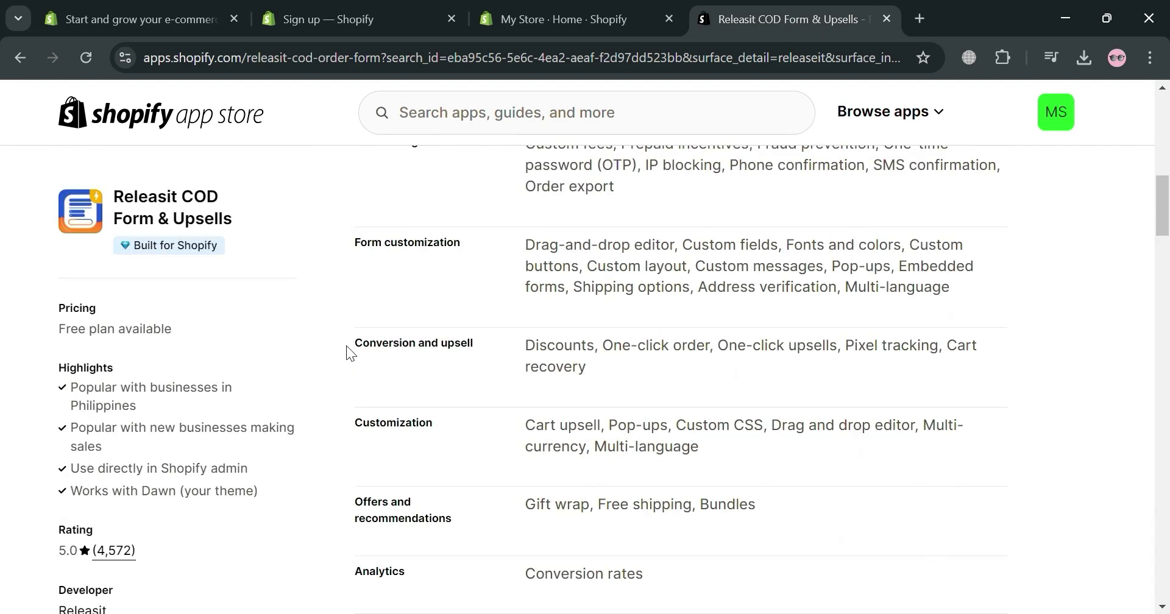
scroll(535, 415, down, 2)
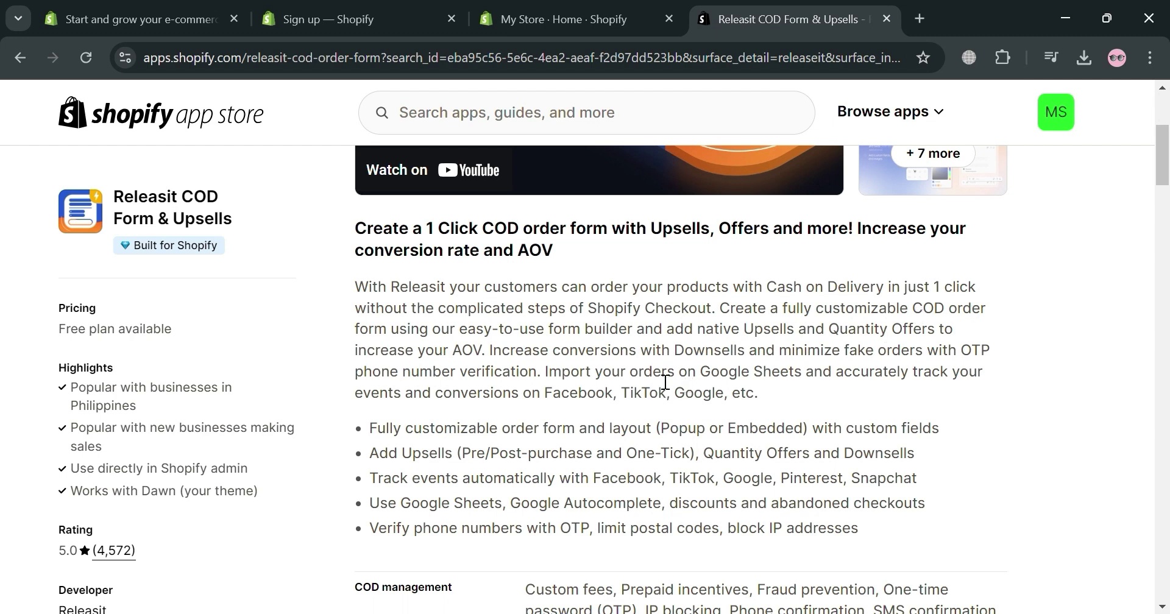
drag(767, 287, 1017, 279)
click(1004, 348)
scroll(276, 304, down, 15)
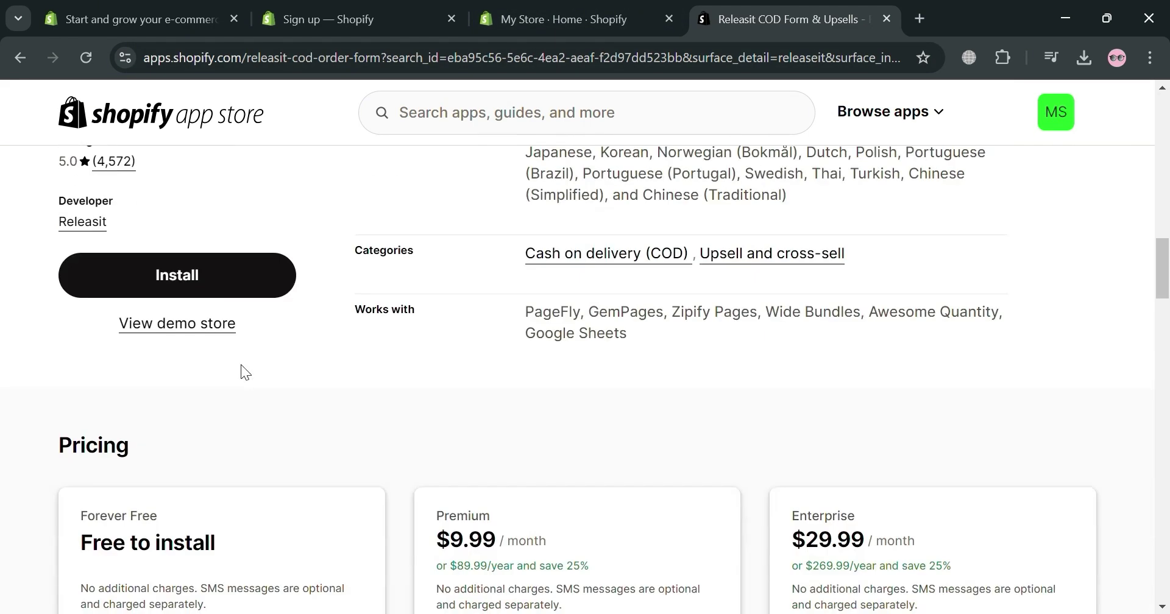
Switch to the My Store admin, dismiss the recommended apps and open the store's Payments settings.
click(594, 13)
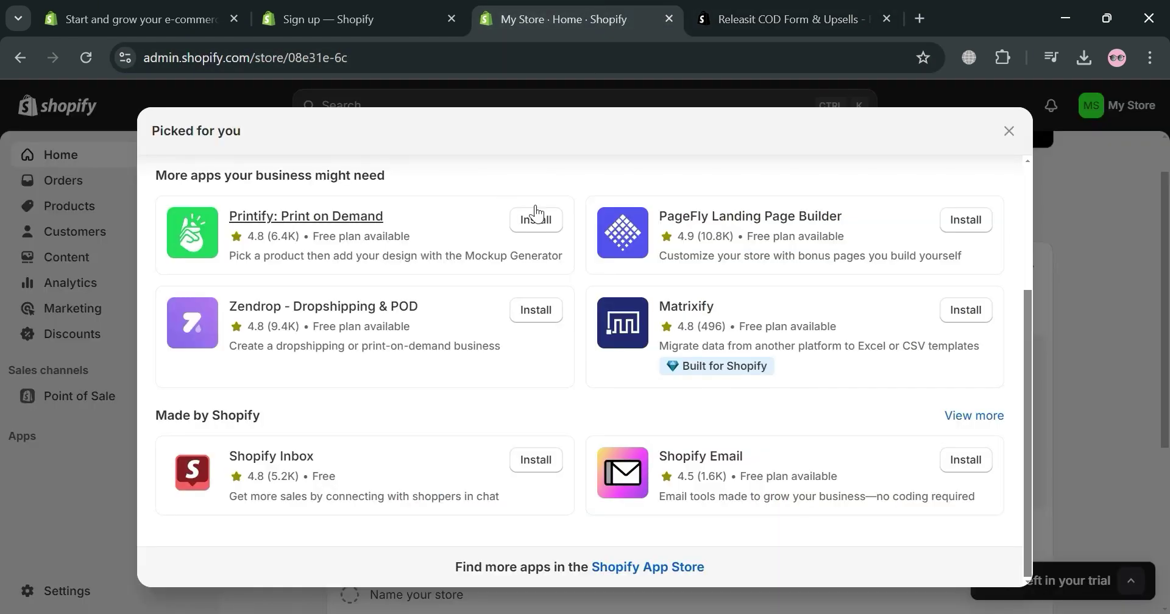
click(1008, 131)
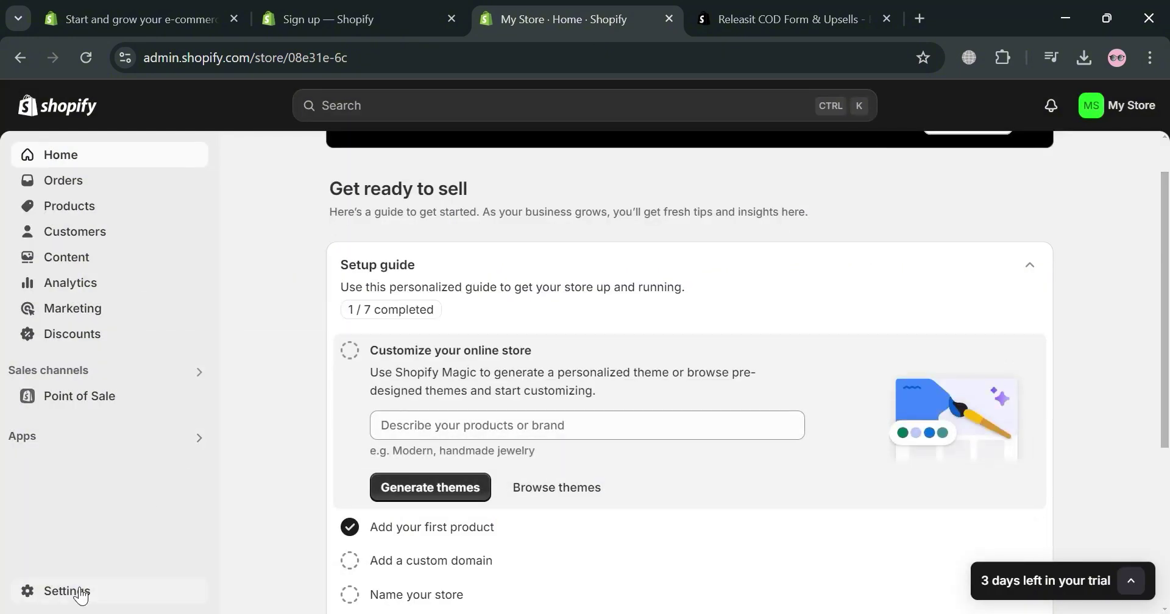
click(78, 595)
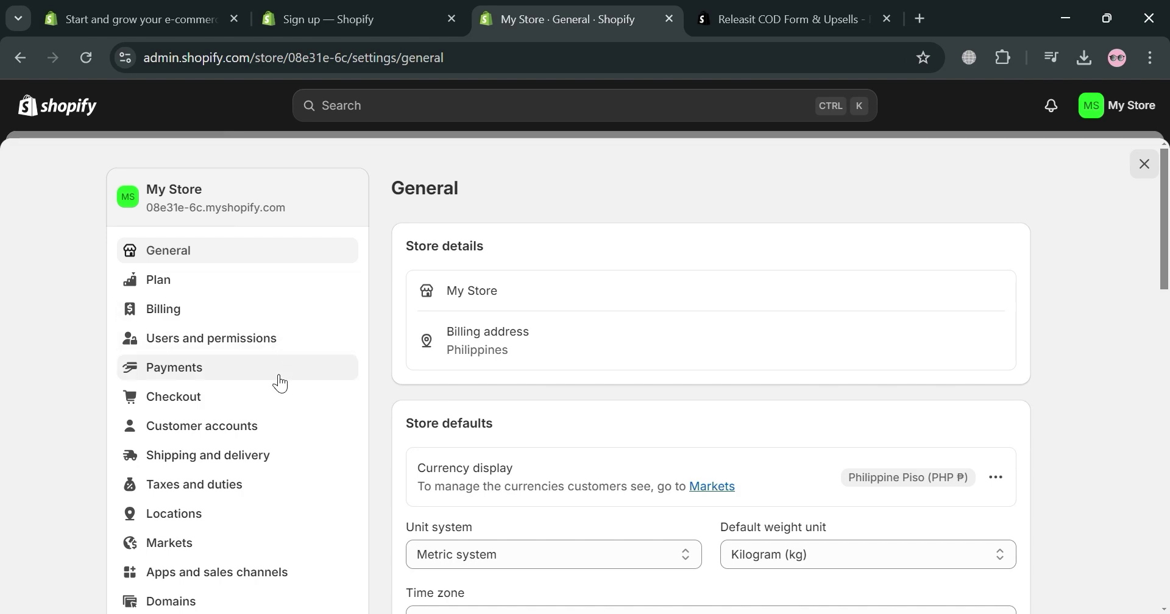
click(279, 372)
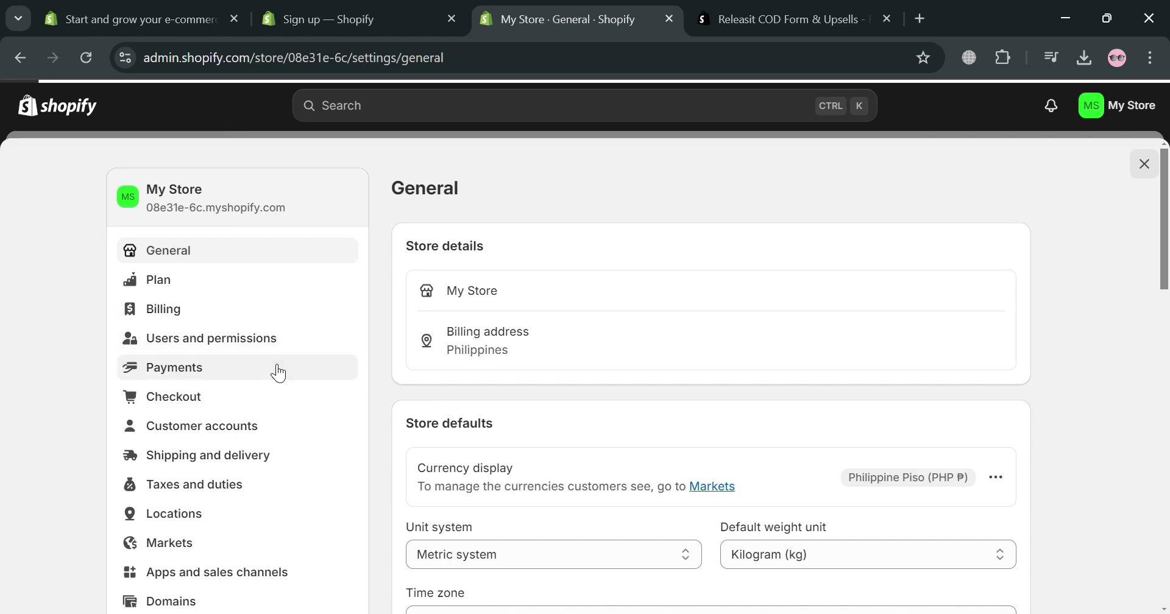
Activate Cash on Delivery (COD) as a manual payment method, leaving the additional details and payment instructions blank.
scroll(618, 384, down, 10)
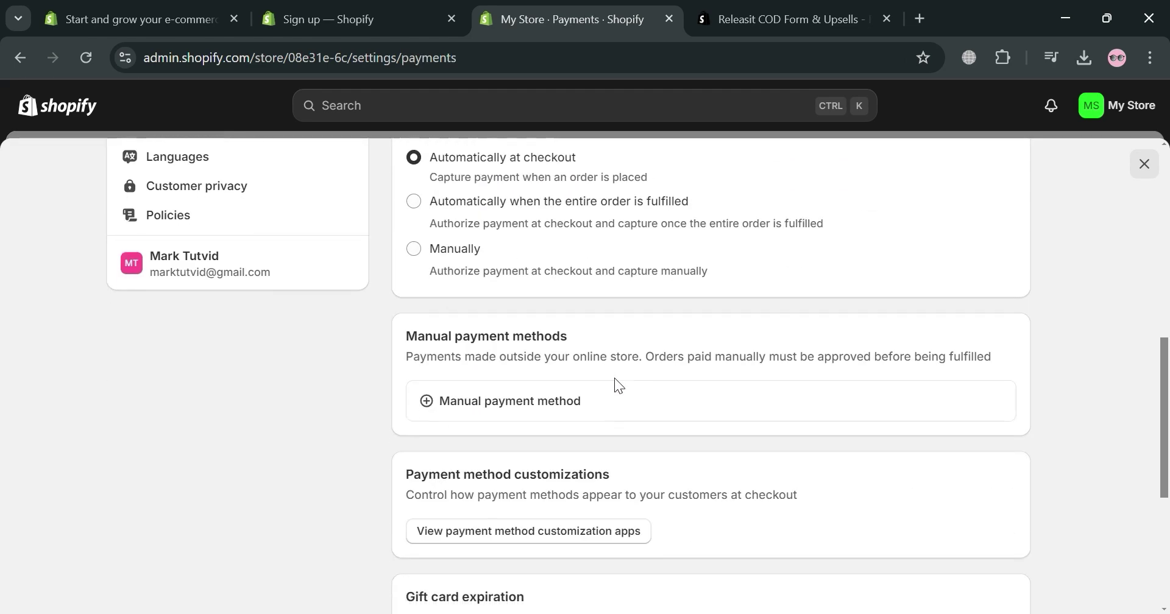
scroll(676, 383, up, 2)
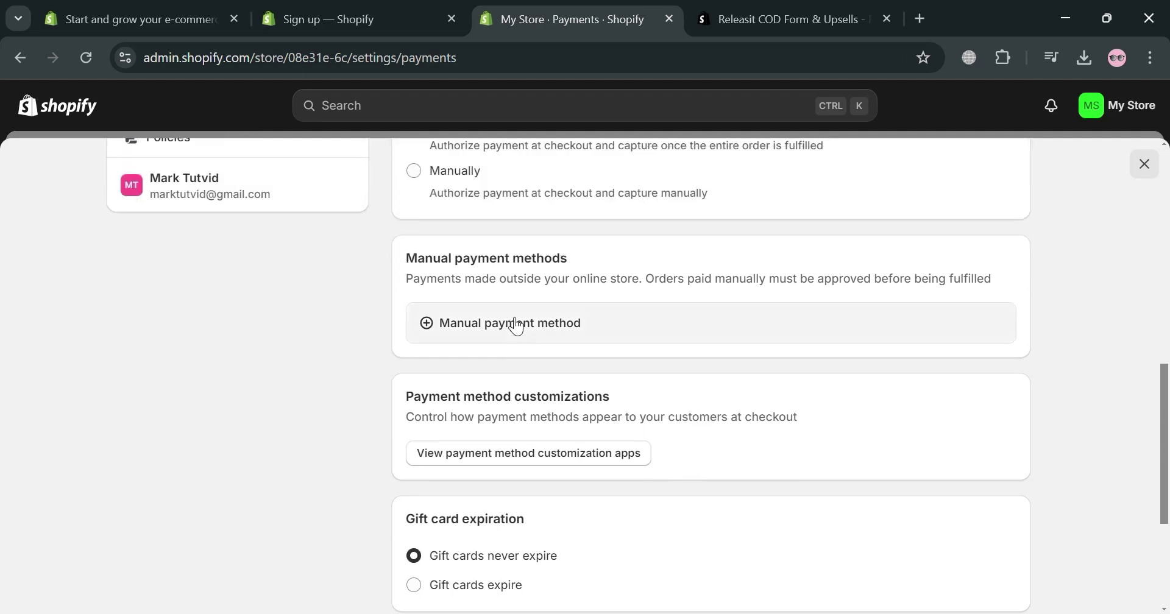
click(515, 324)
click(542, 462)
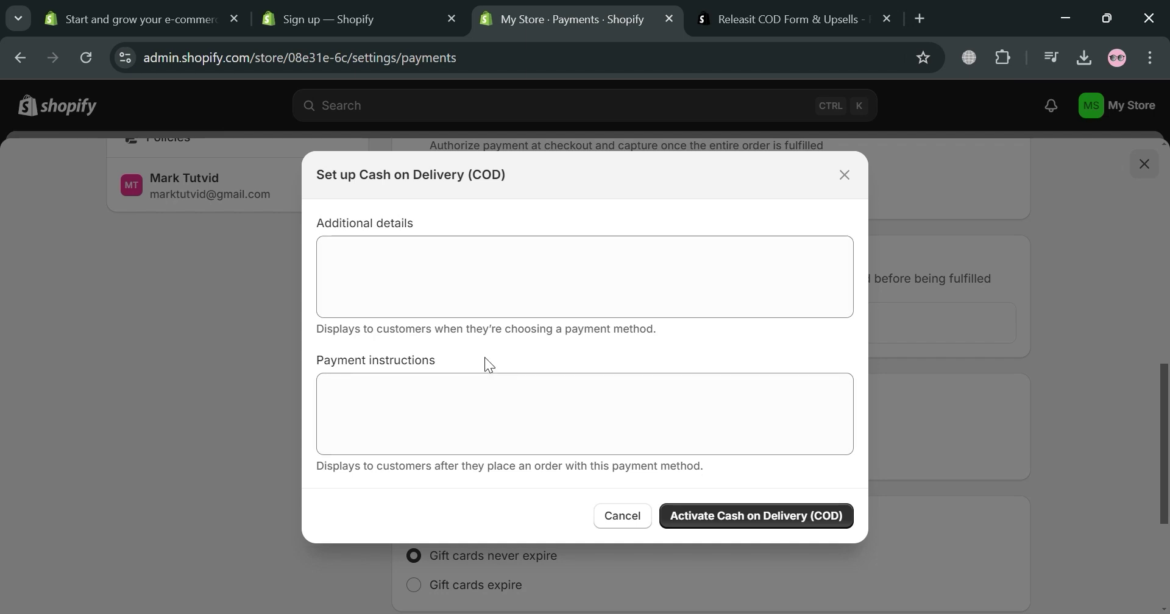
click(785, 515)
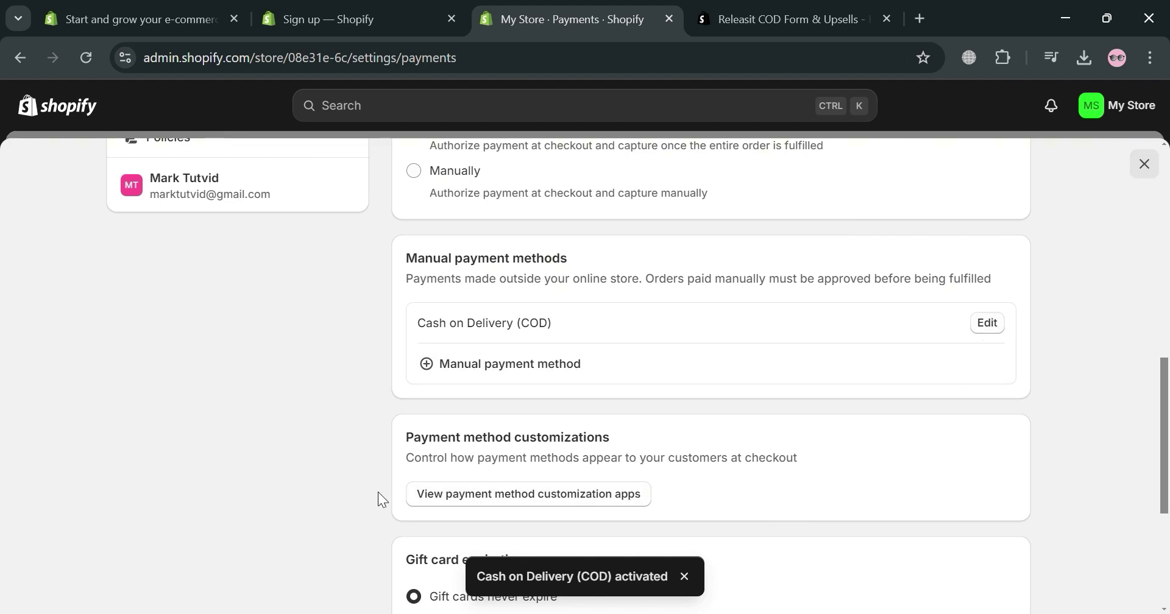
Examine the payment settings and the list of third-party payment providers, and close the store settings.
scroll(635, 478, down, 2)
scroll(739, 439, up, 6)
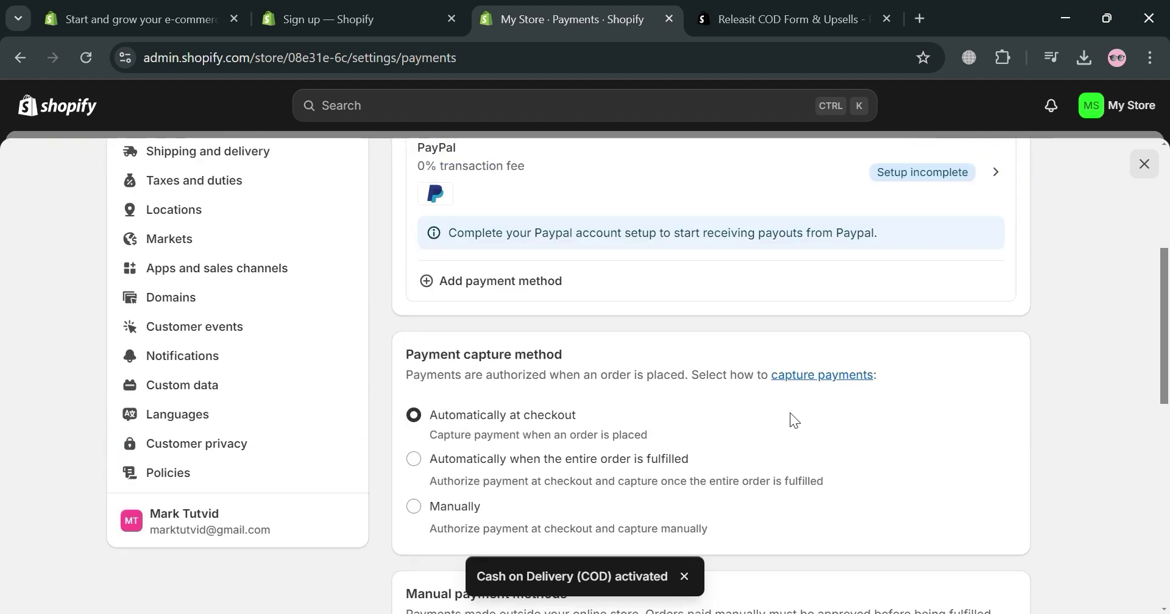
scroll(790, 412, up, 5)
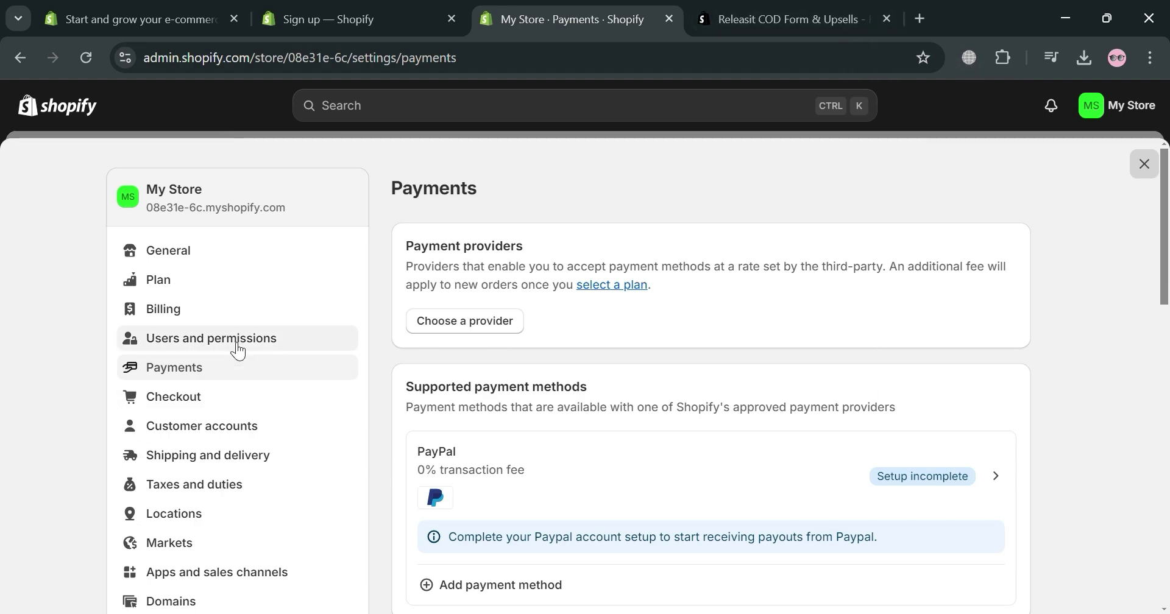
scroll(548, 444, down, 3)
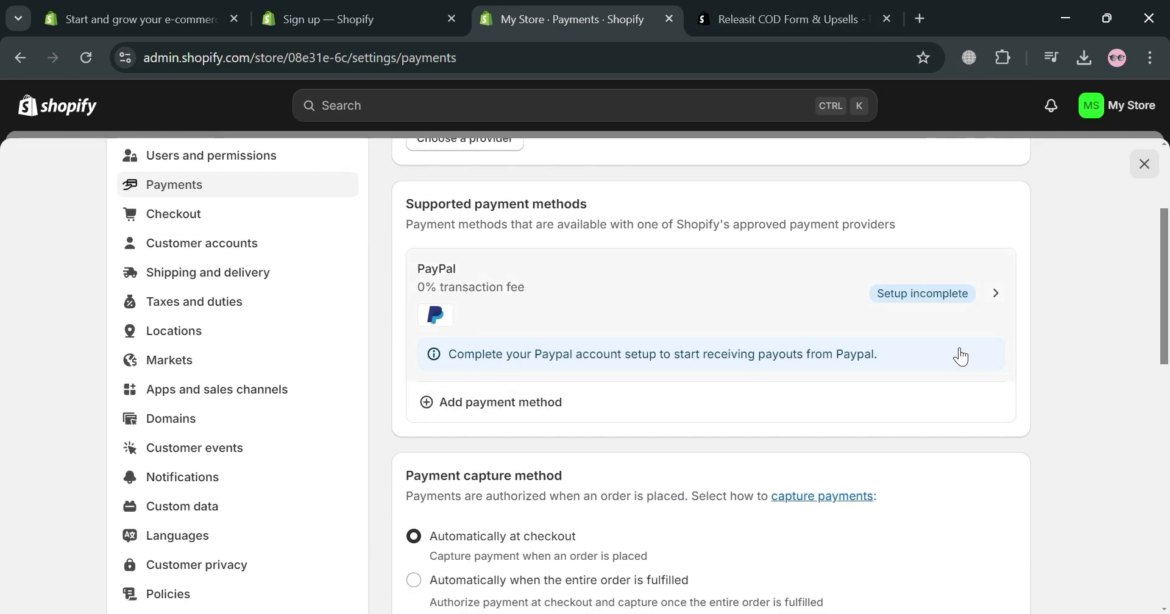
scroll(969, 327, up, 3)
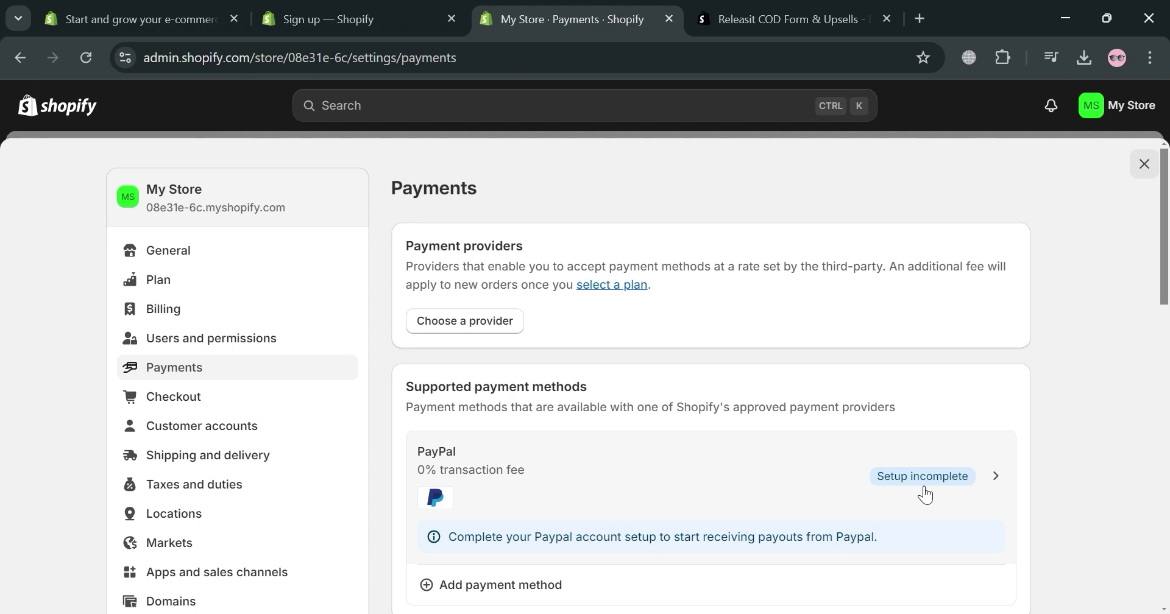
click(472, 326)
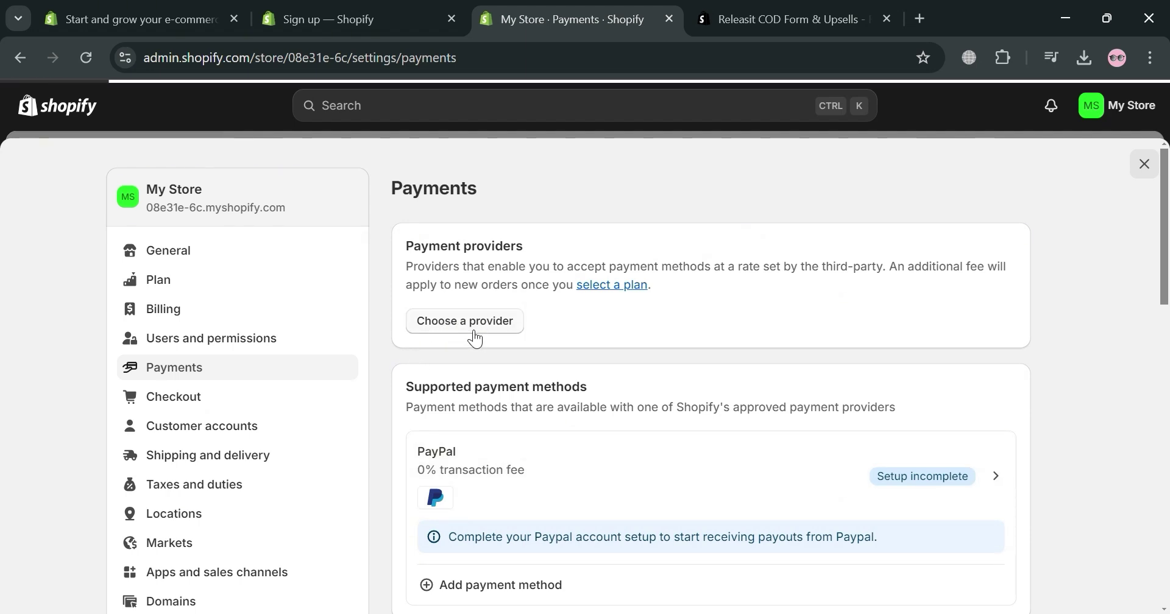
scroll(499, 310, down, 3)
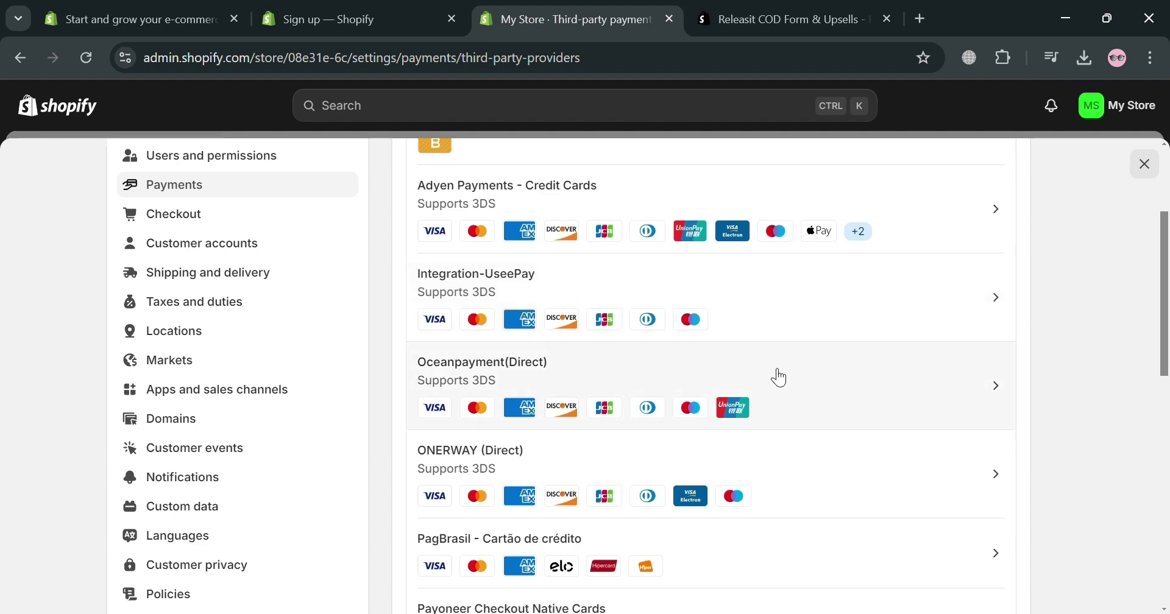
scroll(771, 384, up, 3)
scroll(634, 402, down, 6)
scroll(633, 403, down, 7)
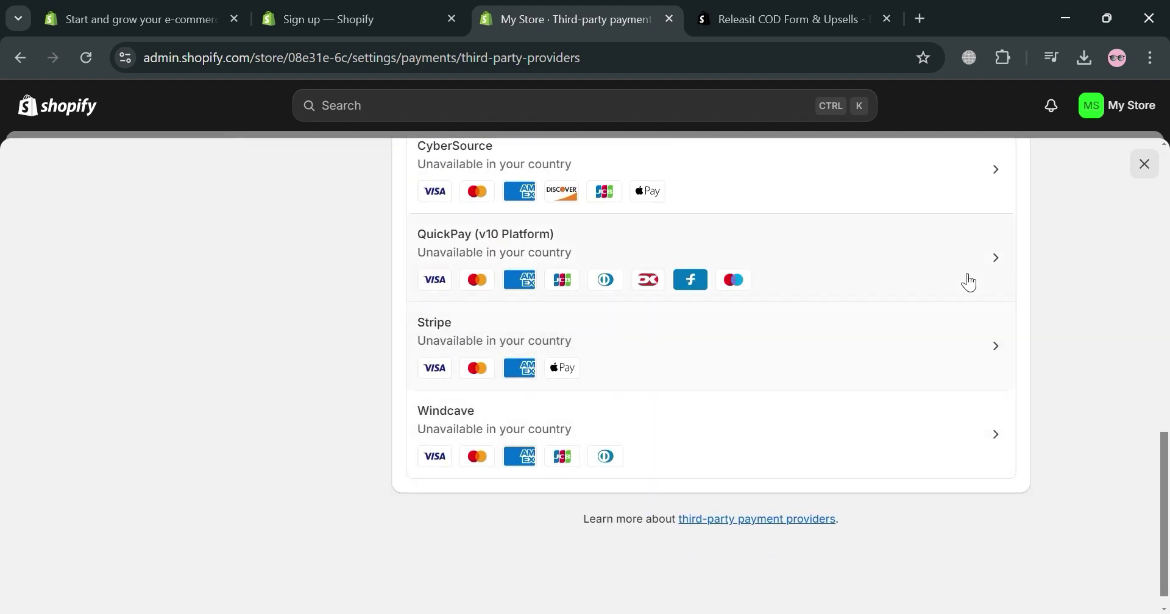
scroll(984, 279, up, 3)
scroll(985, 278, up, 9)
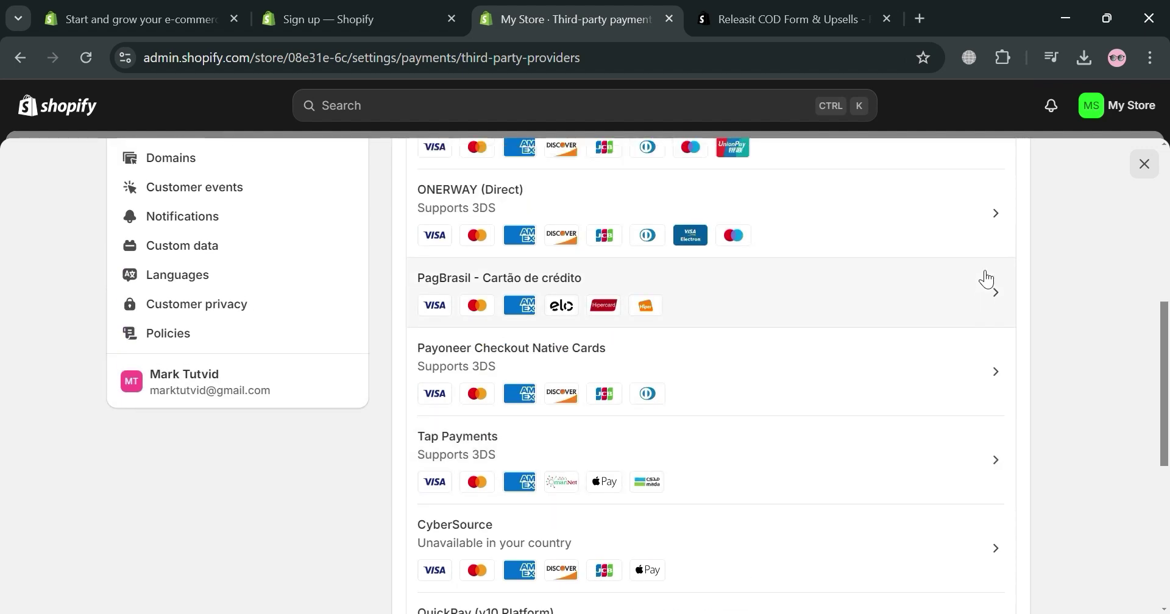
scroll(986, 278, up, 2)
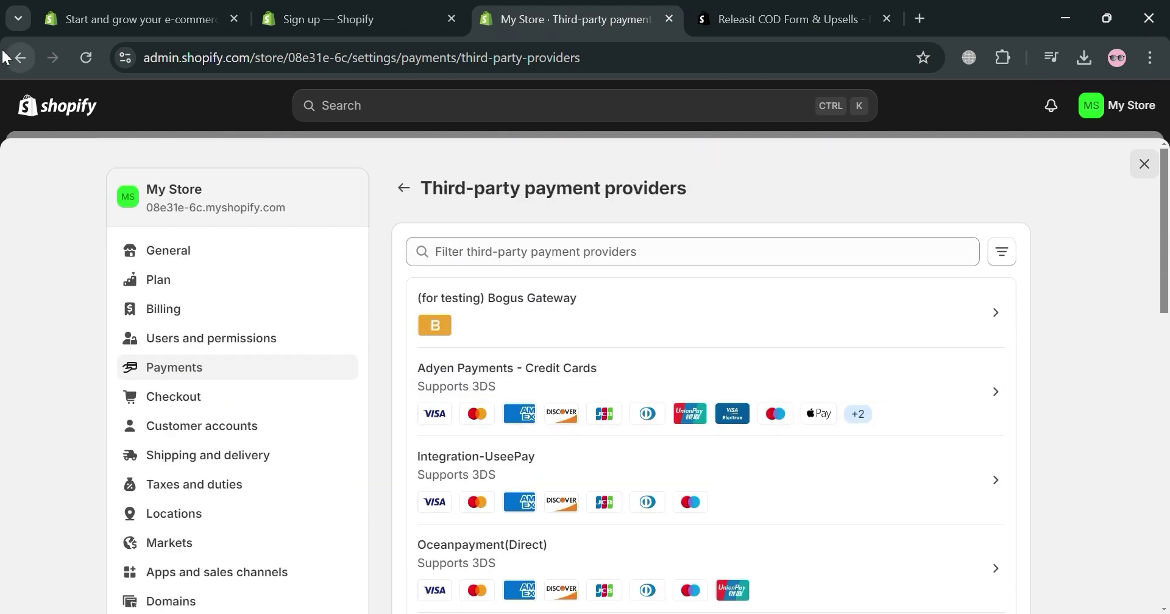
click(1143, 164)
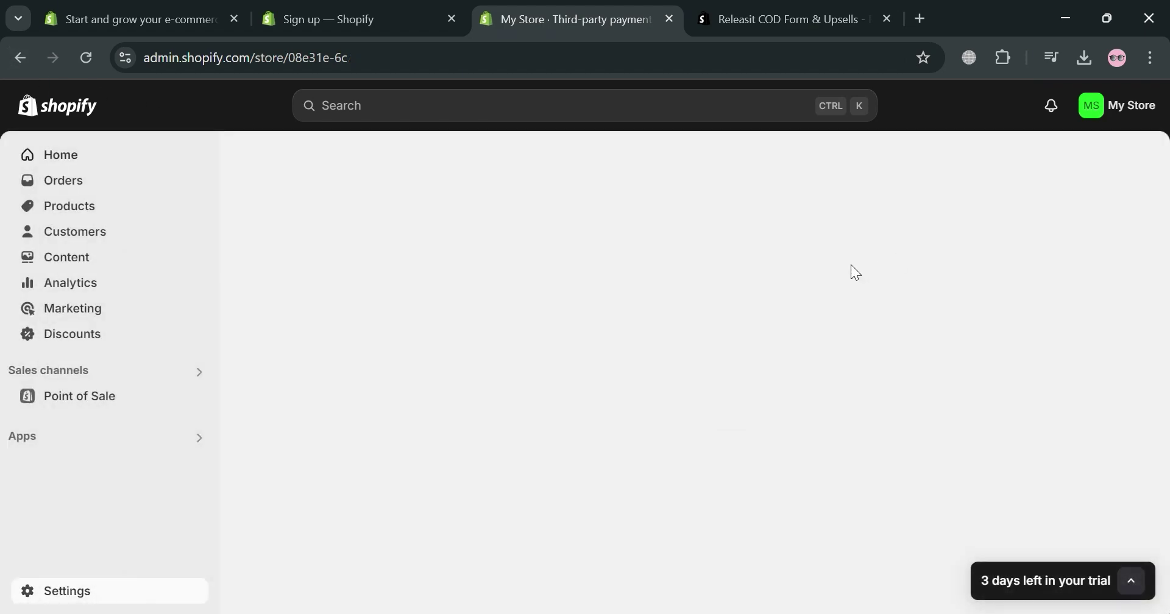
Return to the Releasit listing, install the app on the store and continue with English as its language.
click(844, 7)
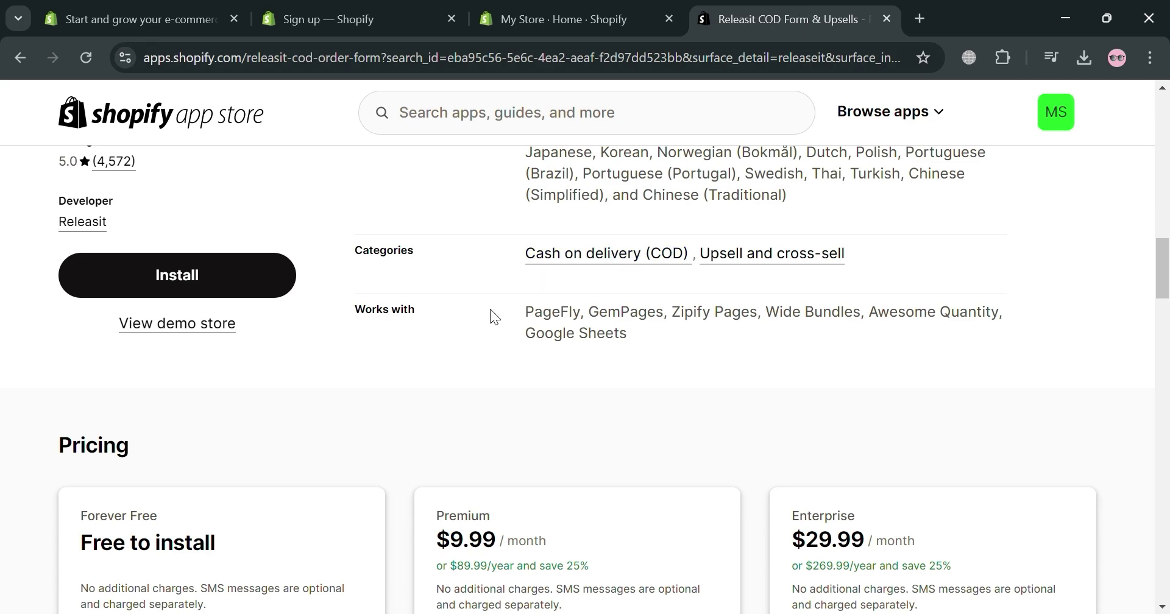
scroll(694, 455, up, 5)
scroll(692, 456, down, 5)
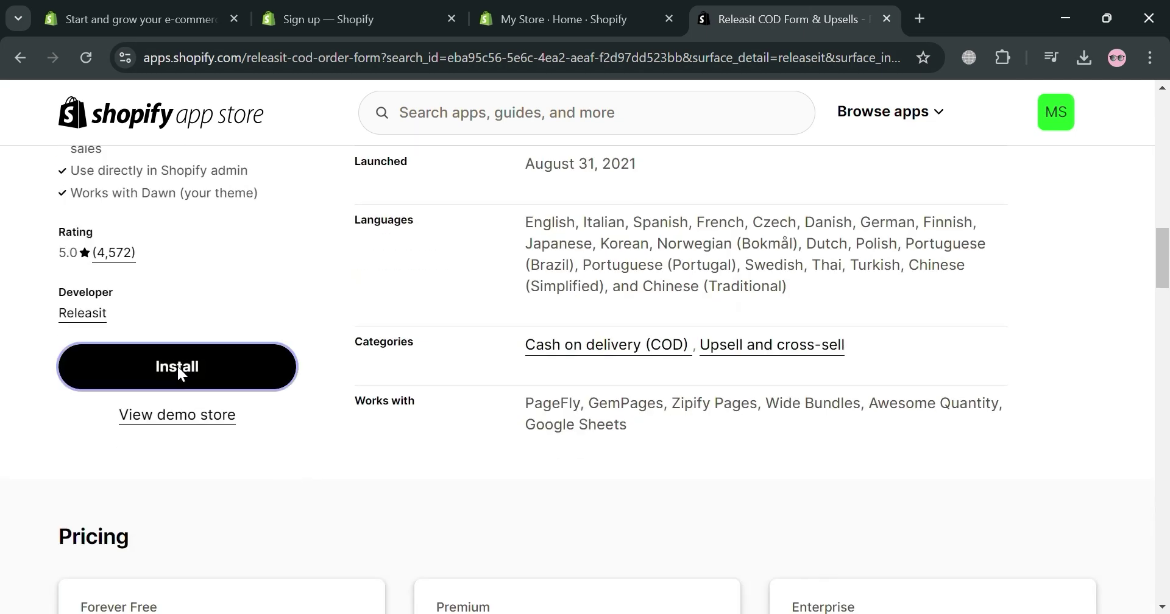
click(177, 364)
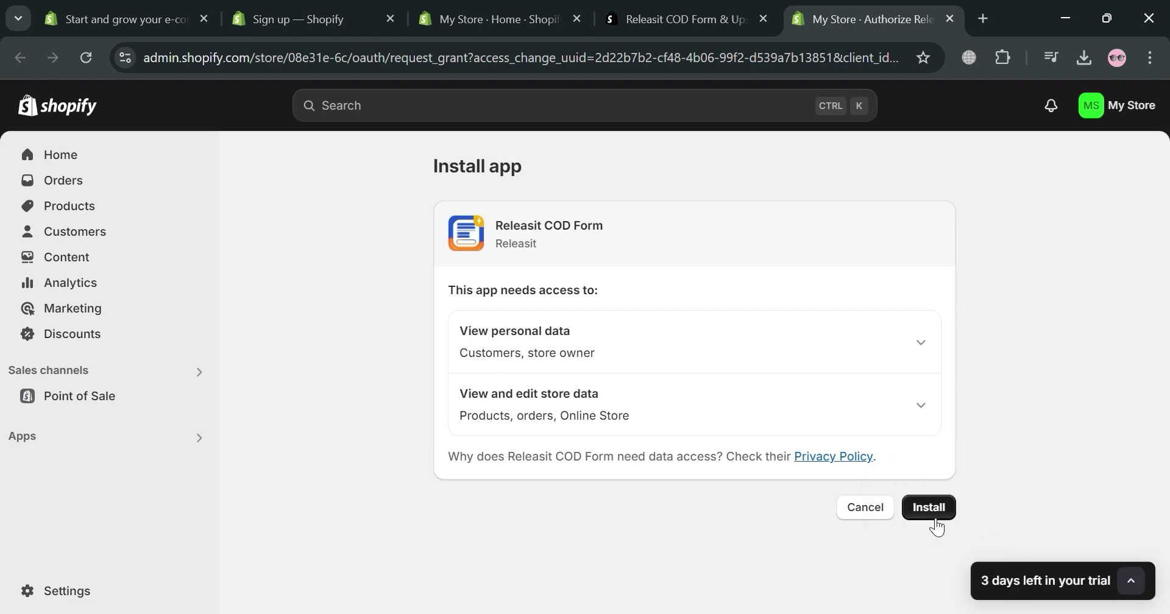
click(930, 514)
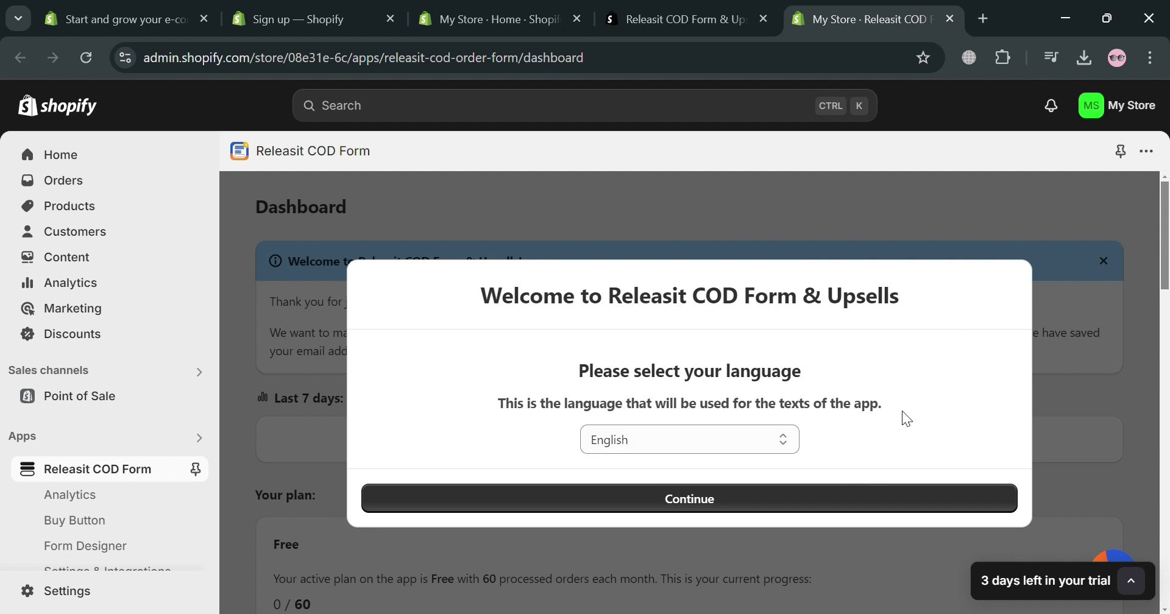
click(765, 495)
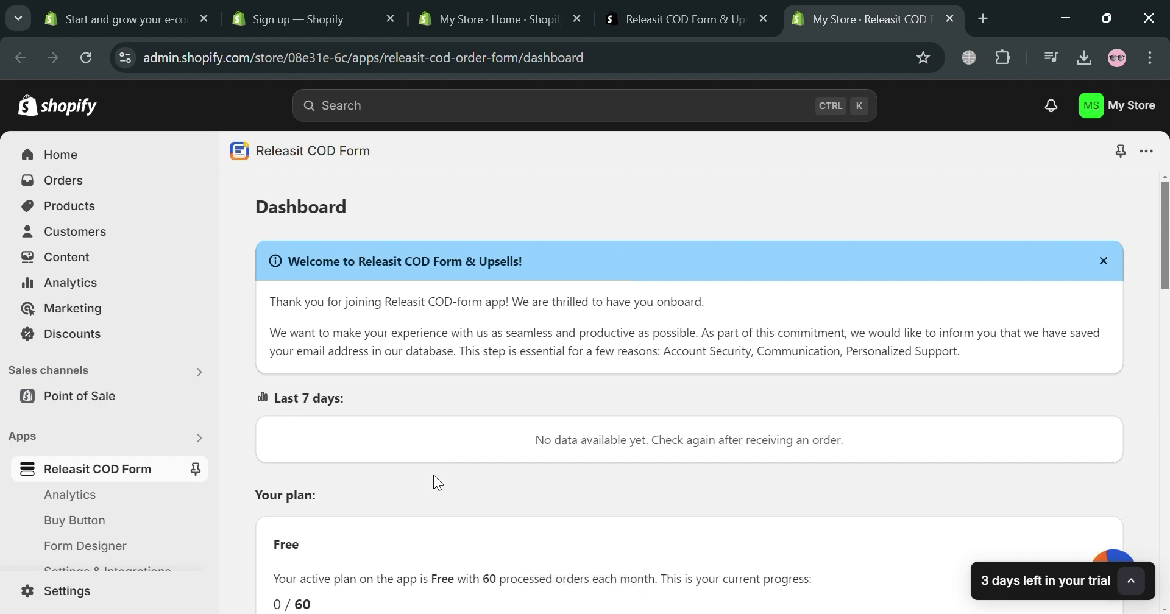
Open the store theme from the Releasit setup steps and save it with the Releasit COD Form app embed enabled.
scroll(434, 479, down, 7)
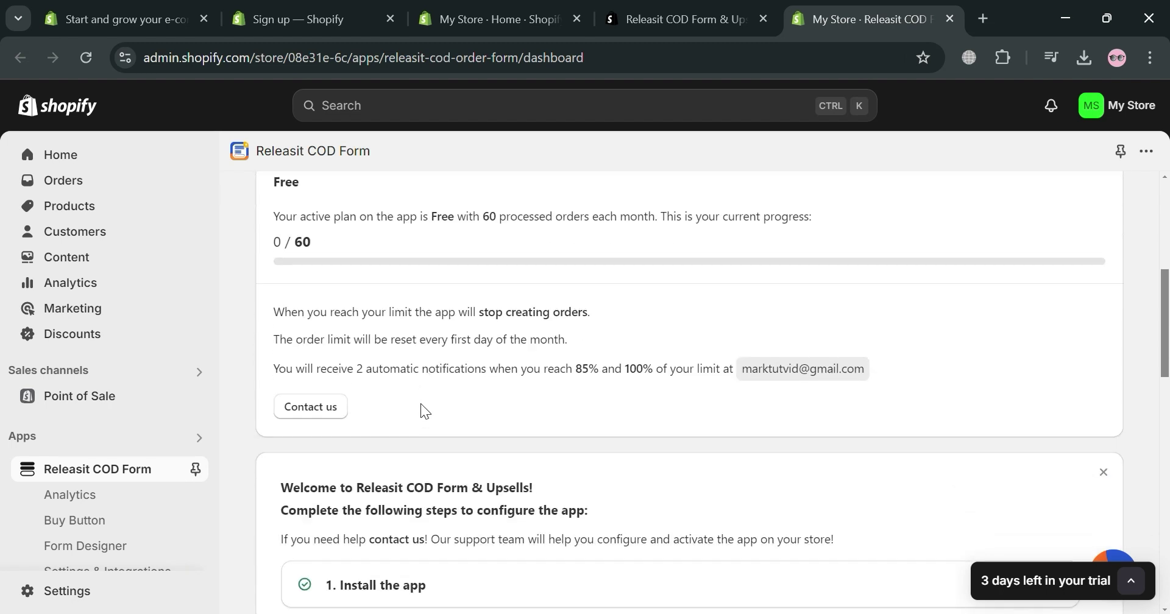
scroll(365, 448, down, 2)
scroll(155, 496, down, 2)
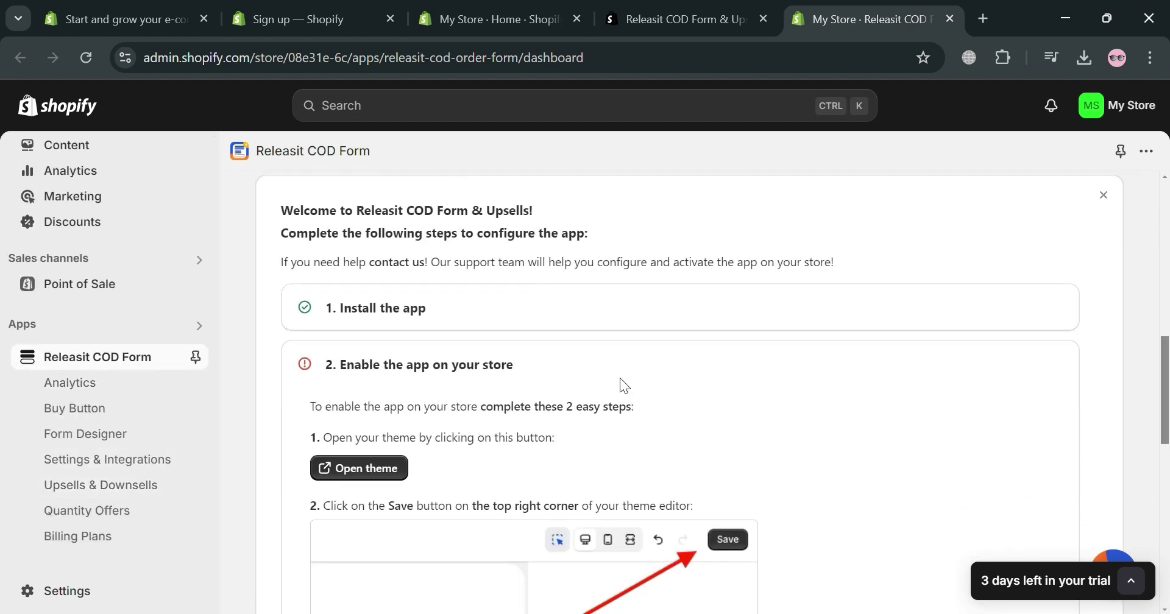
scroll(619, 383, down, 2)
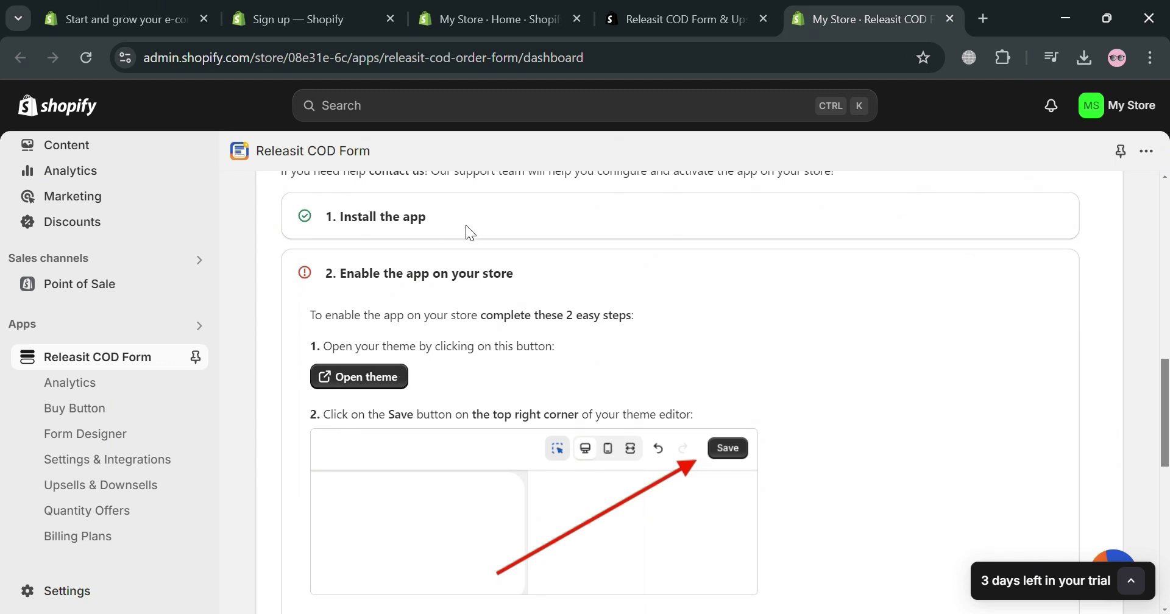
click(379, 386)
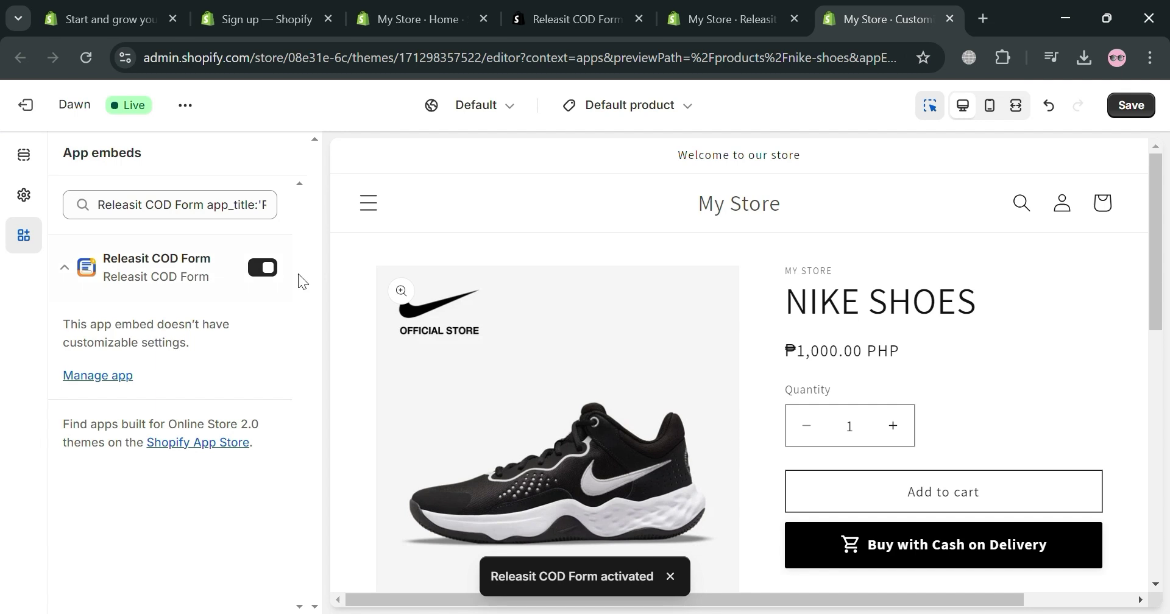
click(1130, 105)
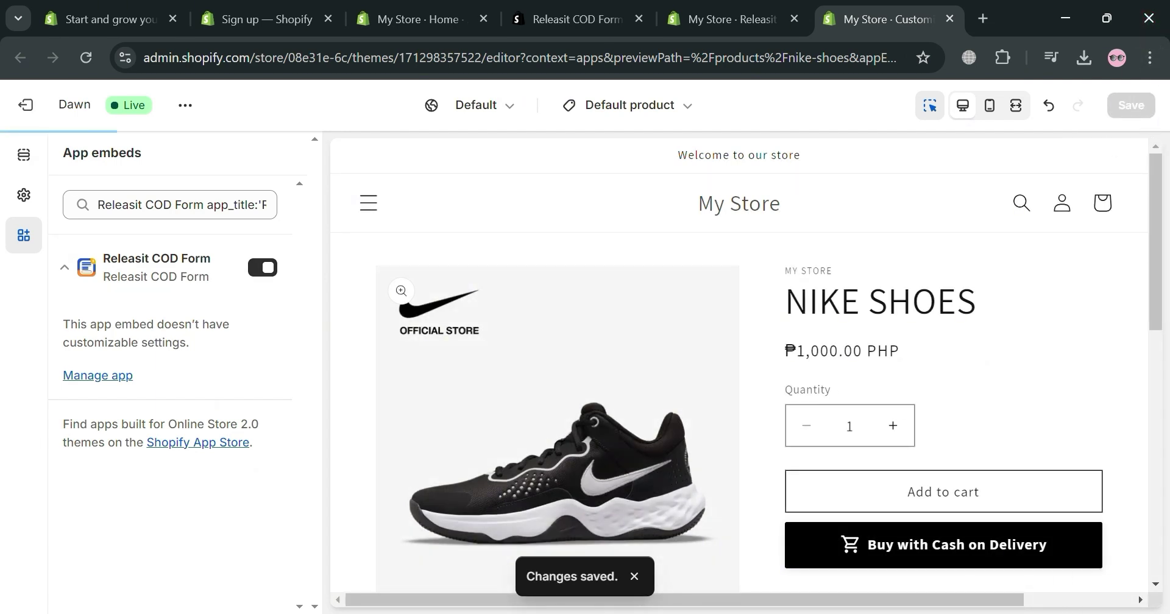
Go back to the Releasit dashboard, check the setup steps and open the Buy Button customization page.
scroll(984, 539, down, 1)
key(ctrl+shift+Tab)
scroll(344, 416, up, 2)
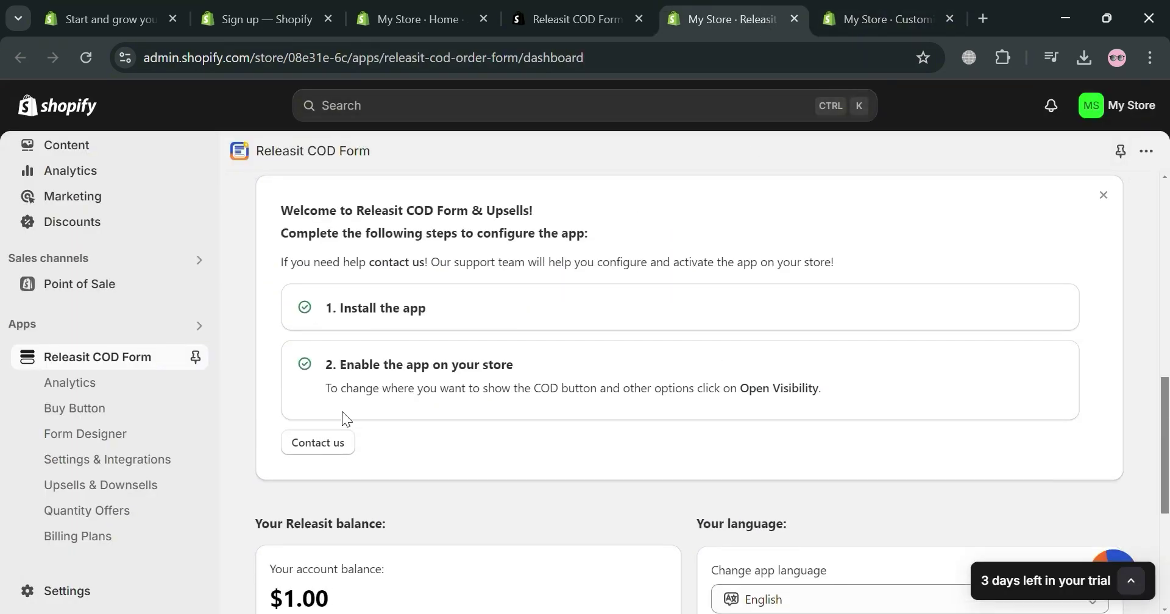
scroll(724, 374, down, 5)
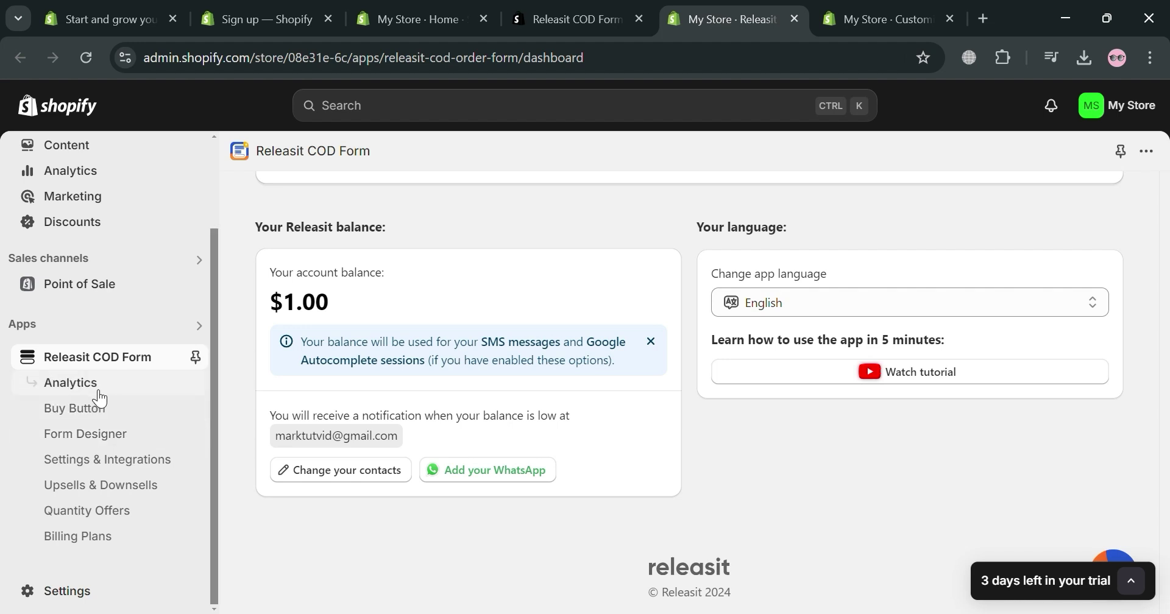
click(86, 409)
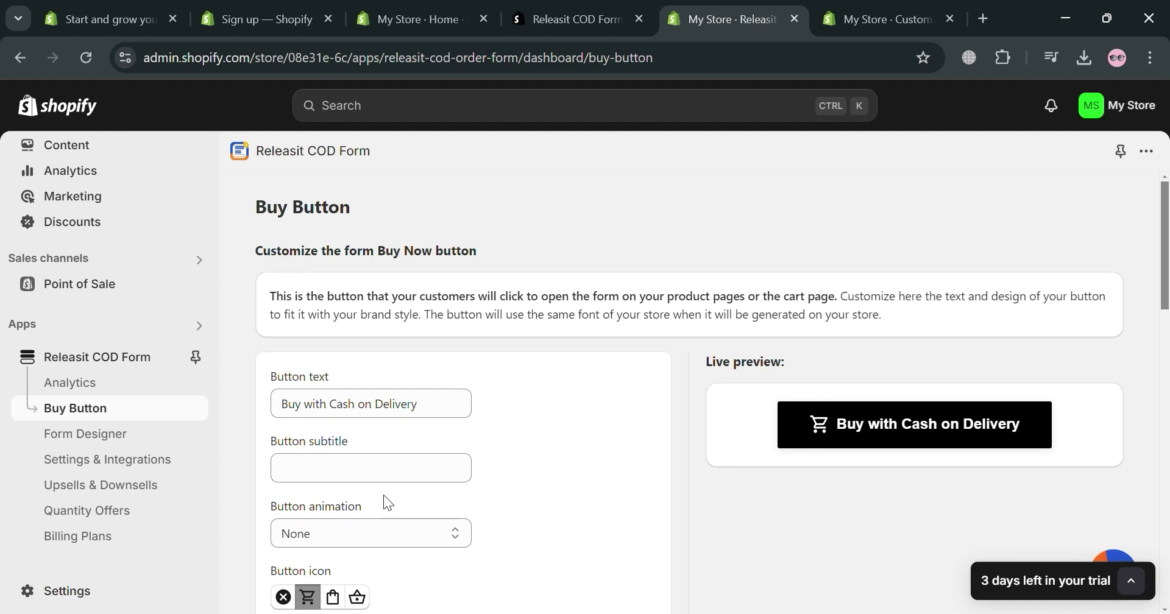
Check the Buy with Cash on Delivery button in the theme editor's product preview and return to the Buy Button settings.
scroll(491, 450, down, 2)
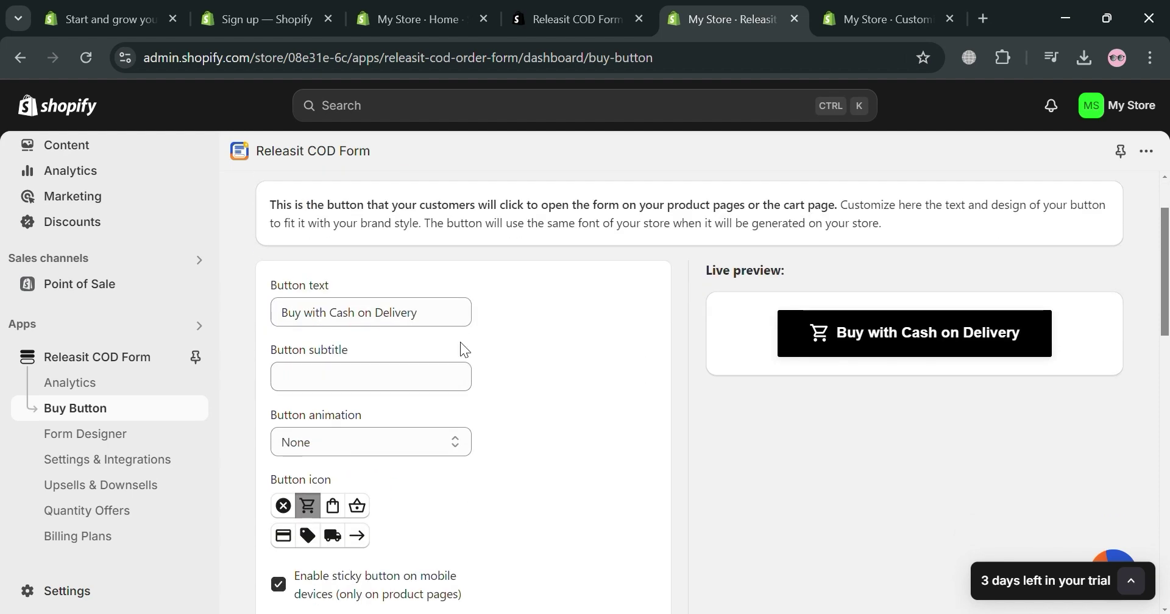
click(884, 17)
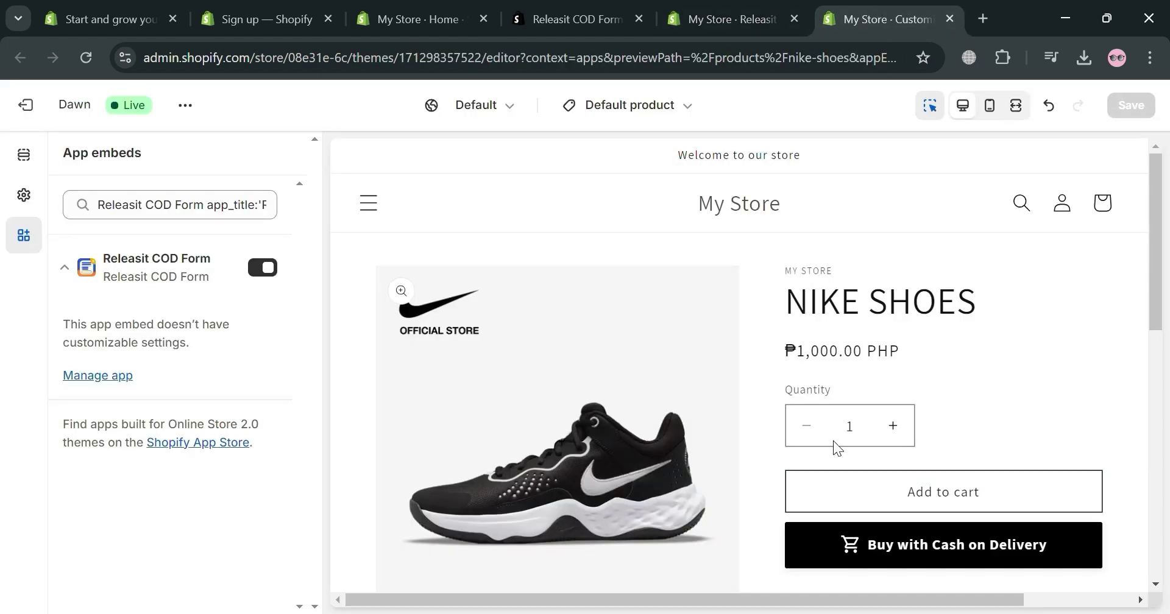
scroll(942, 496, down, 5)
click(732, 18)
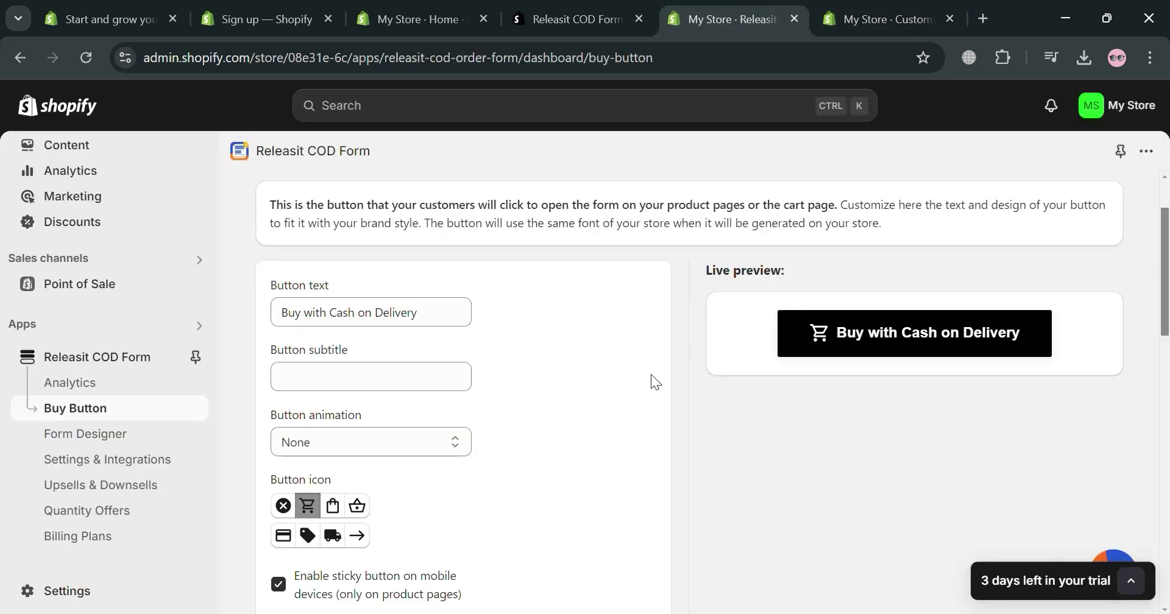
Try the bag, tag and cart icons for the buy button and choose the shopping bag icon.
click(338, 322)
click(438, 386)
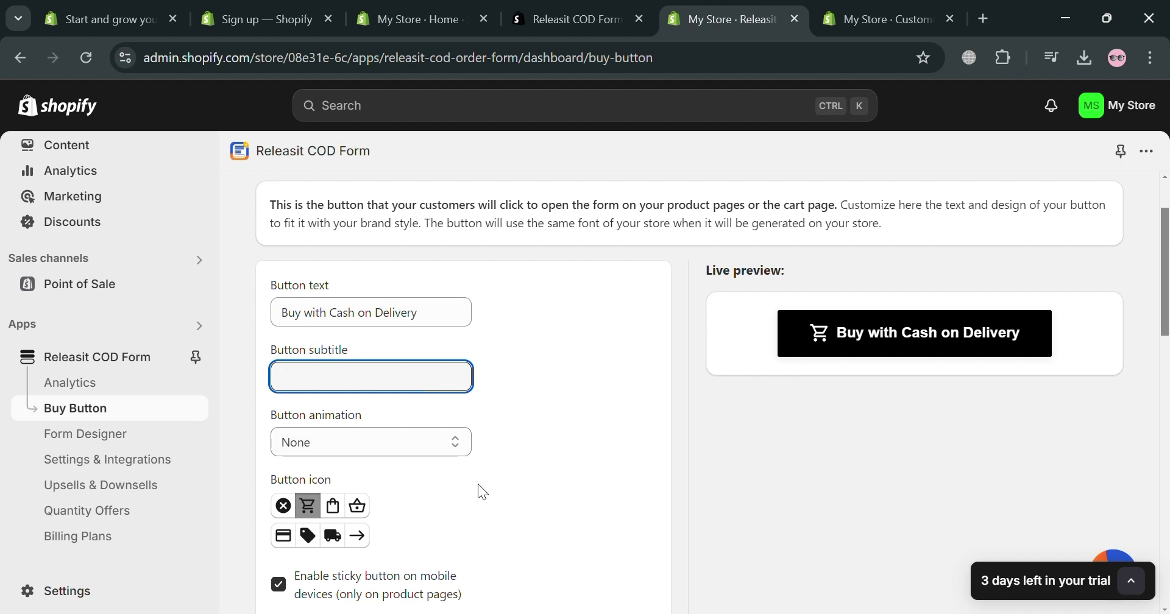
click(333, 510)
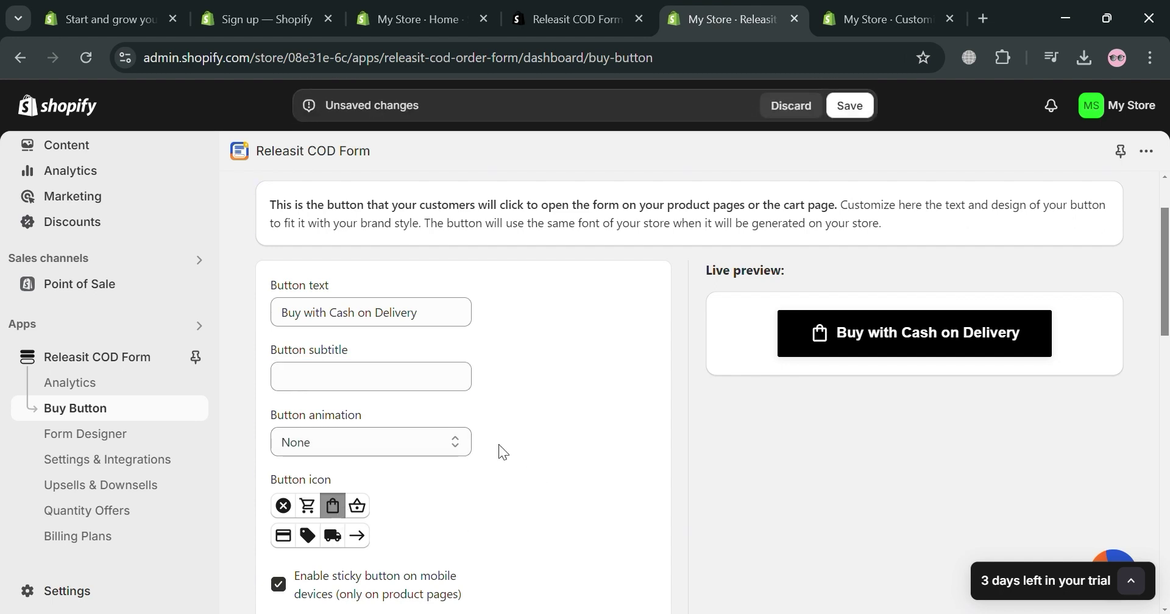
click(308, 536)
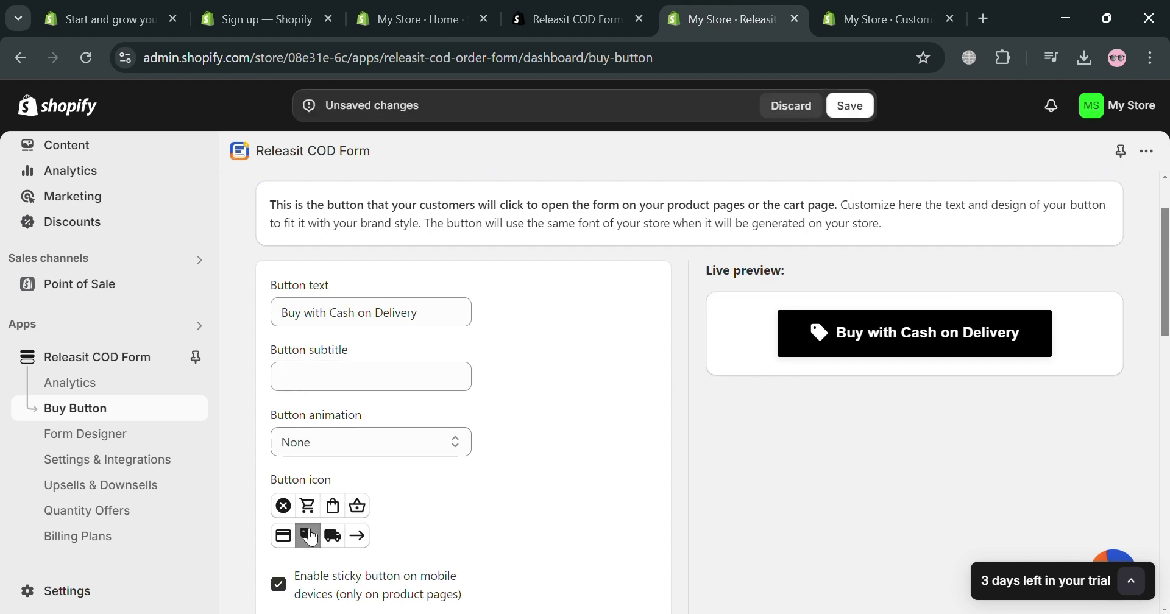
click(308, 506)
scroll(456, 543, down, 1)
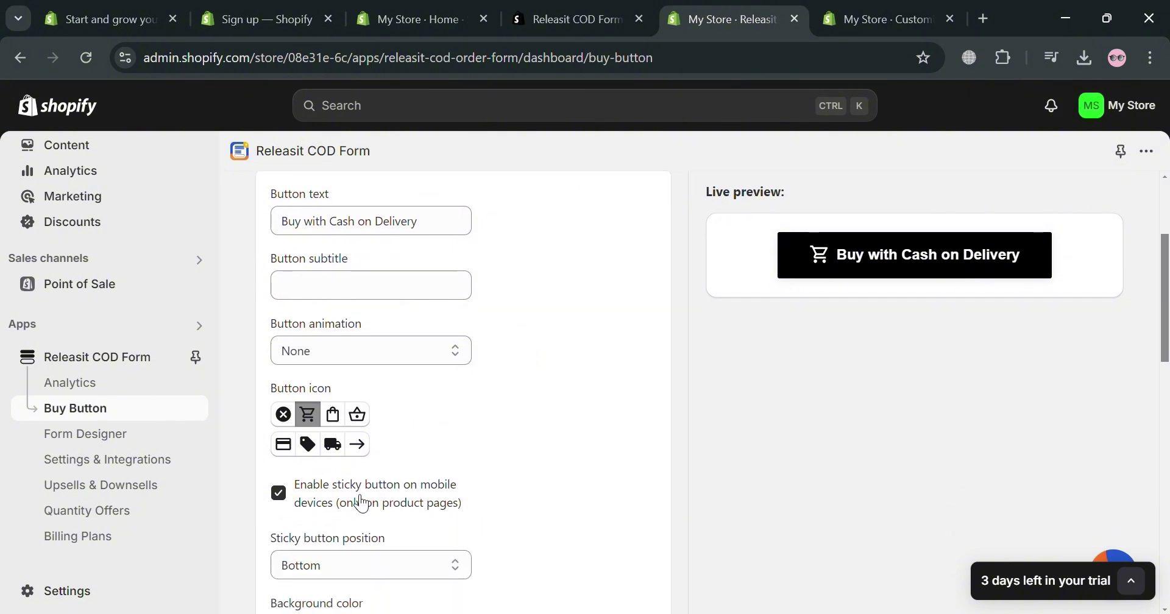
click(341, 417)
Set the buy button's background color to a dark shade of blue, trying bright green first.
scroll(521, 485, down, 5)
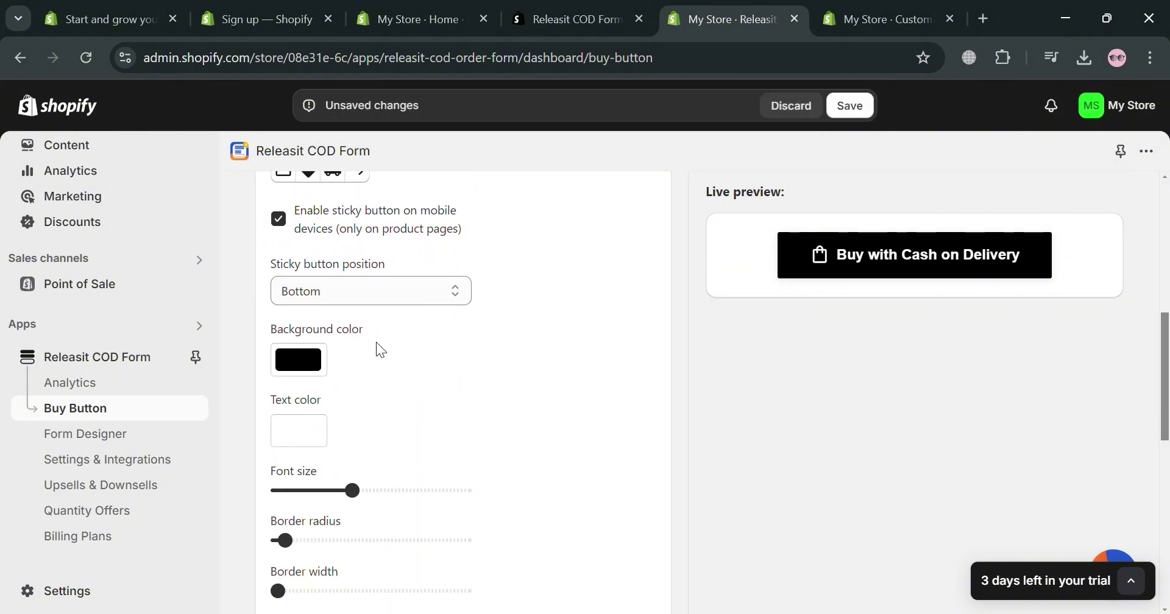
click(305, 365)
scroll(436, 479, down, 4)
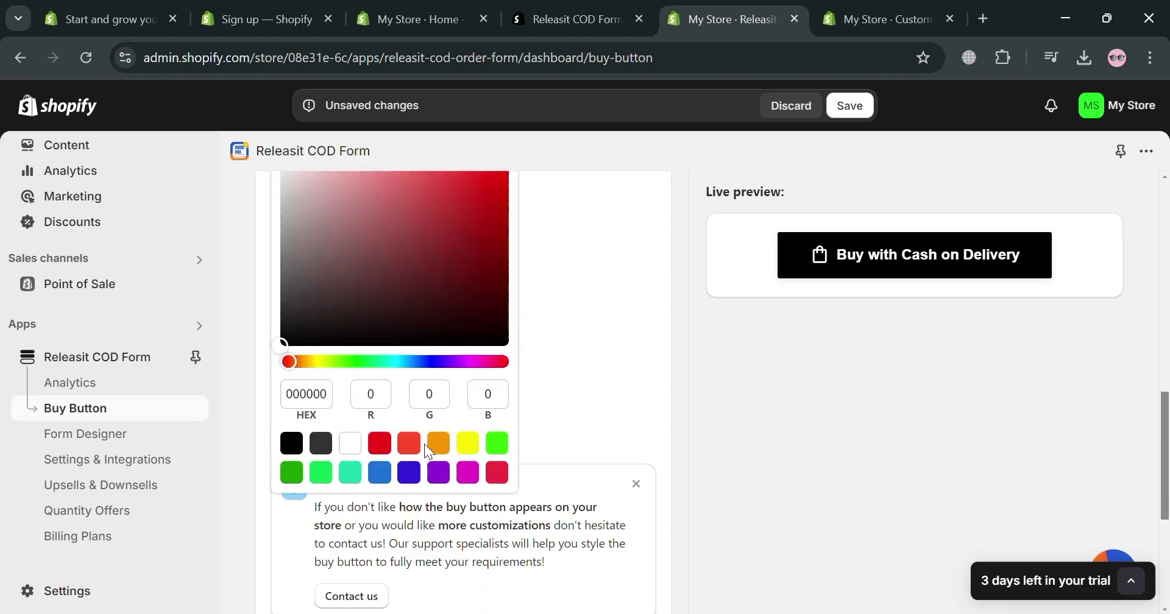
click(498, 443)
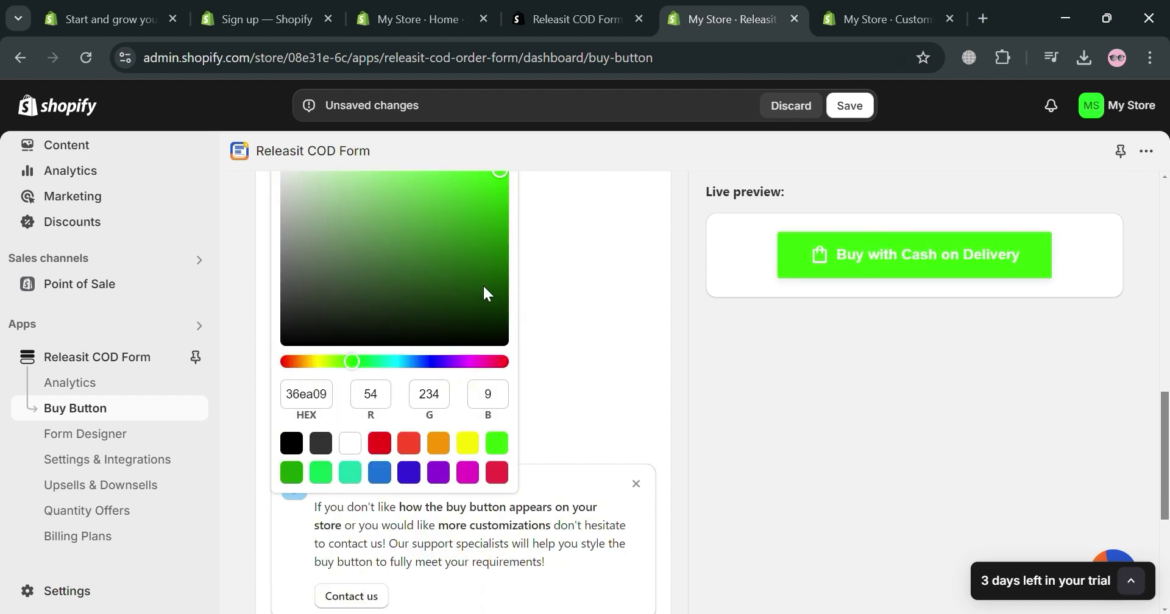
click(379, 473)
click(481, 218)
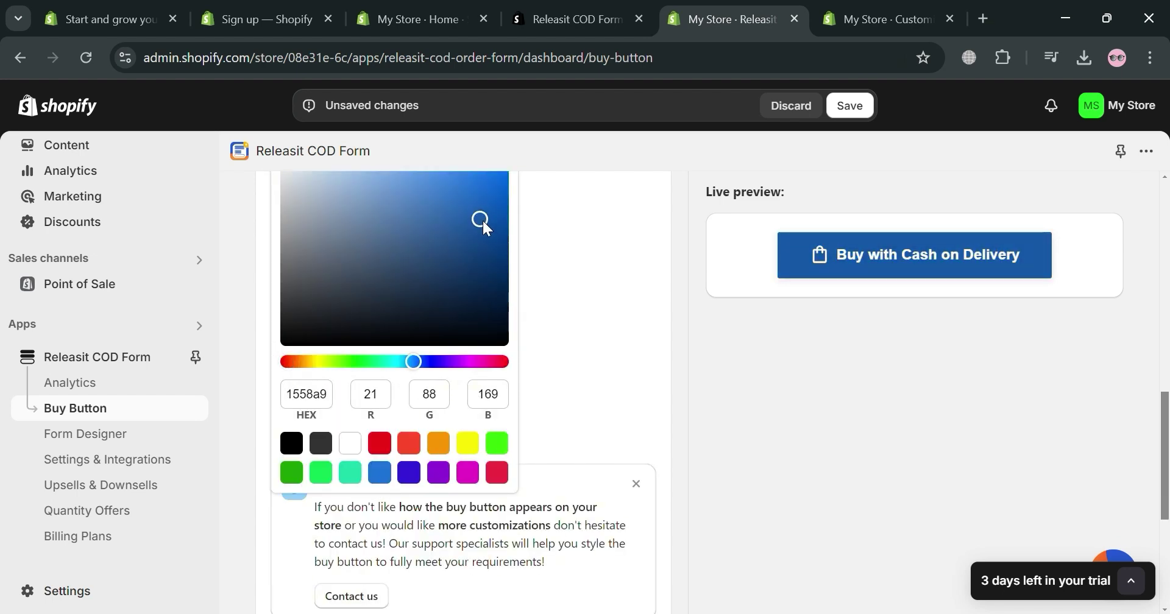
click(557, 536)
Save the Buy Button changes and check the restyled button in the theme editor's product preview.
scroll(572, 487, up, 10)
scroll(633, 385, up, 5)
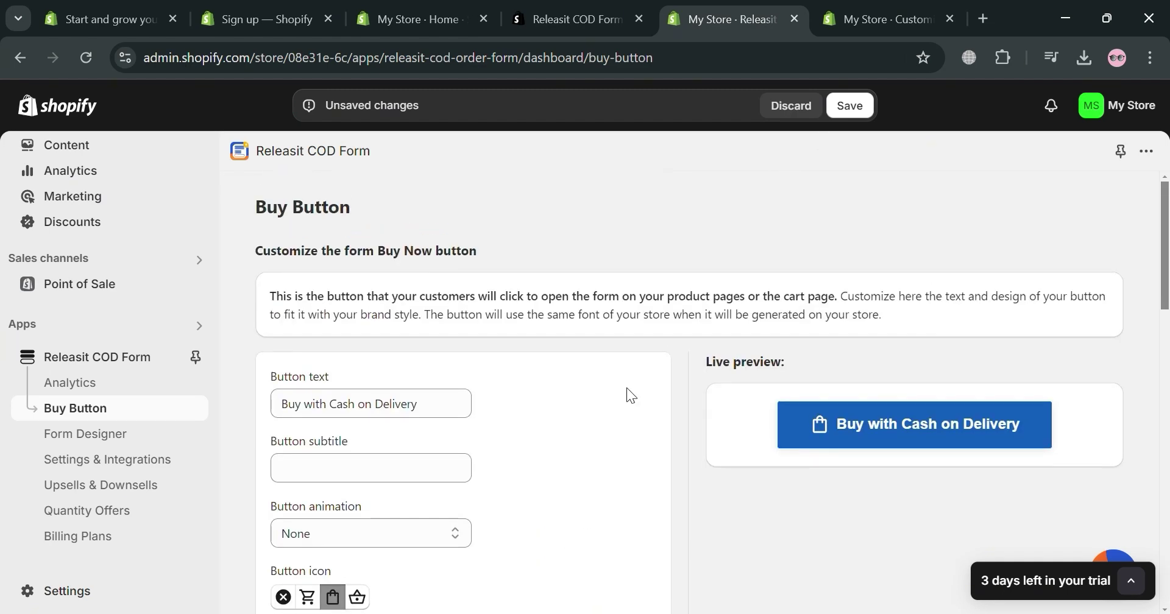
click(865, 104)
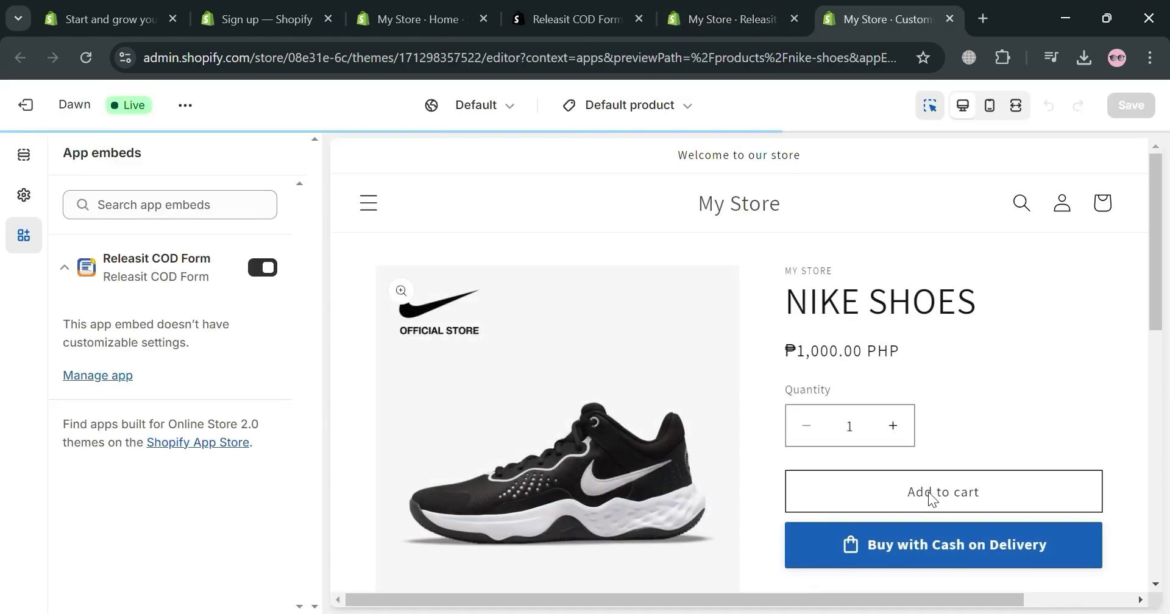
scroll(927, 496, down, 2)
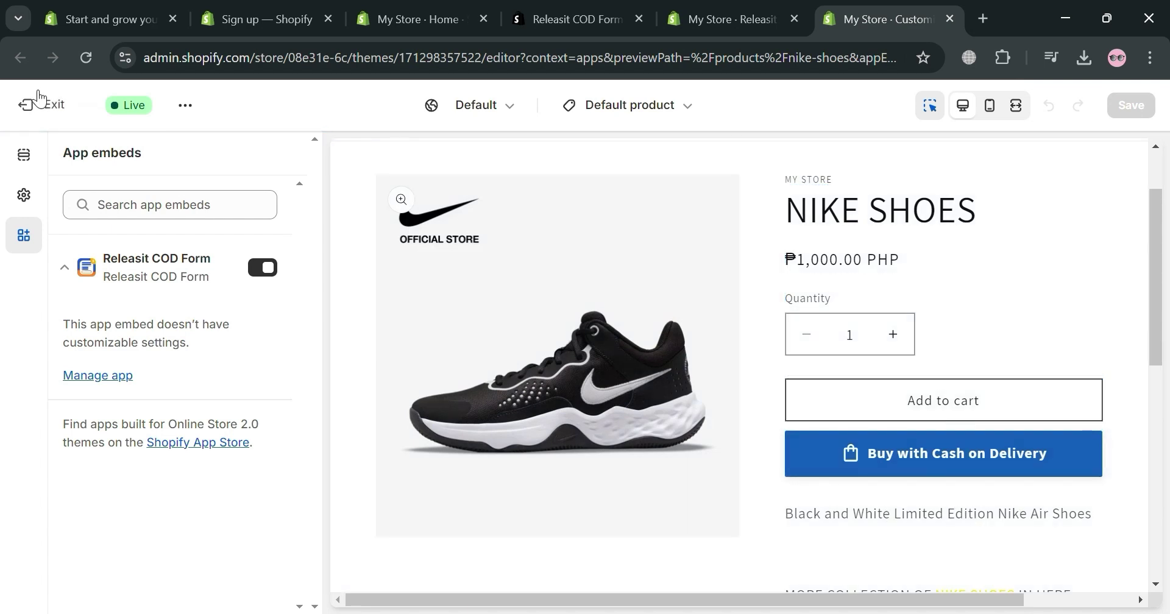
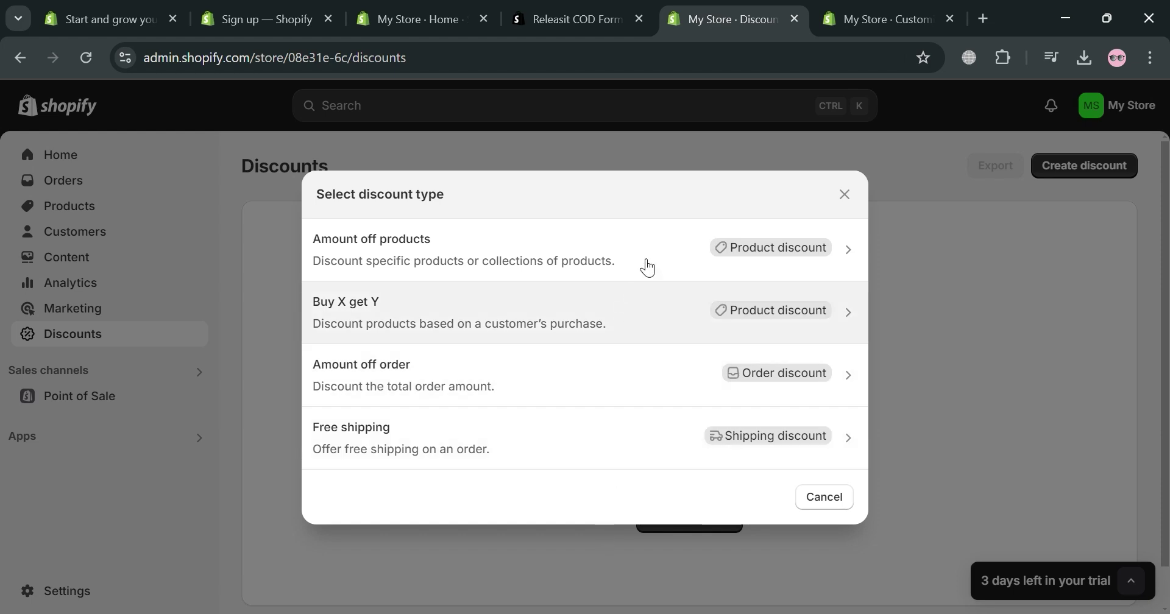
Start an amount-off-products discount and enter 20% OFF as its discount code.
click(773, 248)
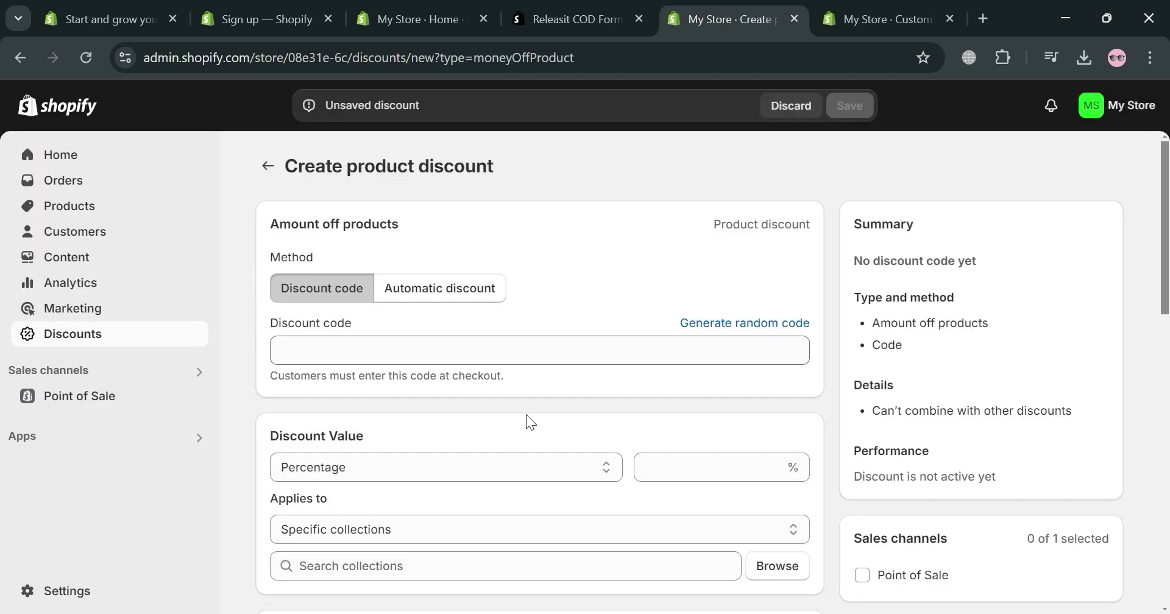
click(373, 356)
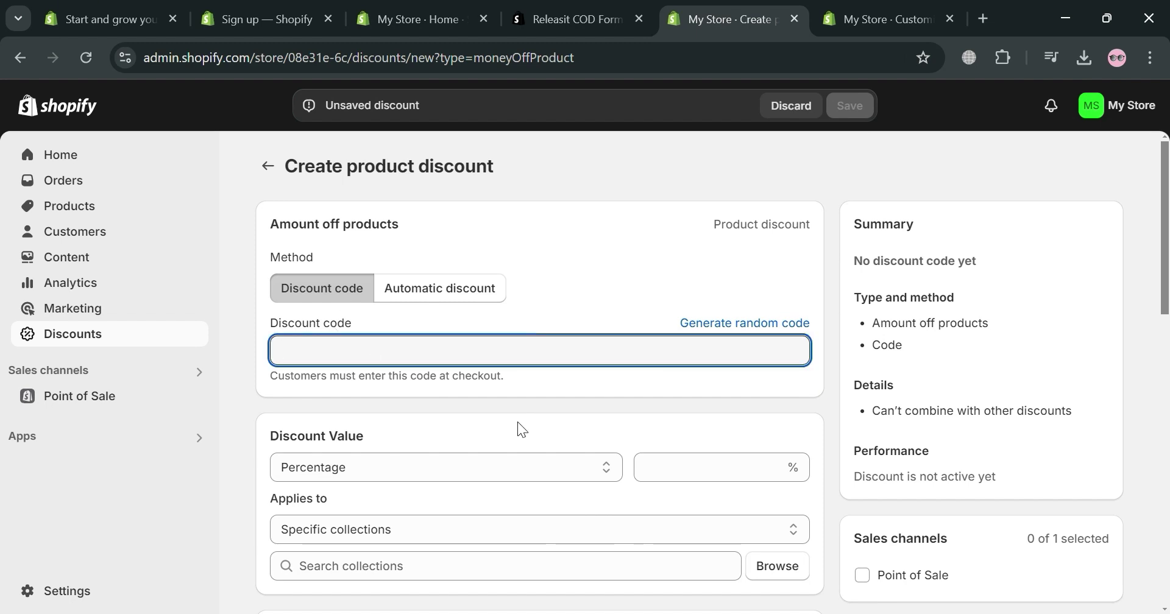
text(20)
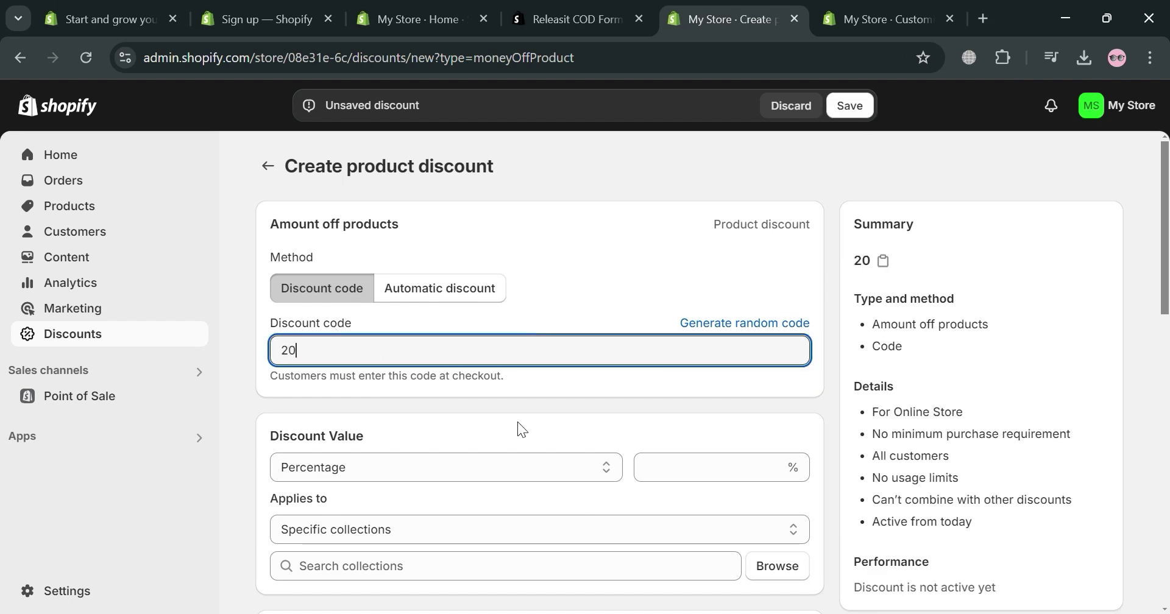
text(% o)
key(BackSpace)
text(OFF)
Set the discount value to 20 percent and apply it to the specific product NIKE SHOES.
scroll(564, 426, down, 1)
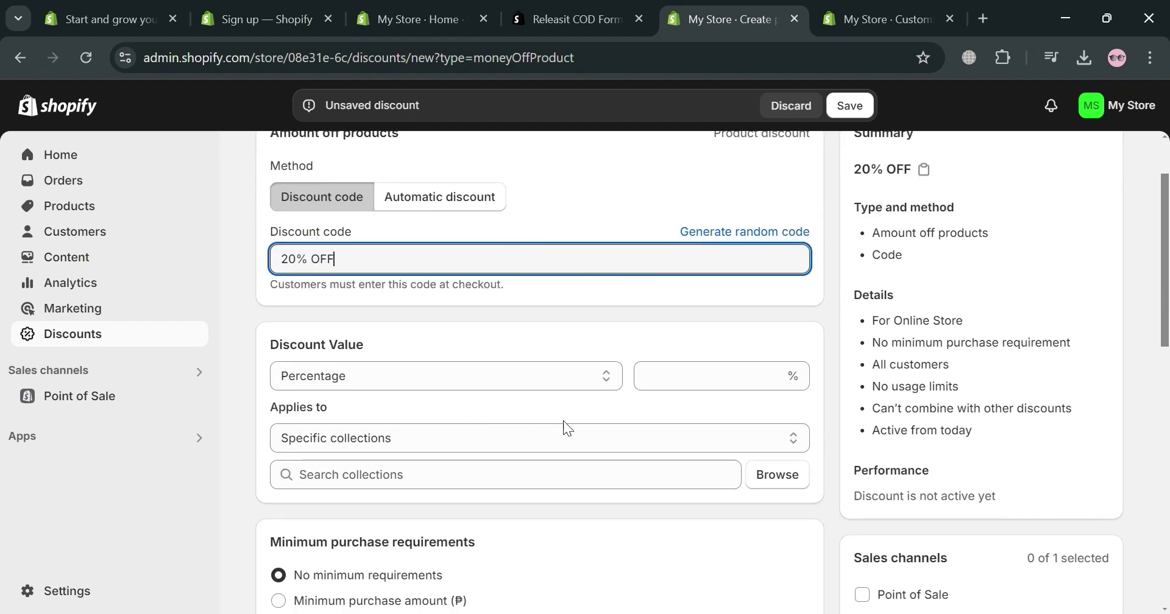
click(700, 387)
text(20)
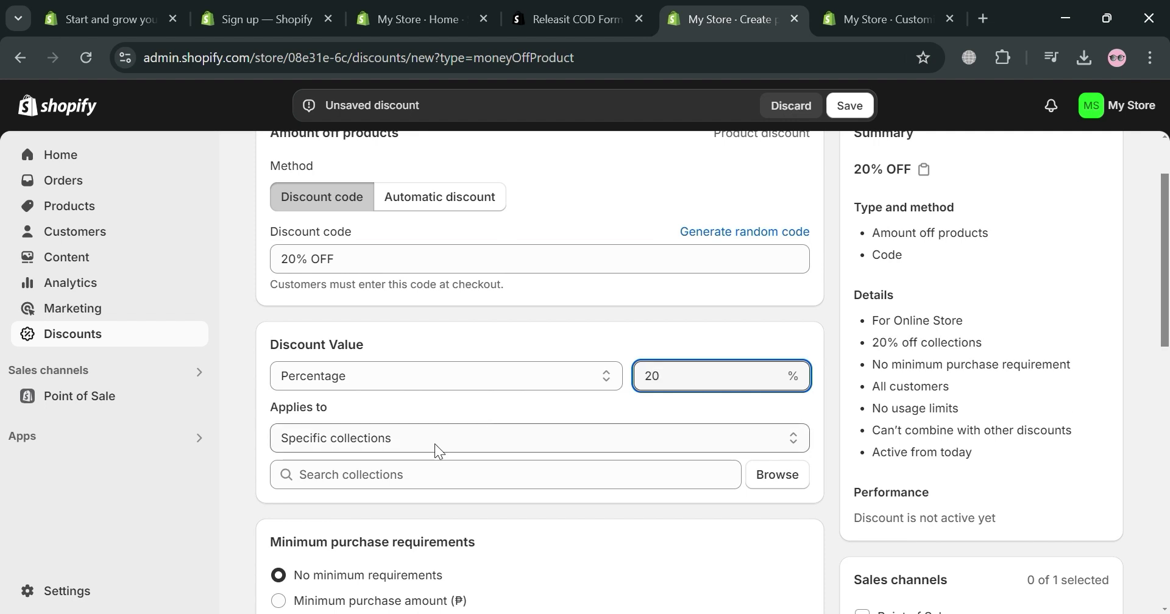
click(432, 449)
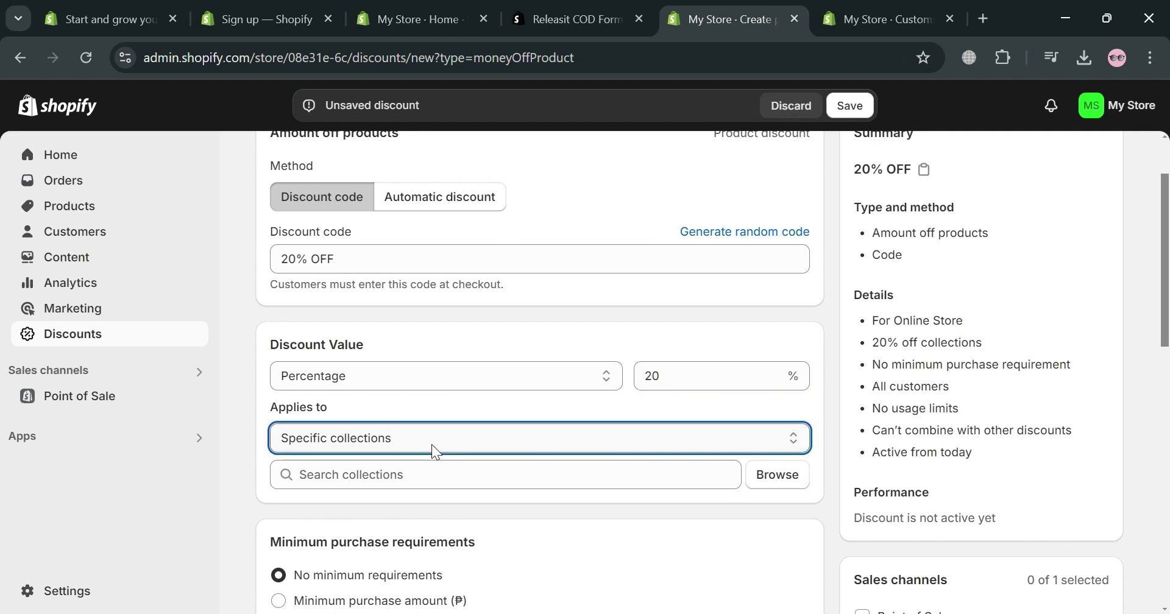
click(429, 480)
click(786, 478)
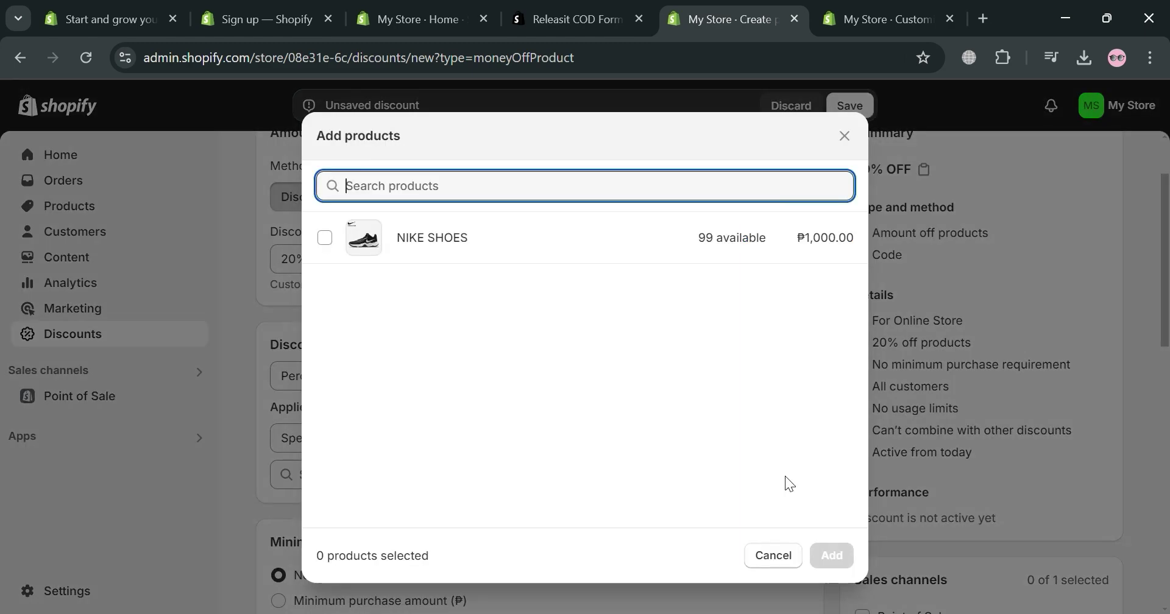
click(467, 253)
click(832, 555)
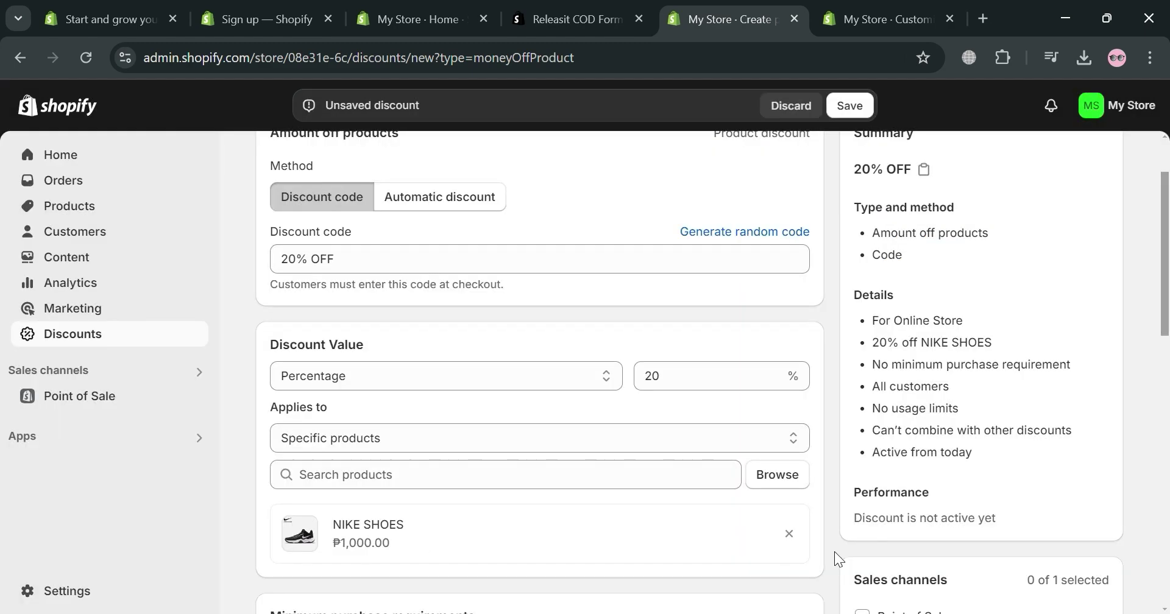
Review the requirement and eligibility options, and switch the method to an automatic discount titled 20% OFF PROMO.
scroll(632, 522, down, 5)
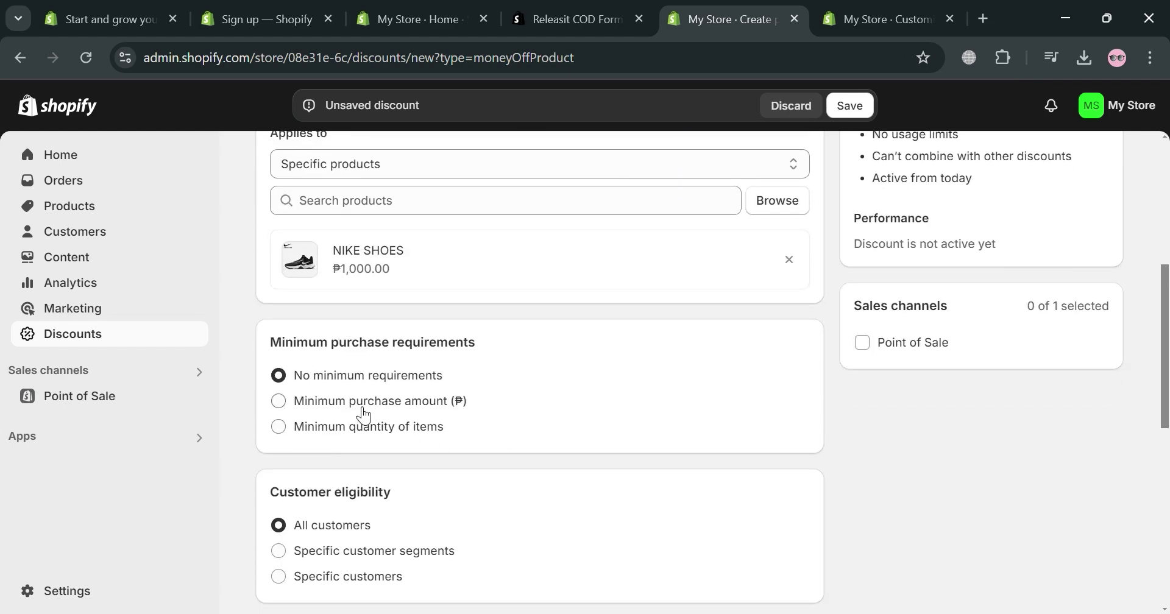
scroll(335, 577, down, 1)
scroll(568, 489, up, 2)
scroll(568, 490, up, 1)
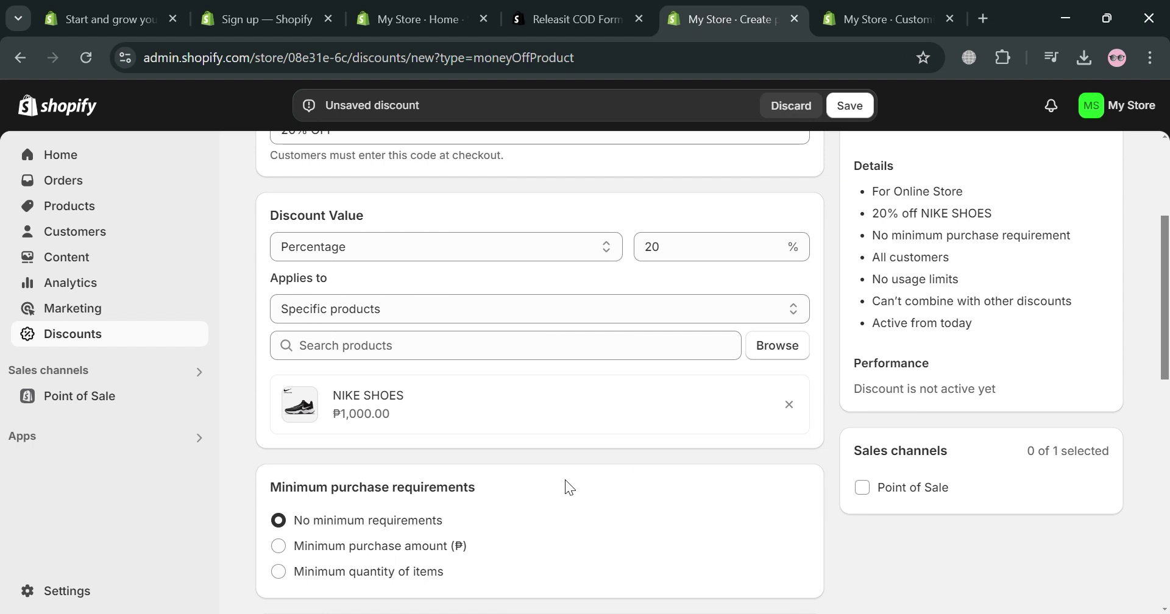
scroll(568, 487, up, 4)
click(428, 303)
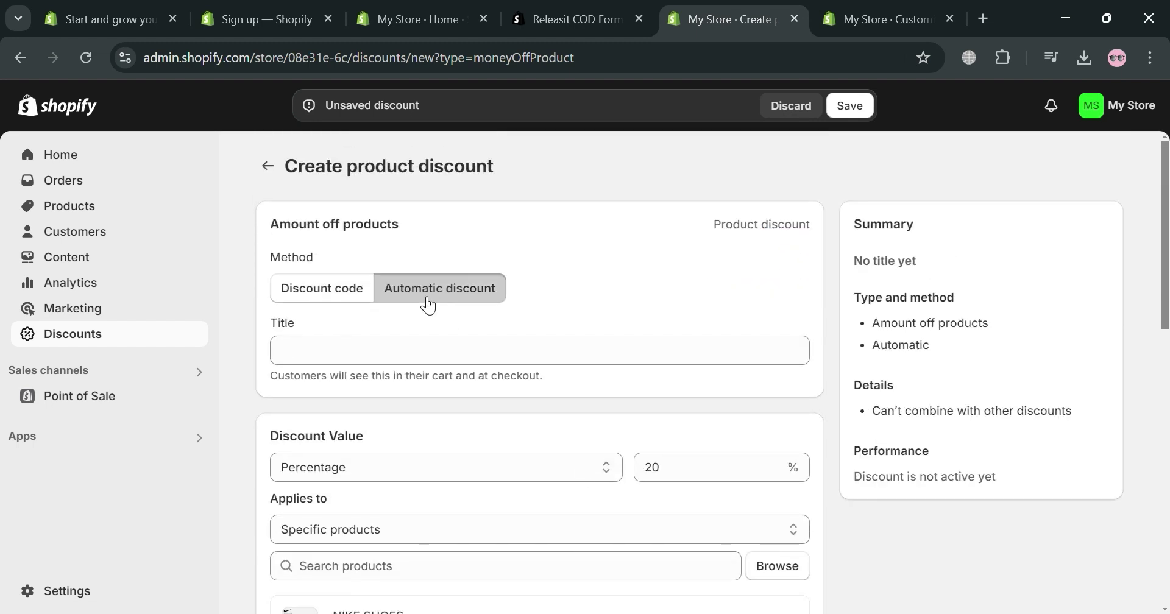
click(417, 358)
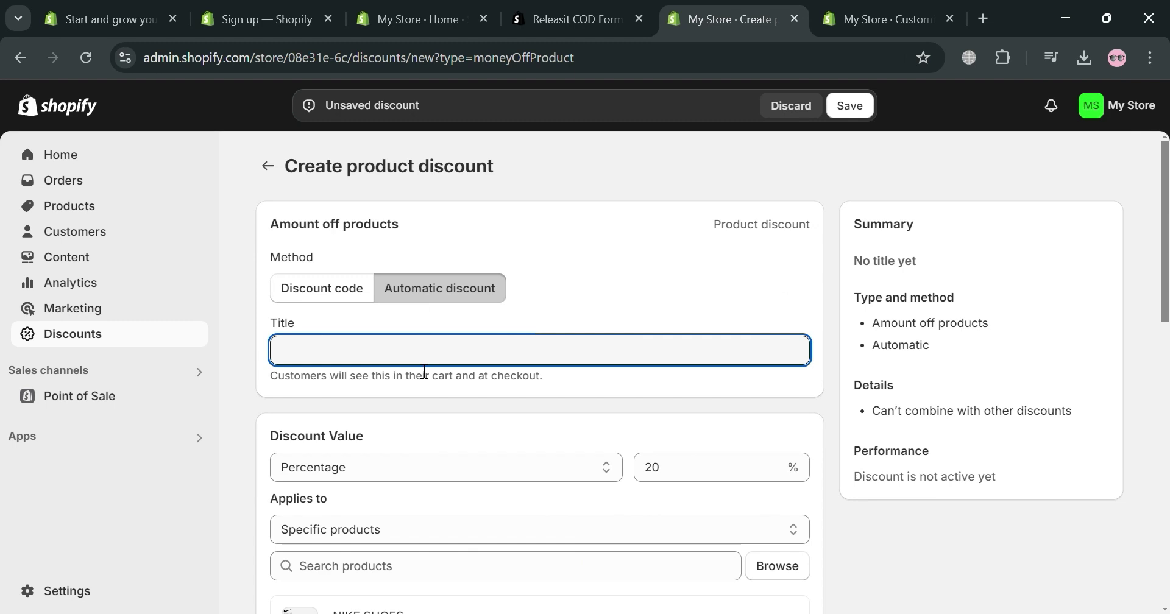
text(20% OFF PROMO)
Review the availability, combination and date options, and save the discount with a minimum purchase amount of ₱1.00.
scroll(648, 449, down, 5)
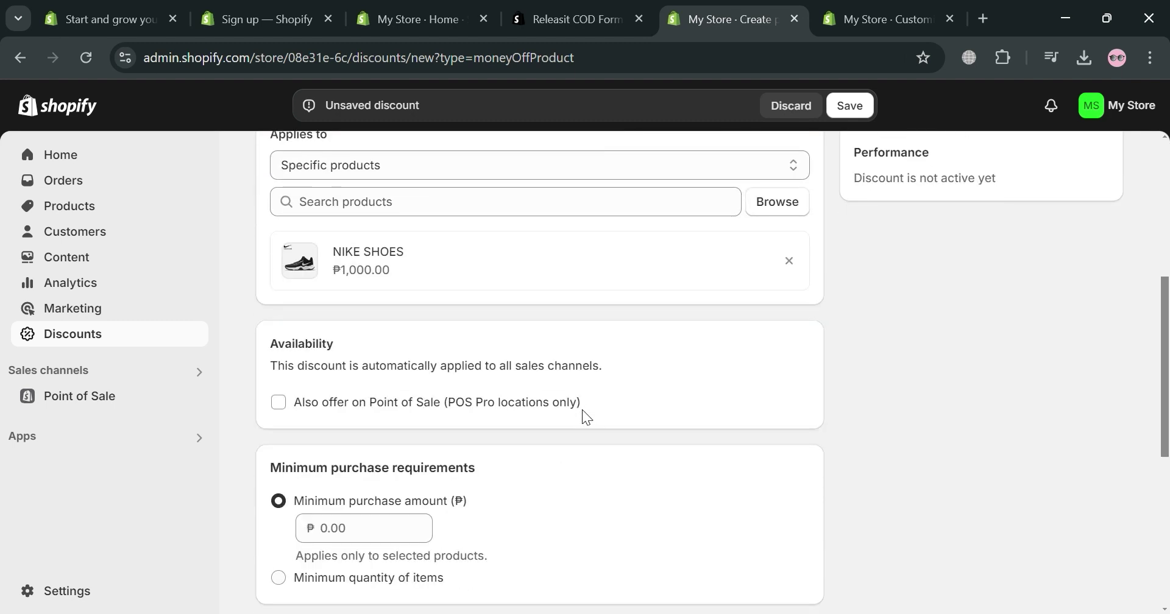
scroll(352, 497, down, 2)
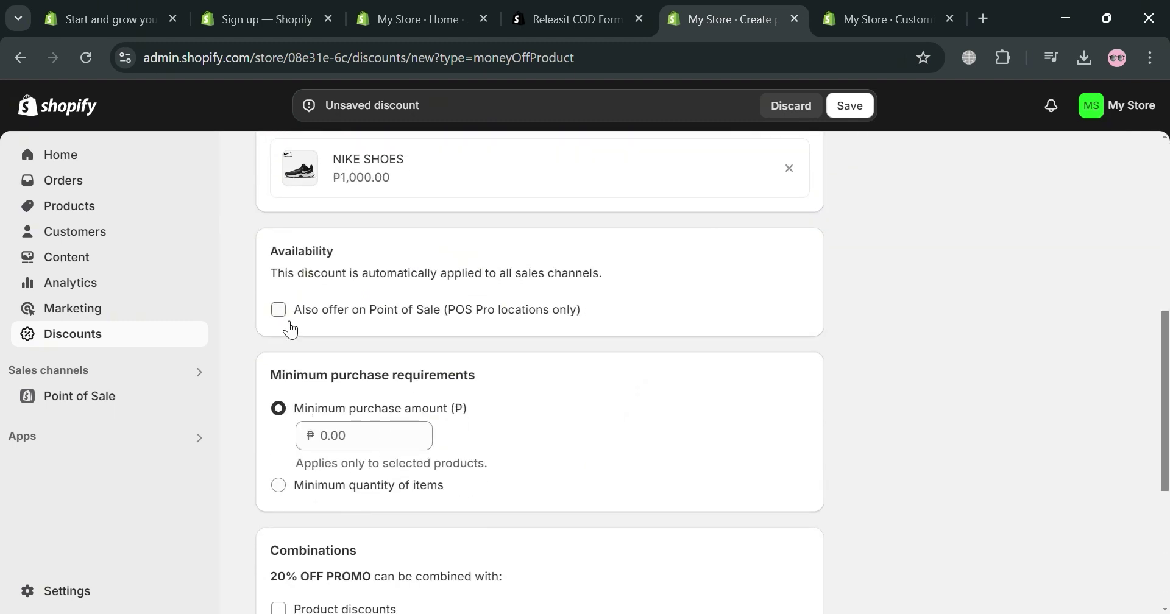
scroll(399, 369, down, 5)
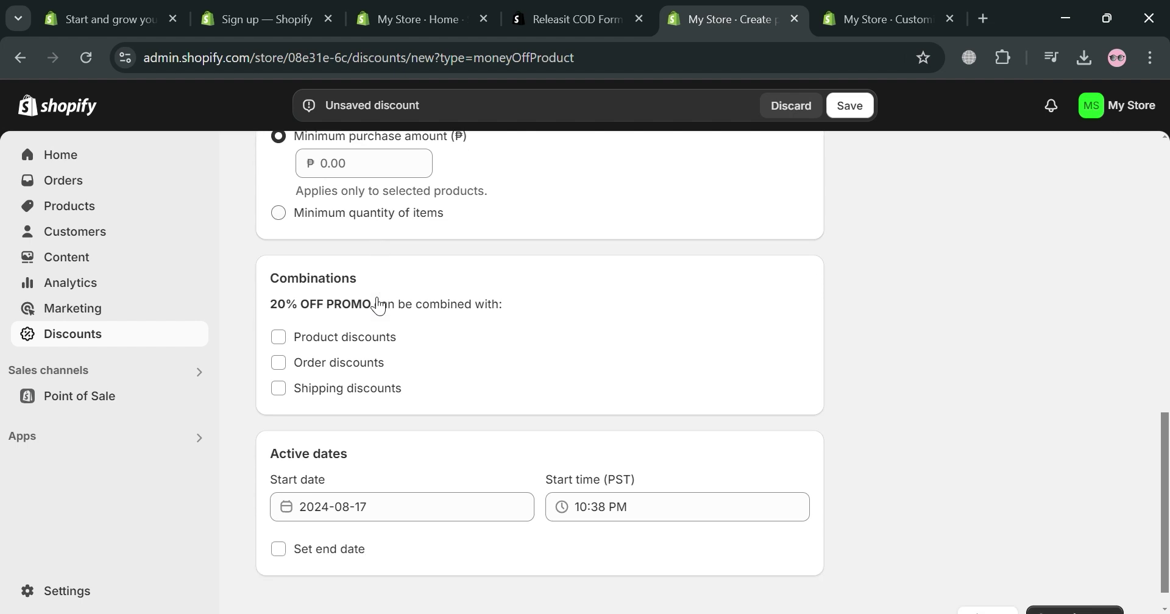
scroll(373, 359, down, 1)
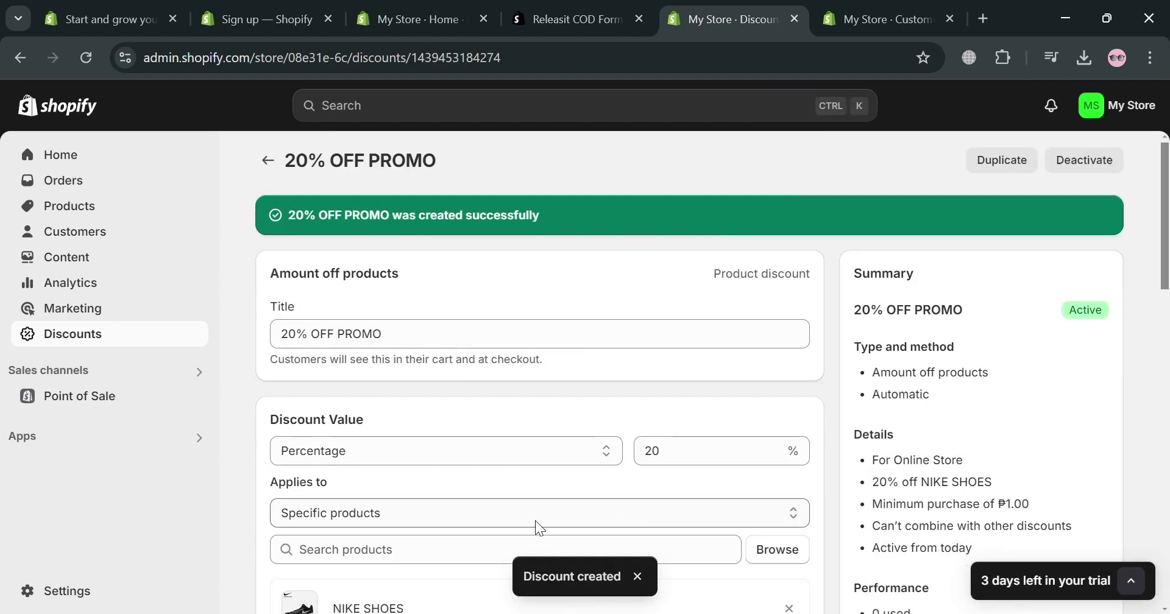
Look over the saved 20% OFF PROMO discount and return to the discounts list.
scroll(538, 522, down, 4)
scroll(538, 522, up, 4)
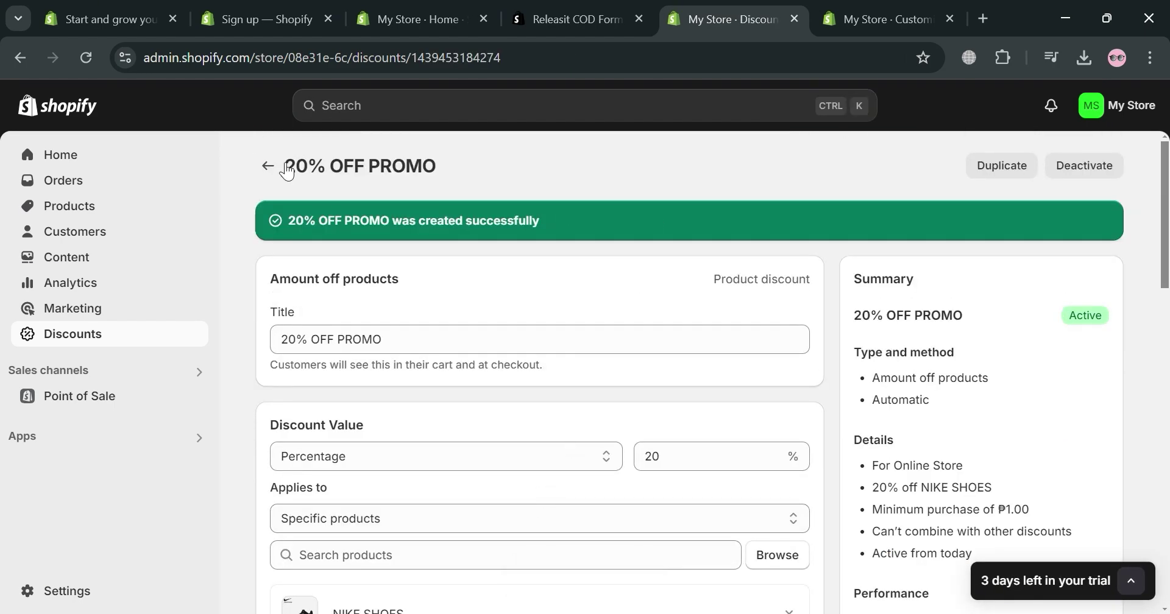
click(285, 165)
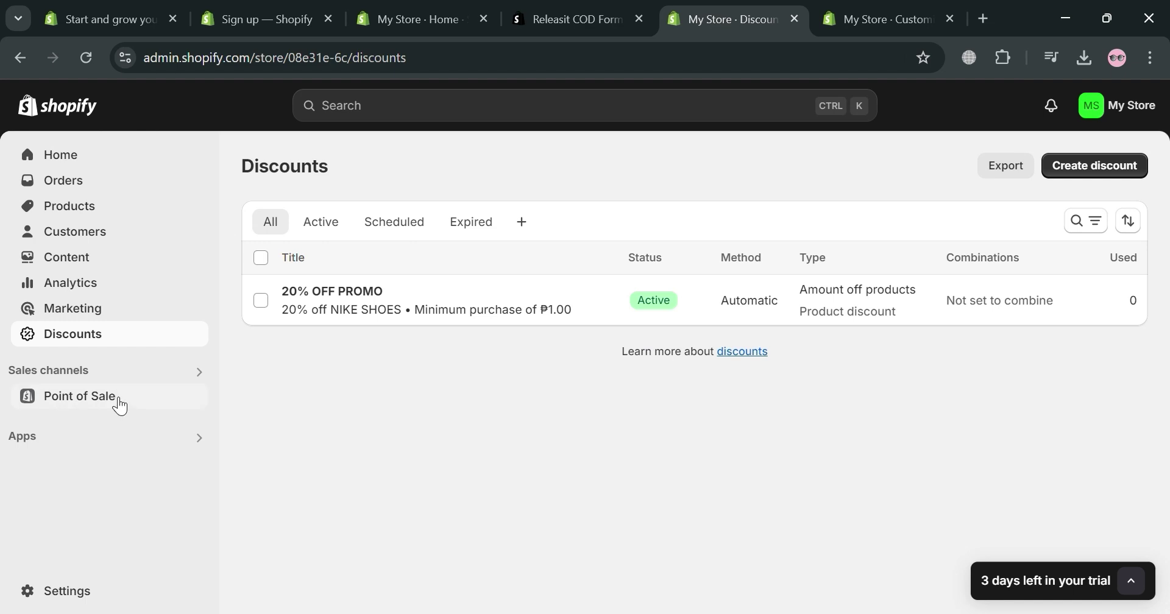
Reopen the Releasit app and view the Buy with Cash on Delivery button on the live NIKE SHOES product page.
click(131, 456)
click(887, 19)
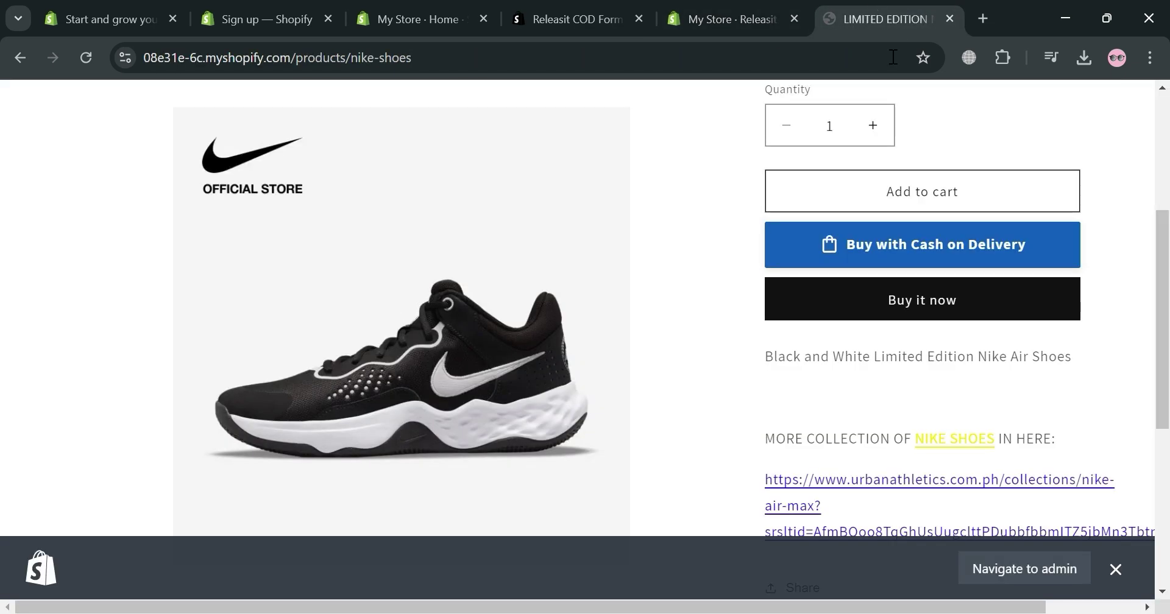
scroll(878, 418, up, 4)
scroll(731, 381, down, 1)
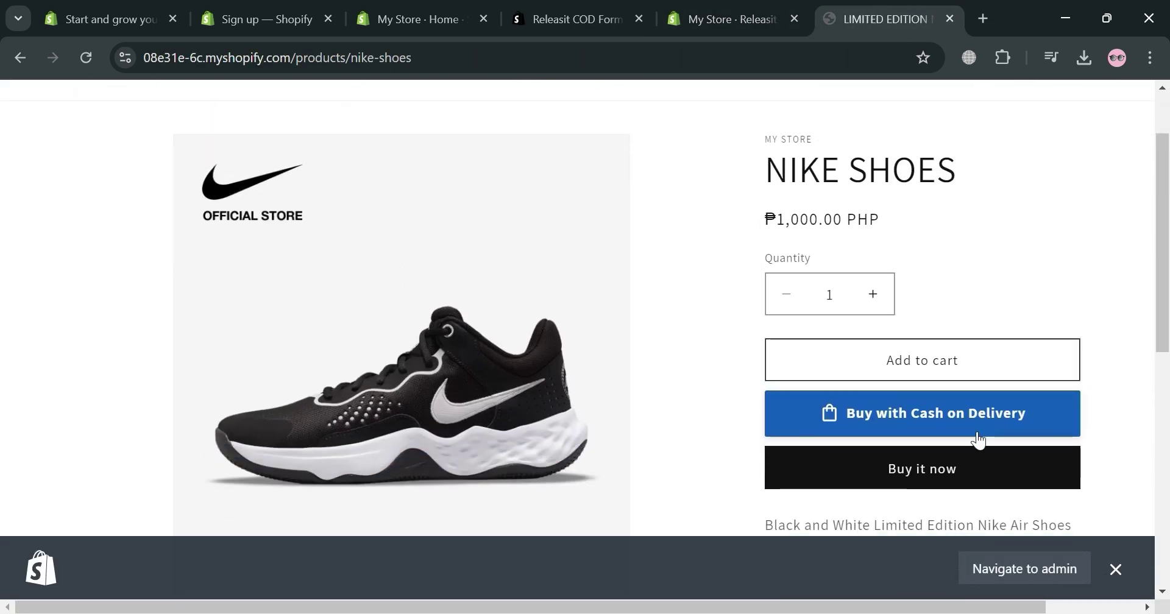
Dismiss the admin bar, open the cash on delivery form for NIKE SHOES, check its order and discount summary, and close the form.
click(1112, 573)
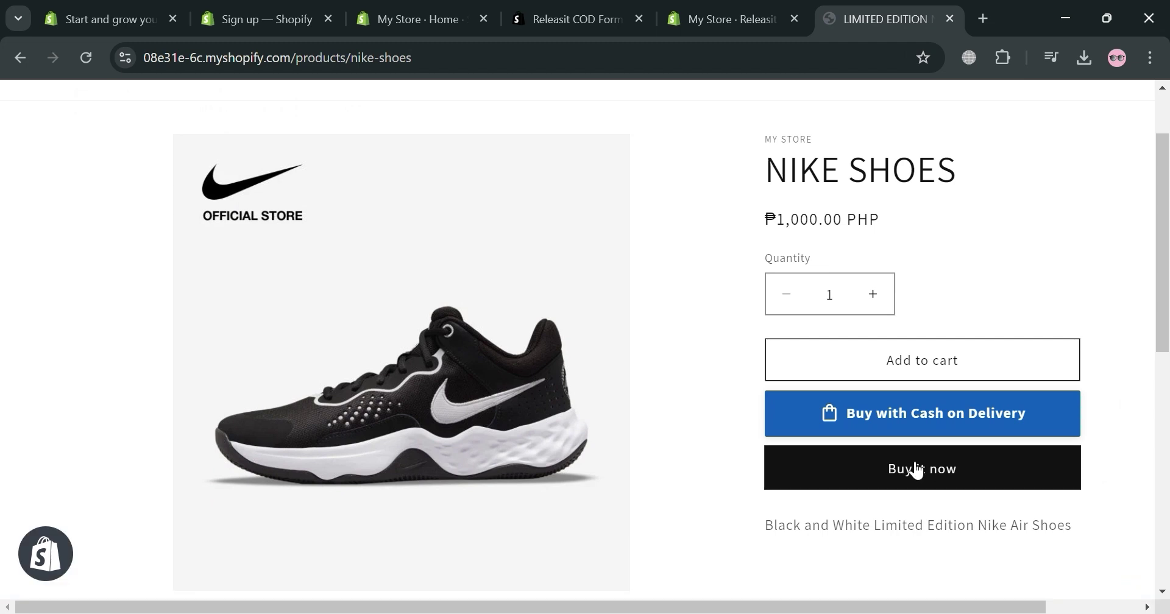
scroll(914, 494, up, 1)
click(958, 514)
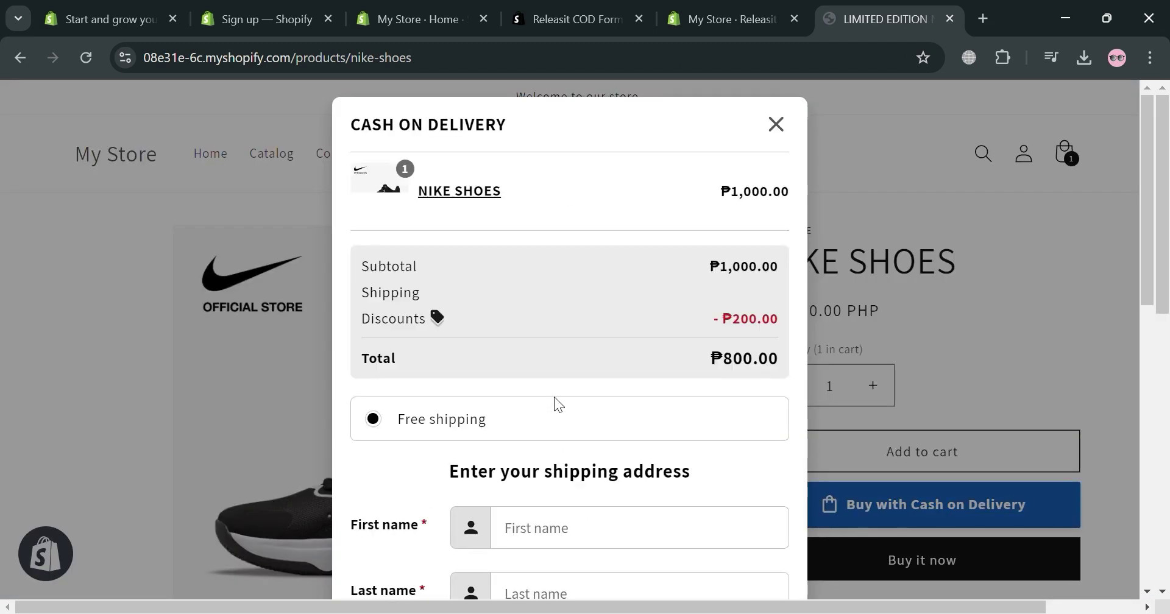
scroll(720, 345, down, 1)
scroll(731, 335, down, 1)
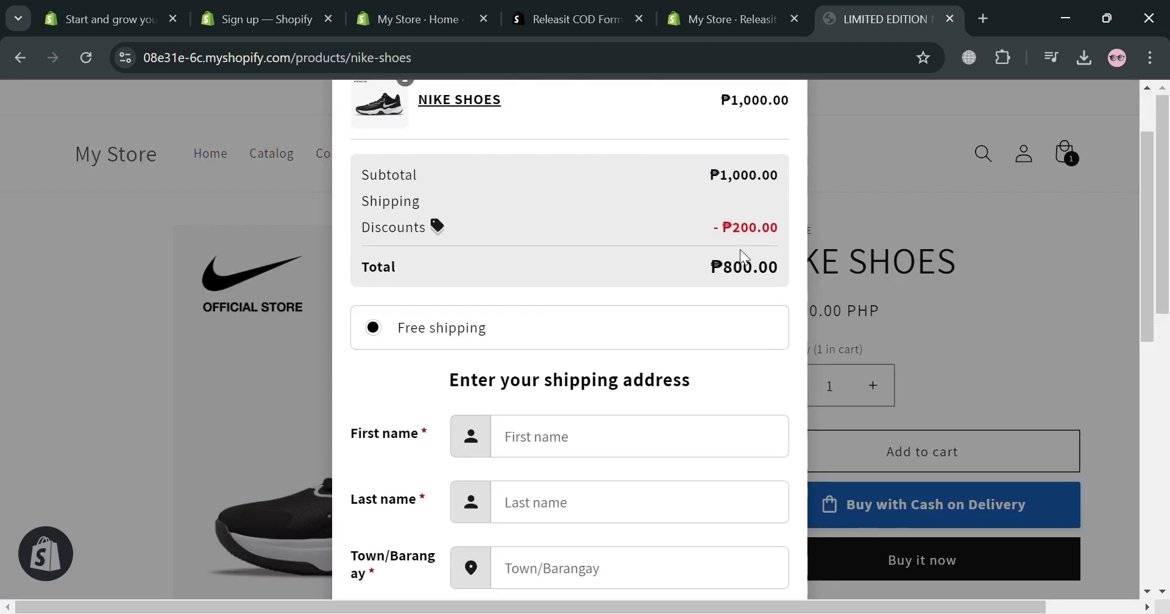
scroll(740, 251, up, 2)
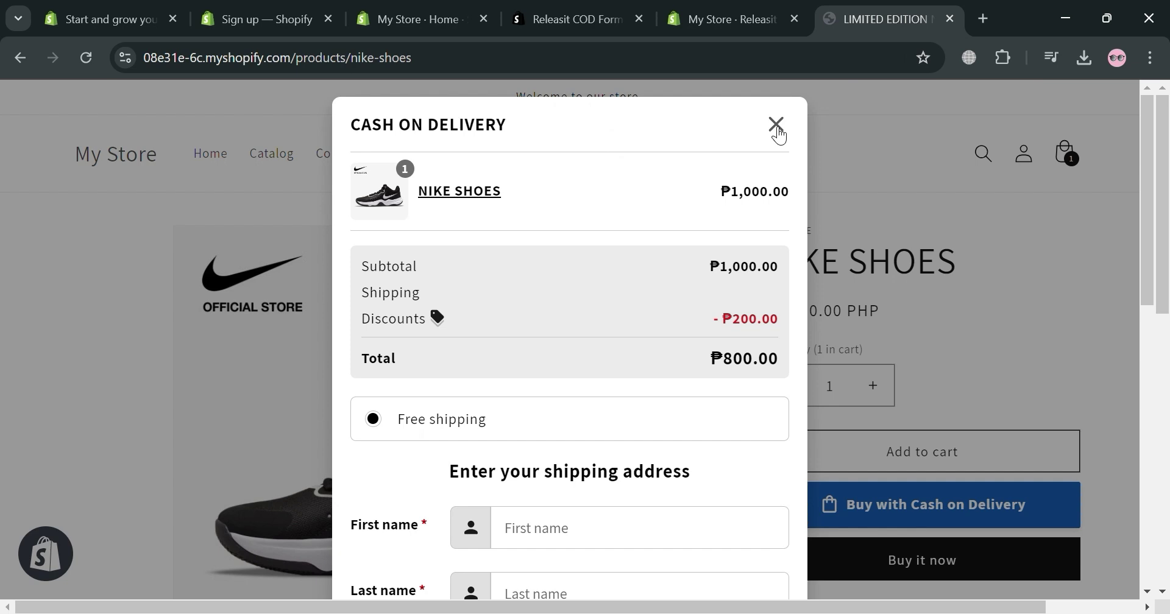
click(776, 125)
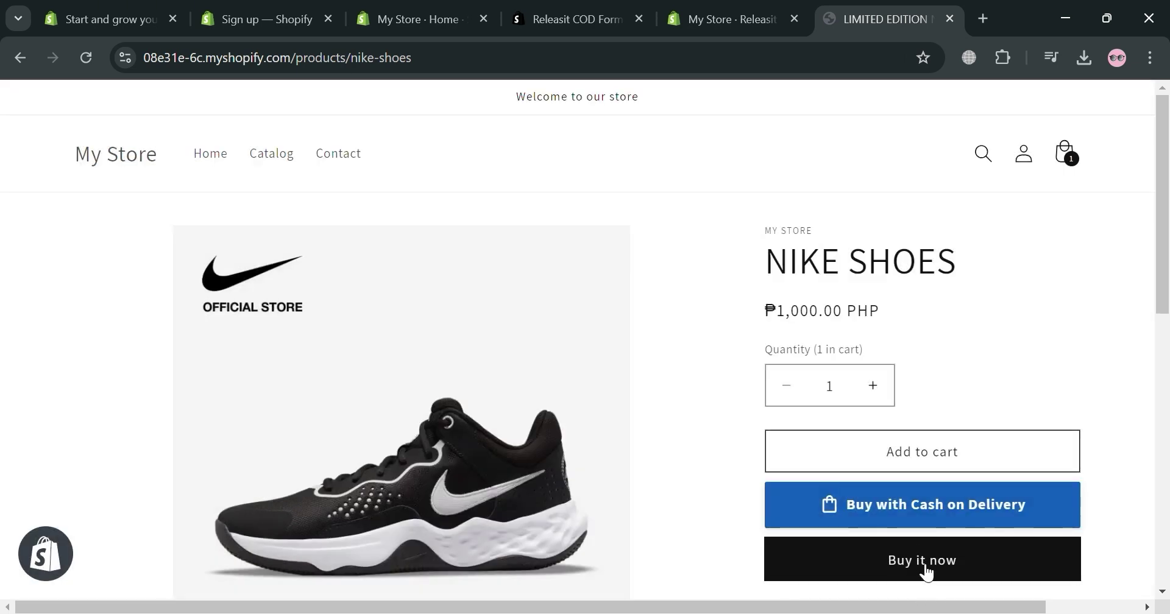
Try the Buy it now checkout for NIKE SHOES, and return through the store's home page to the product page.
click(928, 567)
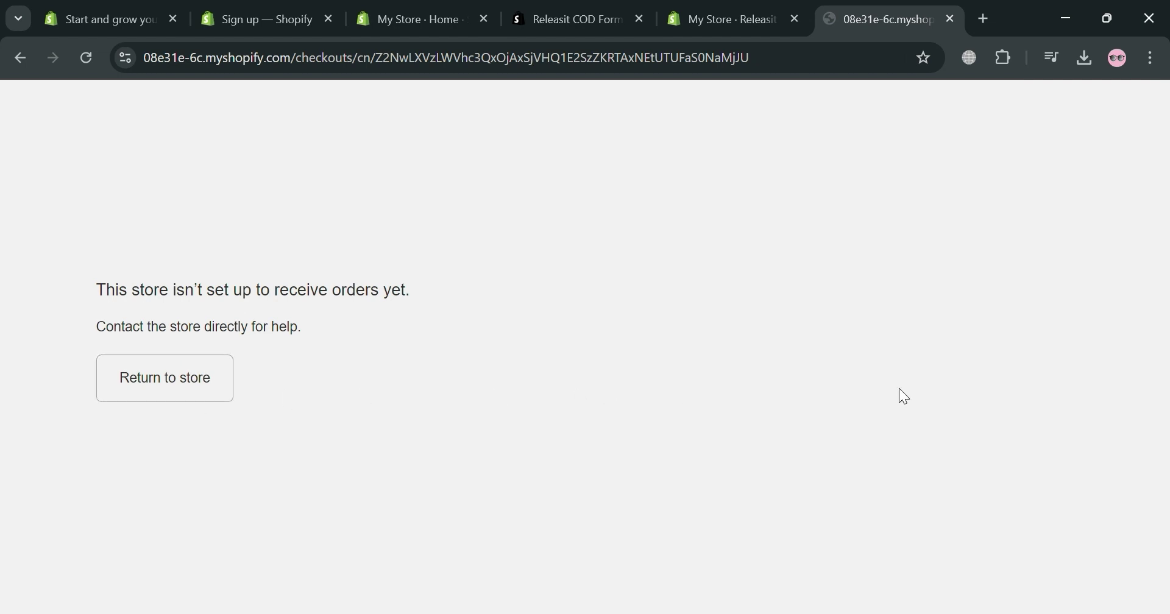
click(173, 379)
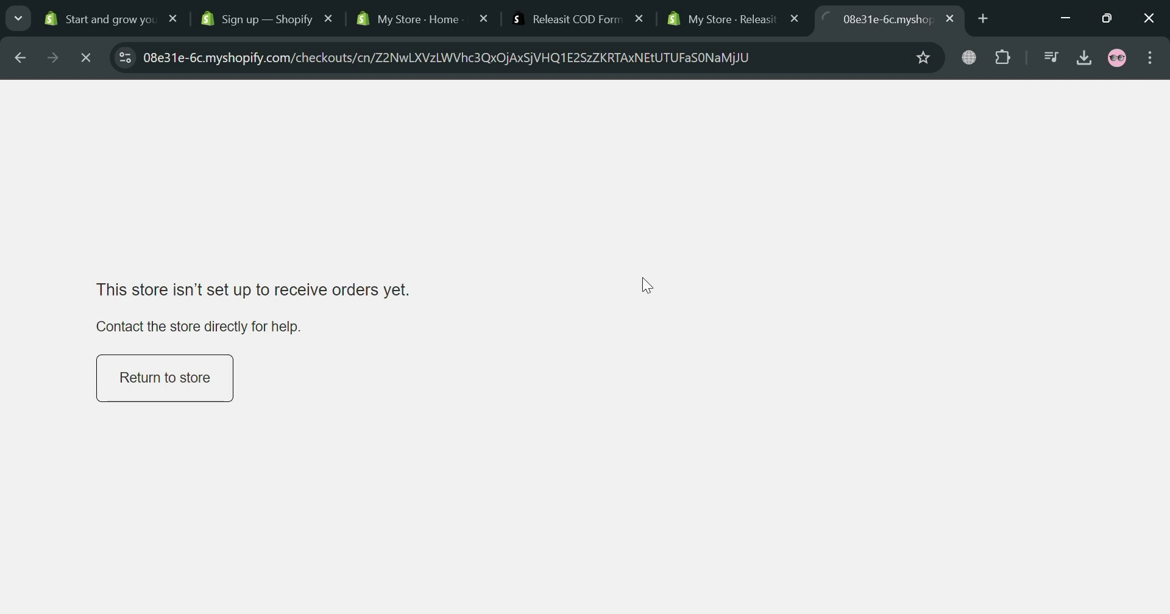
scroll(908, 360, down, 3)
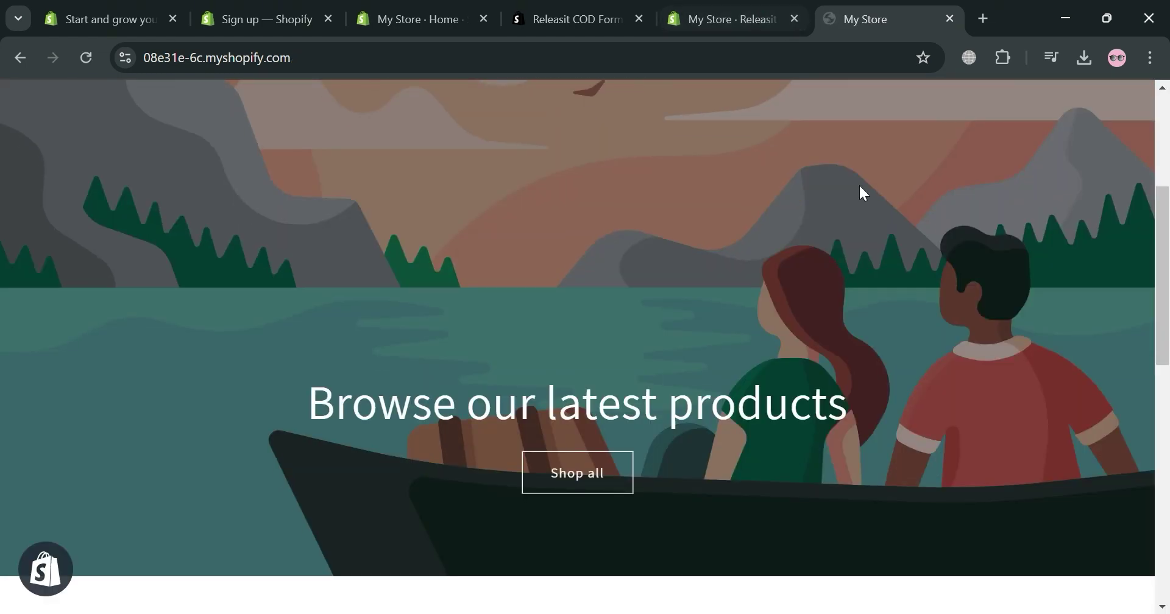
scroll(844, 277, down, 5)
click(211, 518)
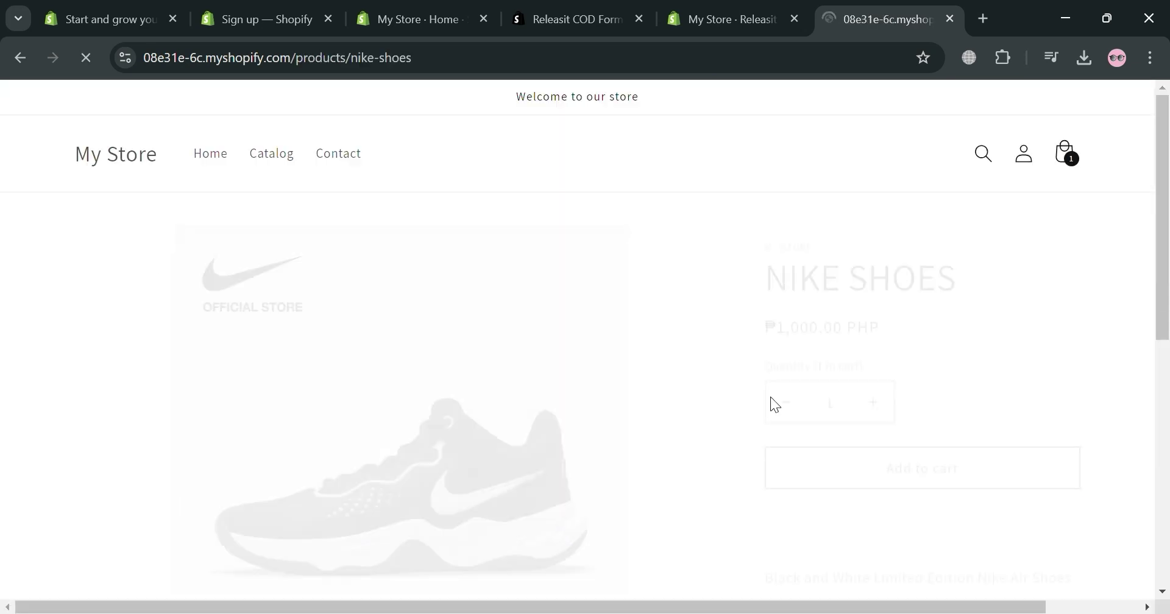
Reopen the cash on delivery form for NIKE SHOES and review its shipping address fields and order completion option.
scroll(892, 405, down, 1)
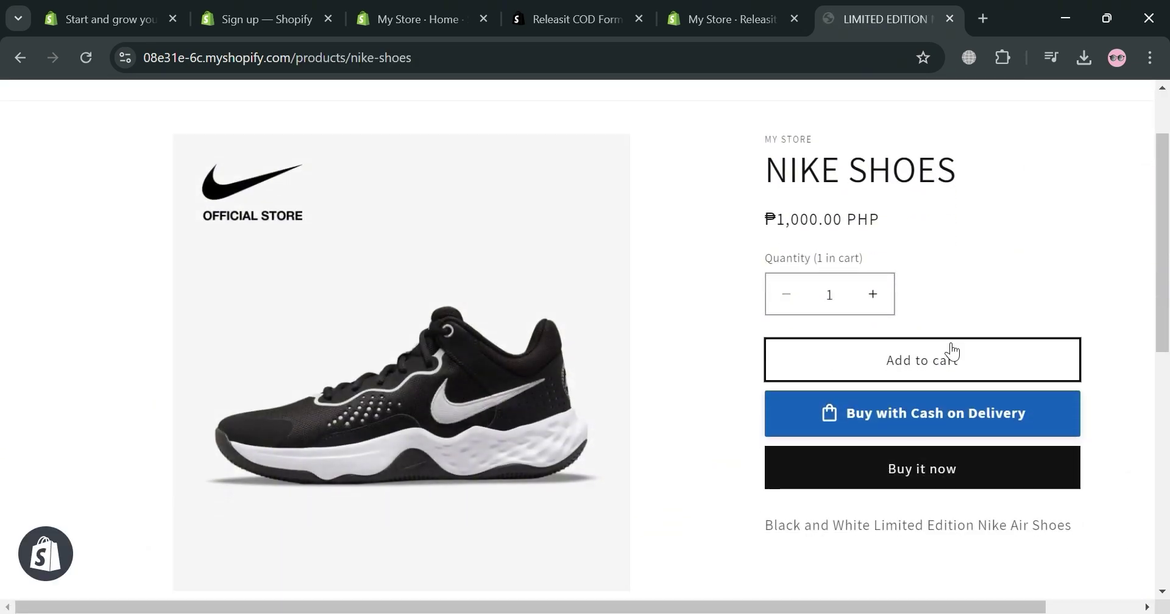
click(962, 423)
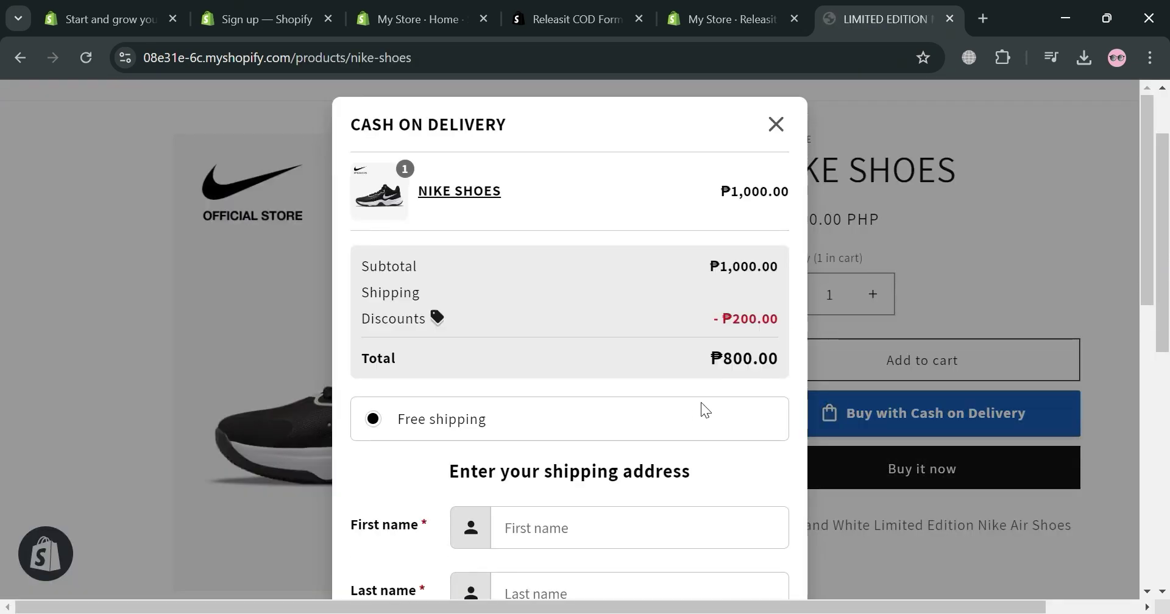
scroll(714, 369, down, 3)
scroll(713, 375, down, 8)
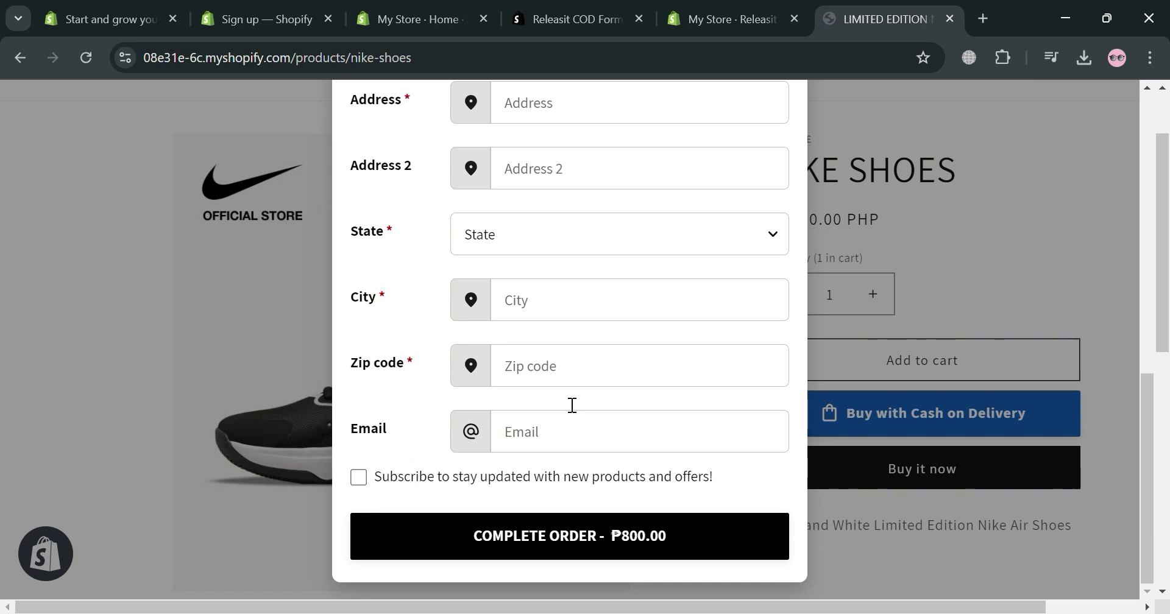
scroll(661, 410, up, 5)
Return to the Releasit COD Form dashboard, look over its plan and balance sections, and open the Form Designer.
click(576, 19)
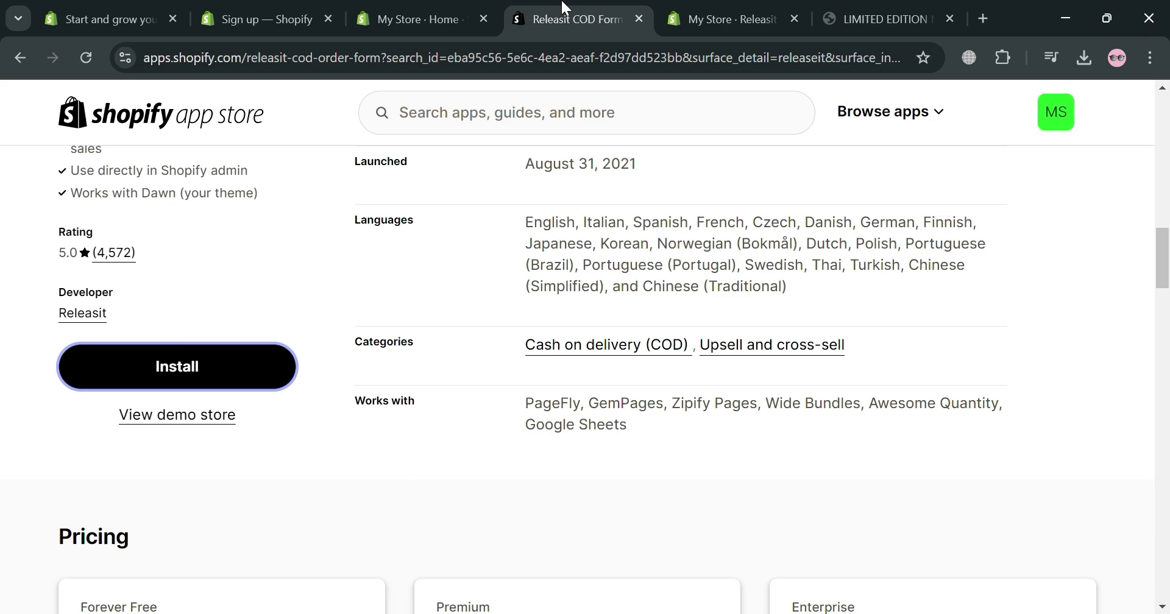
click(671, 7)
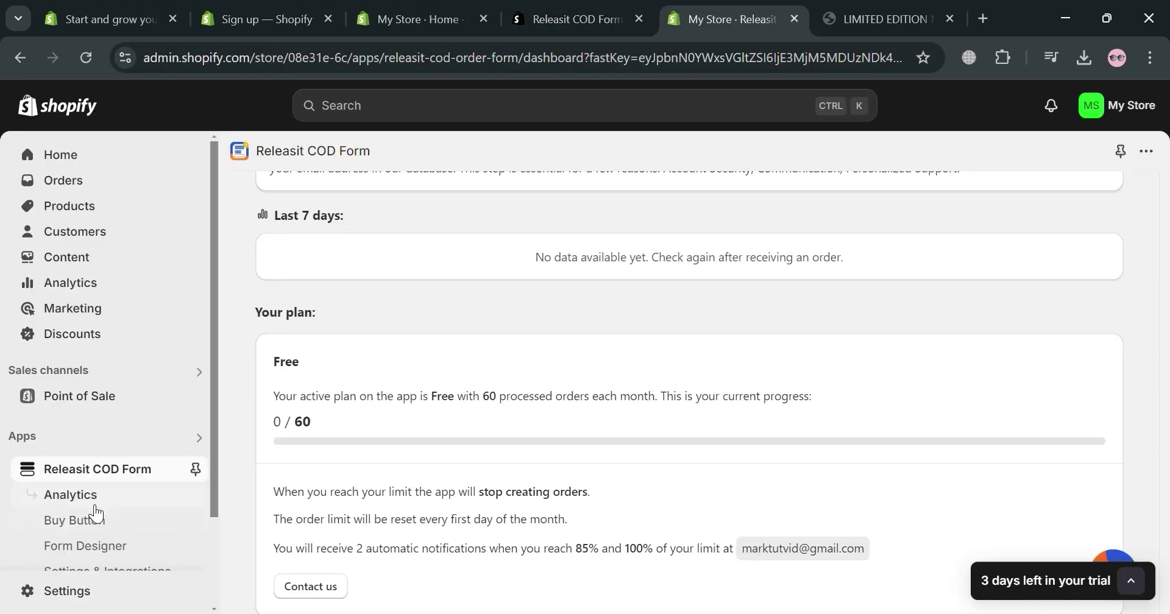
scroll(119, 546, down, 2)
scroll(427, 451, down, 10)
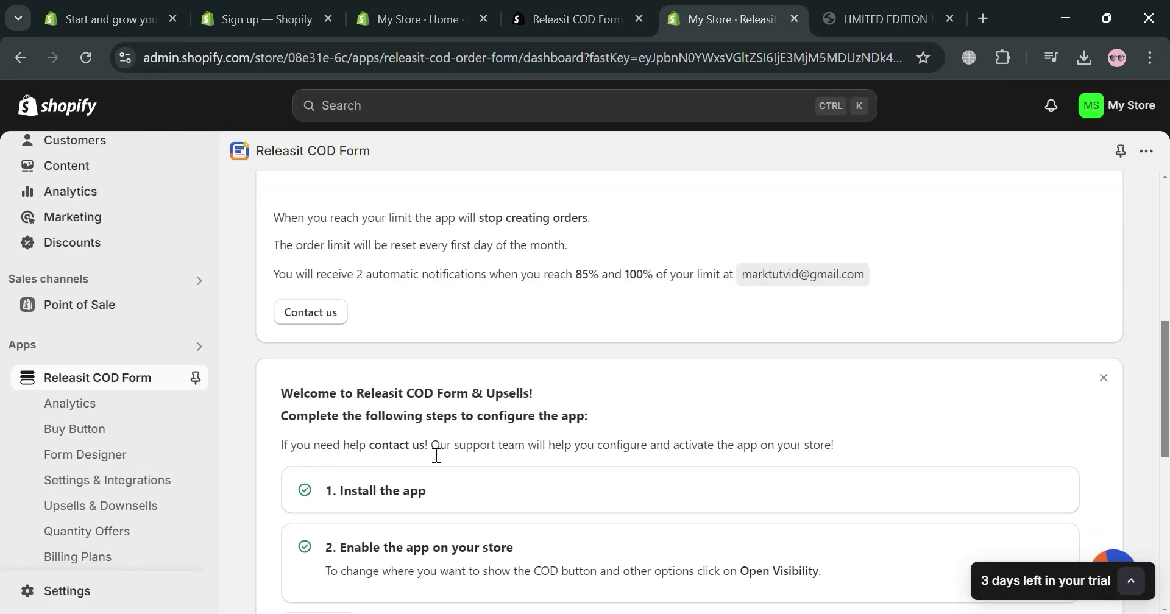
scroll(427, 451, down, 4)
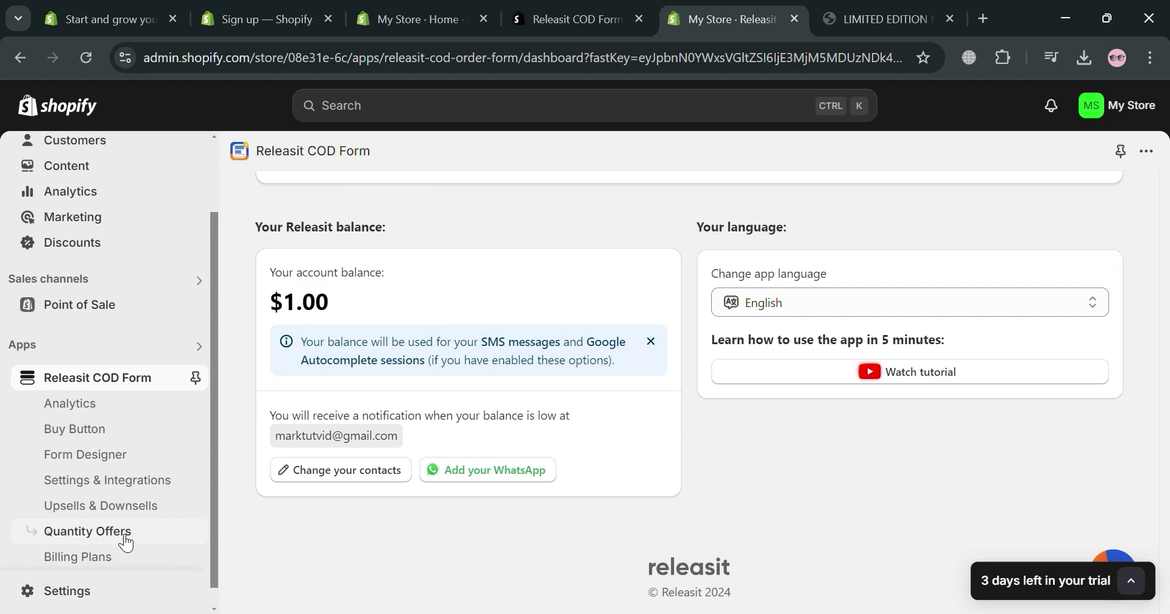
scroll(123, 541, down, 1)
click(122, 435)
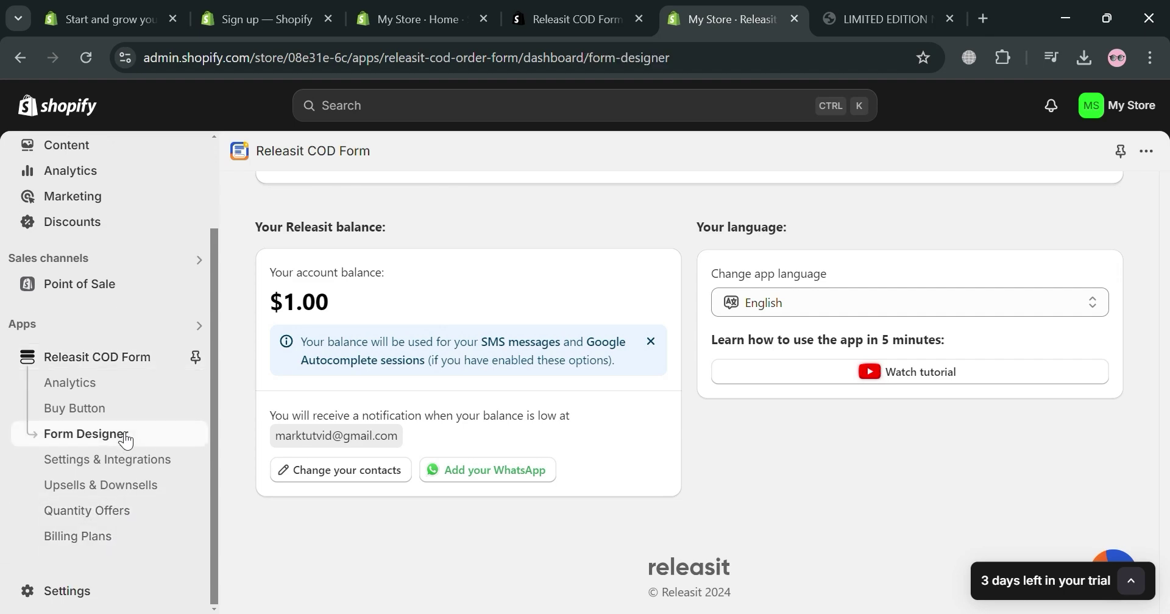
Compare the live NIKE SHOES order form with the form mode, country and field list in the Form Designer.
click(844, 7)
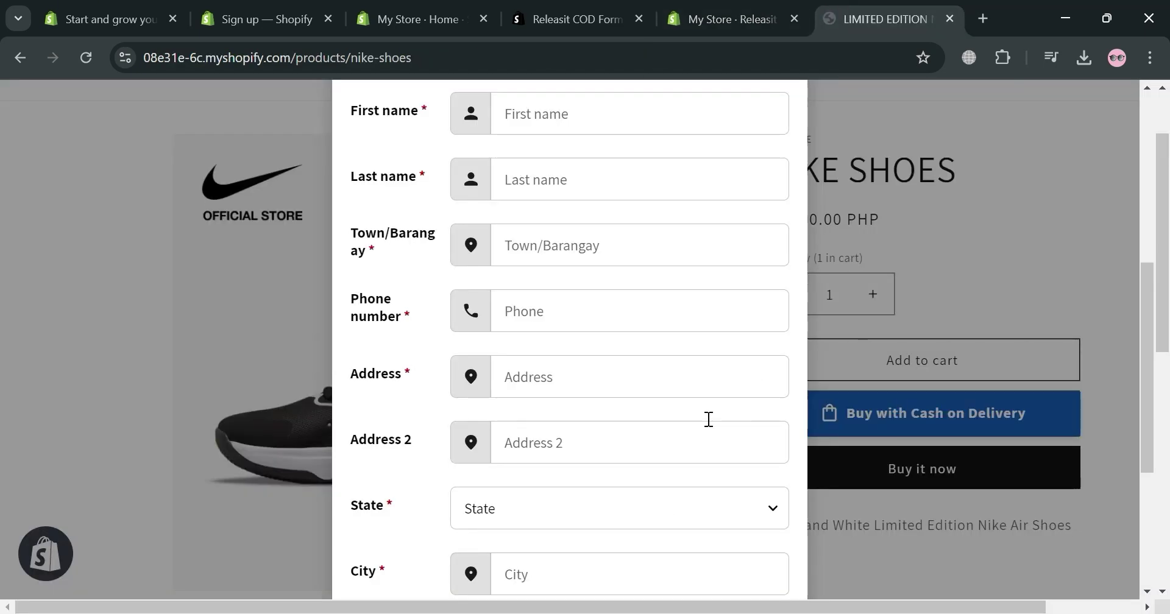
scroll(670, 427, up, 5)
click(725, 19)
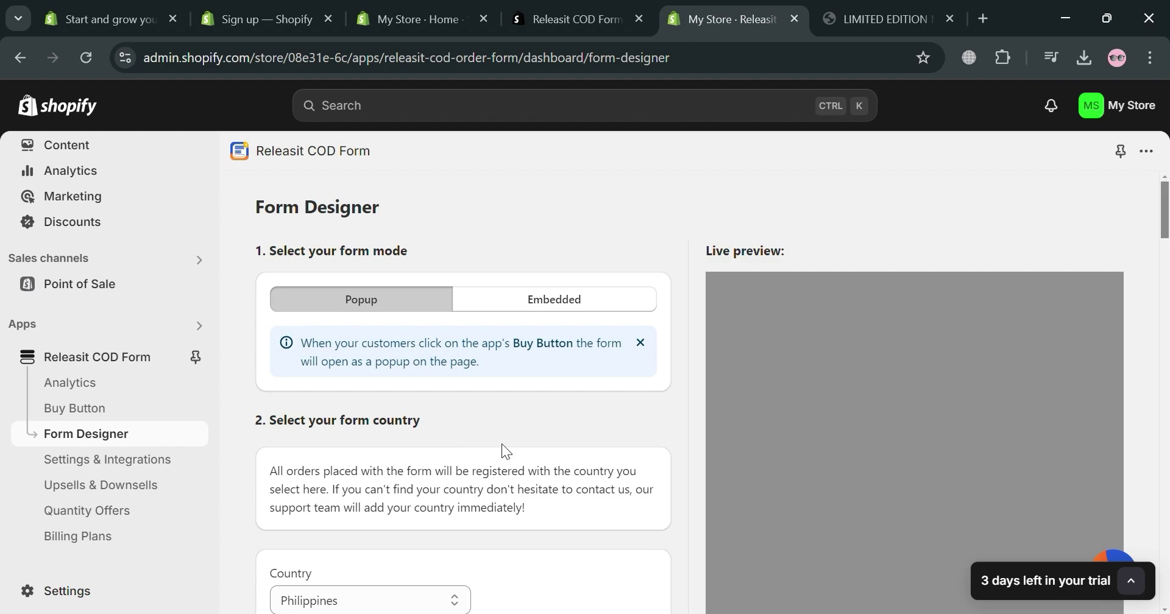
scroll(605, 418, down, 4)
scroll(503, 492, down, 12)
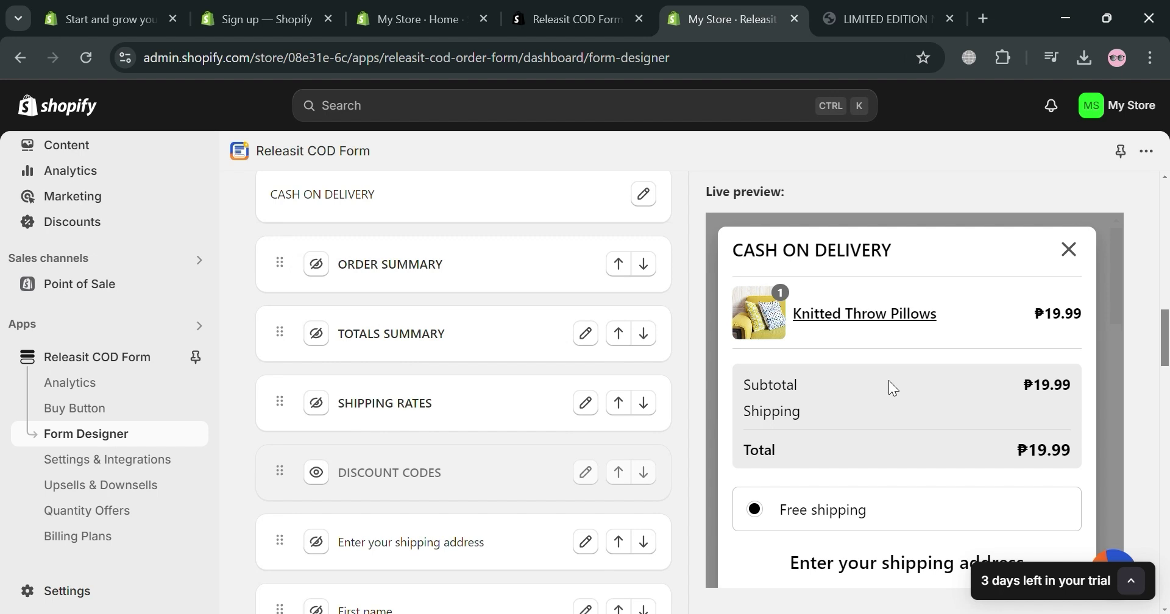
scroll(579, 444, down, 6)
scroll(347, 373, up, 1)
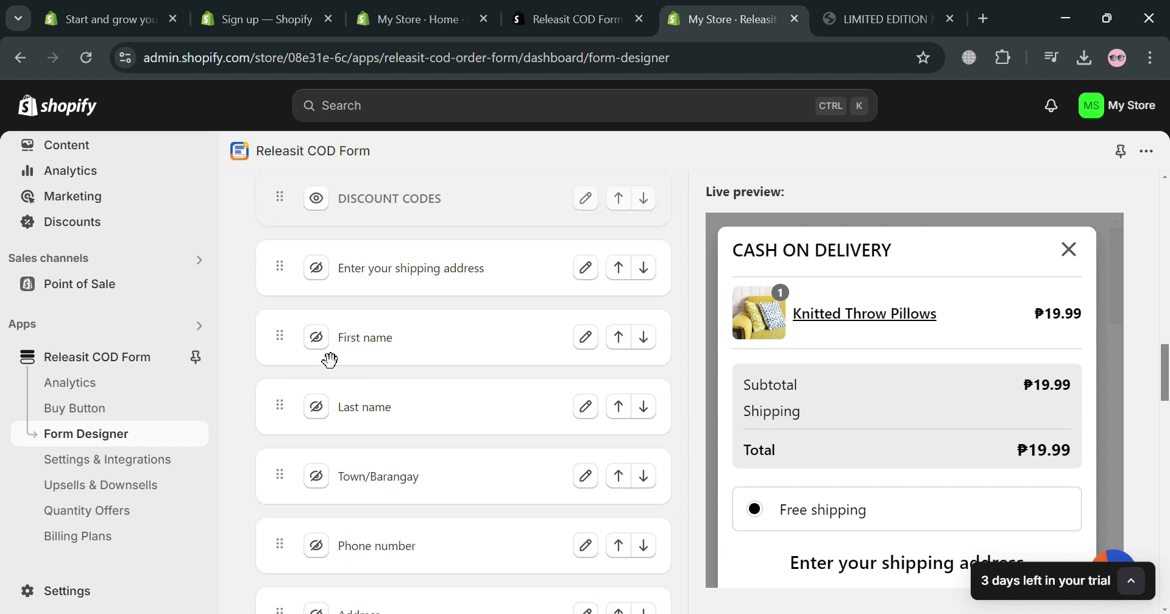
scroll(329, 360, down, 3)
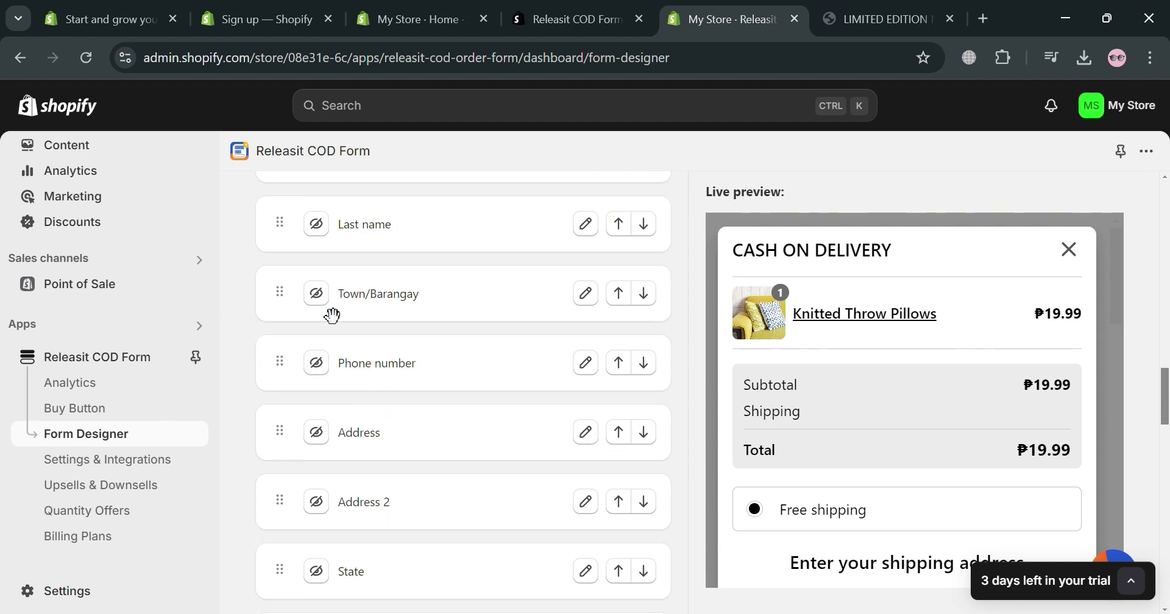
Toggle the Town/Barangay field's visibility off and back on, and open the field's settings.
click(317, 295)
click(317, 295)
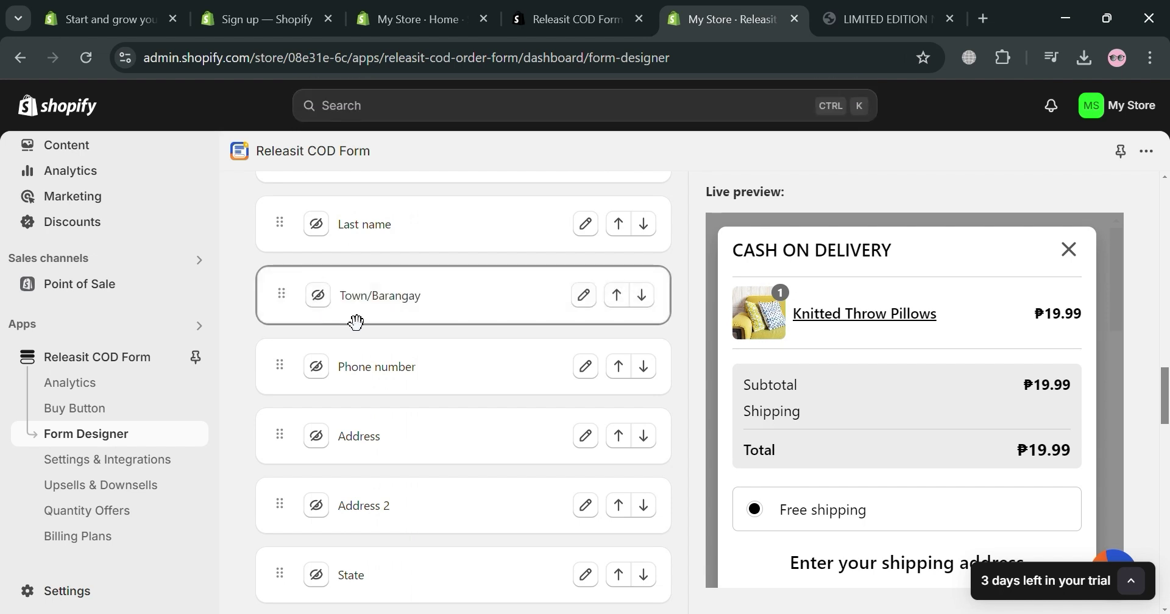
click(586, 298)
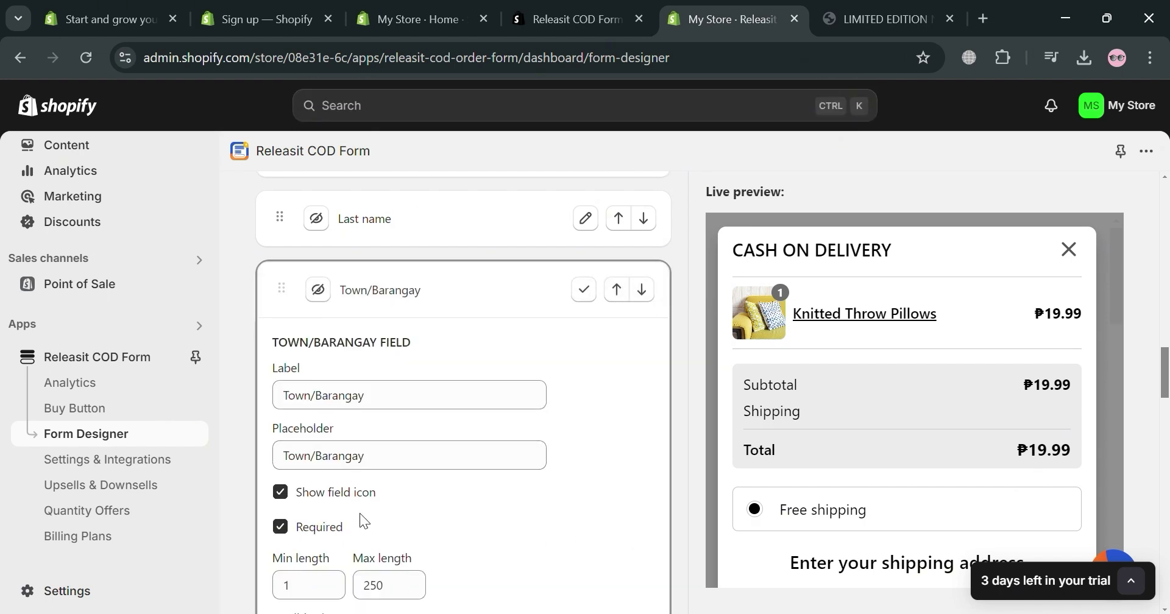
Look through the remaining form fields and the form style options in the Form Designer.
scroll(364, 522, down, 12)
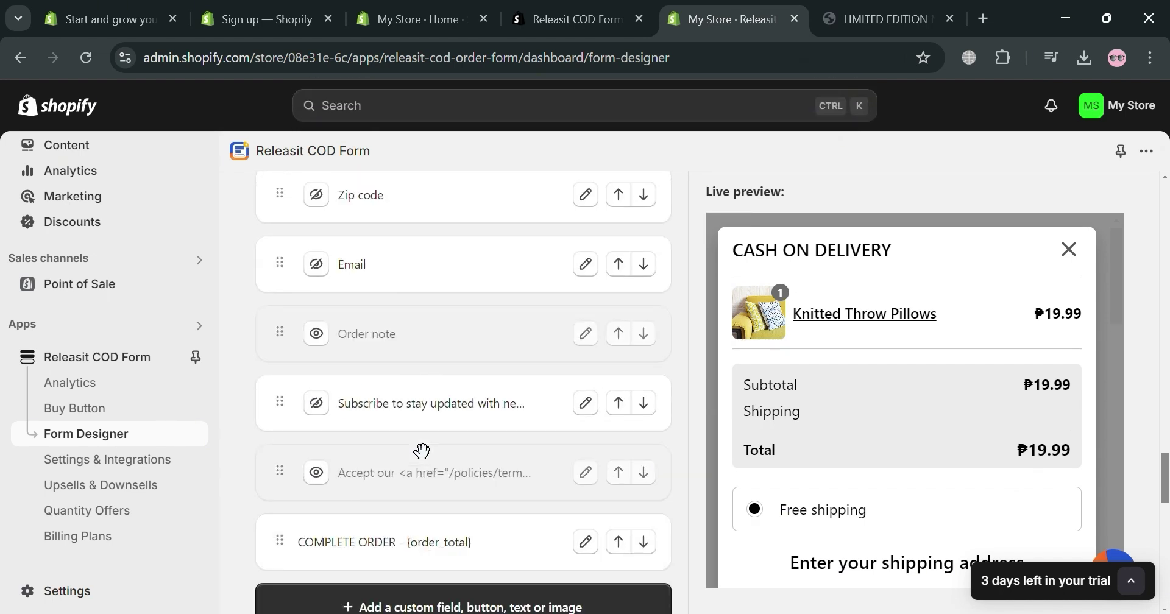
scroll(422, 451, down, 9)
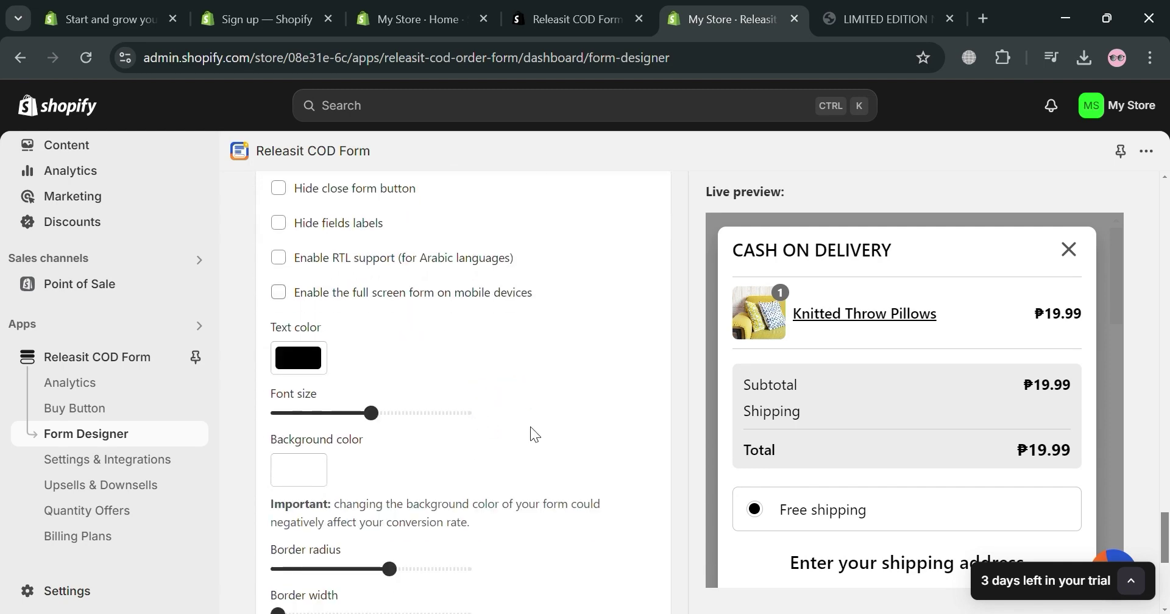
scroll(530, 427, up, 20)
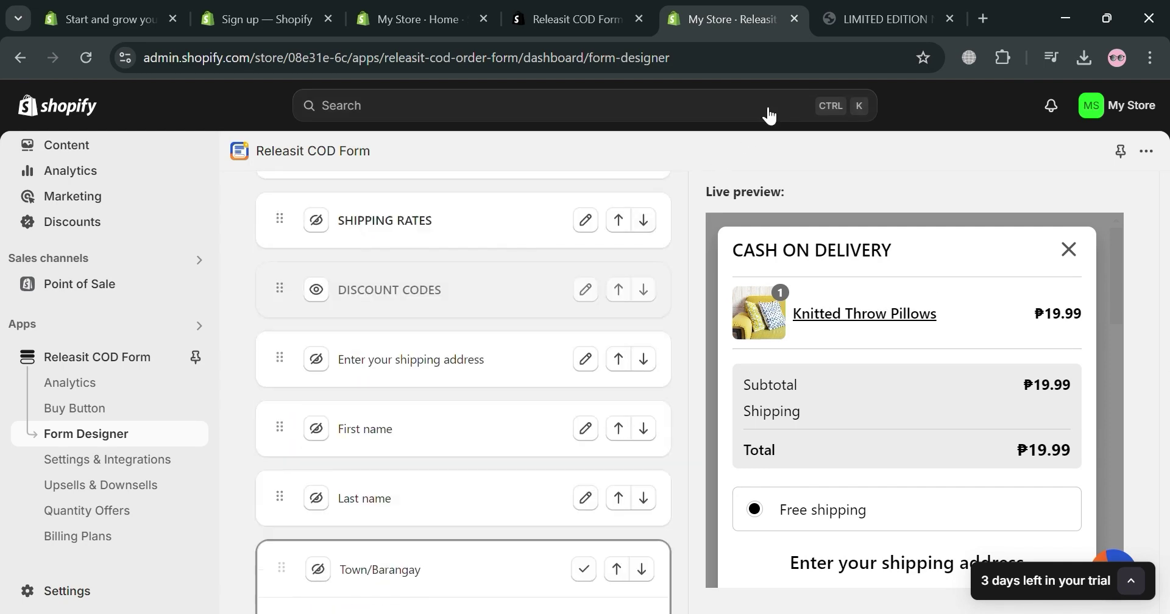
Go back to the live NIKE SHOES order form and review its discounted total and customer detail fields.
click(883, 19)
click(813, 413)
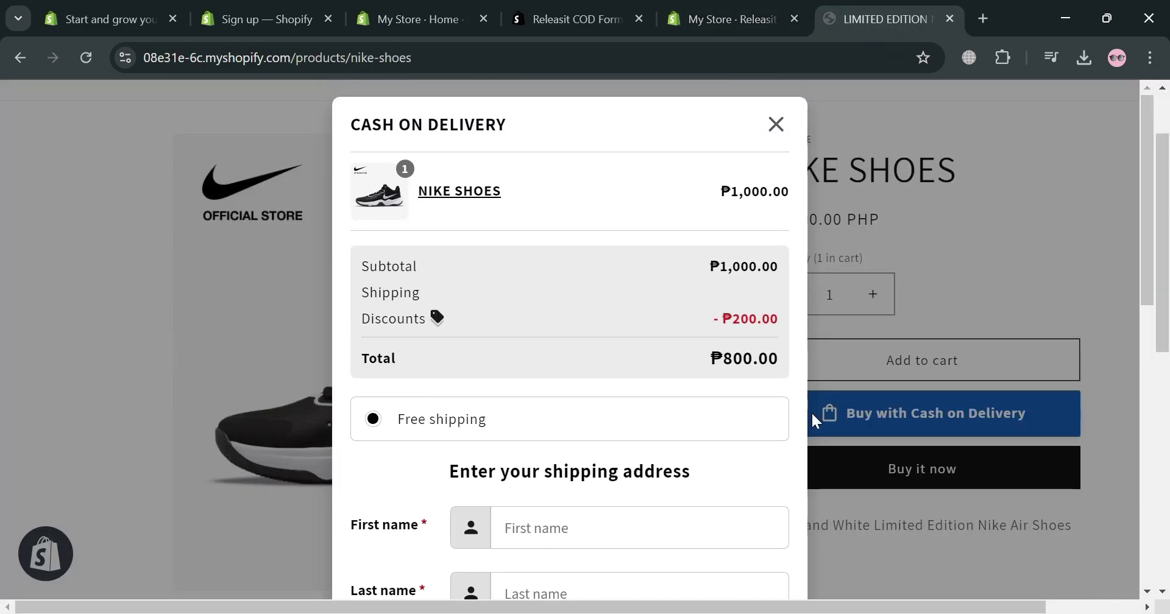
scroll(716, 479, down, 9)
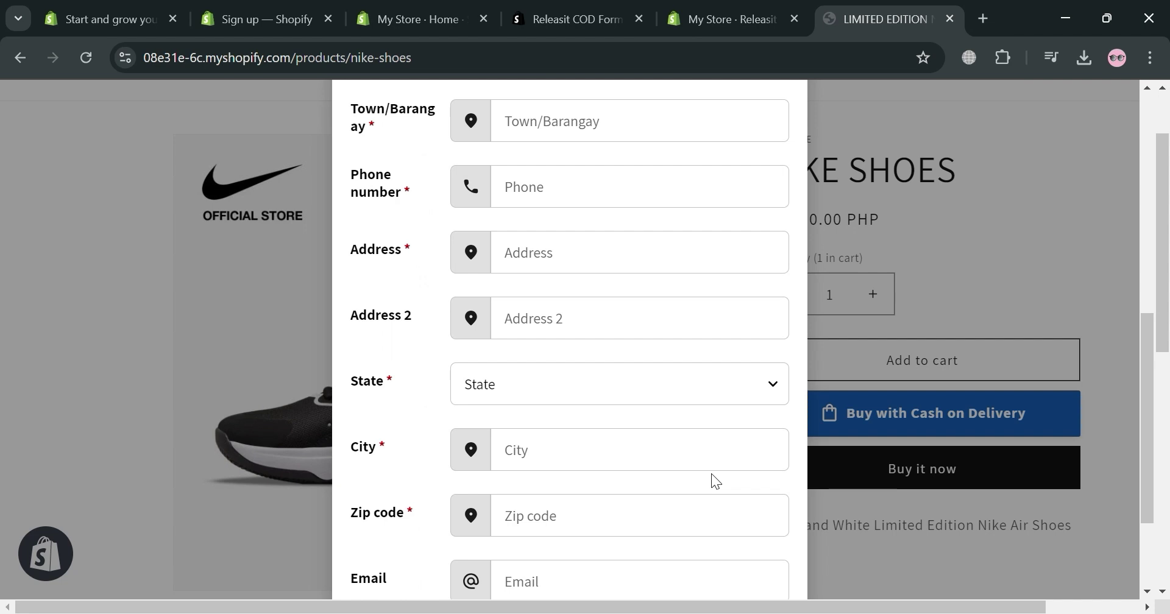
scroll(711, 474, down, 3)
scroll(676, 500, up, 5)
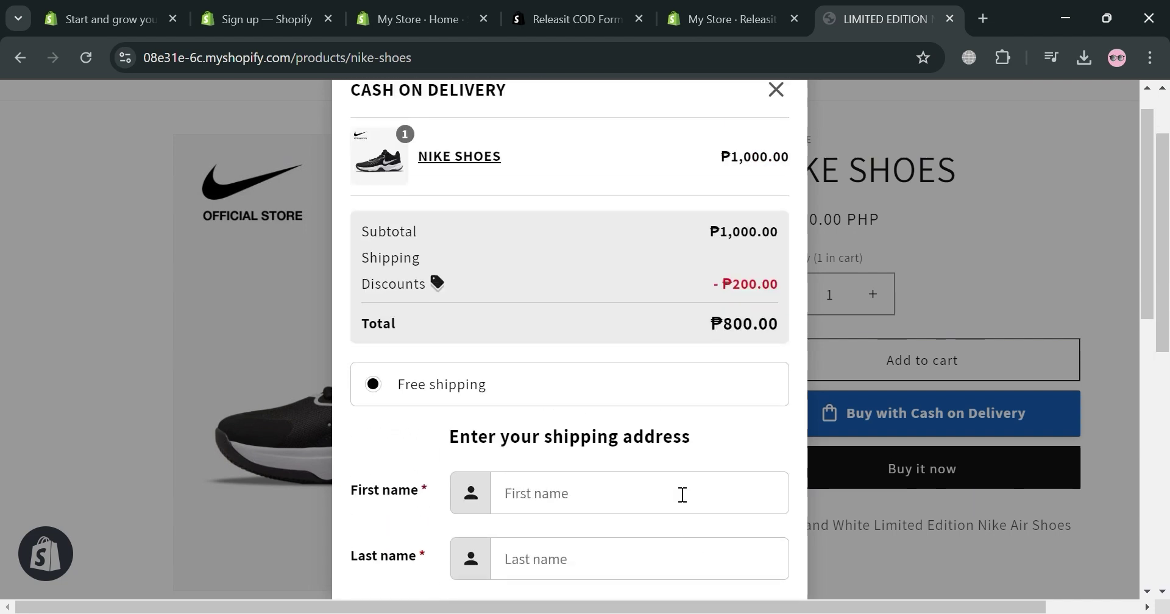